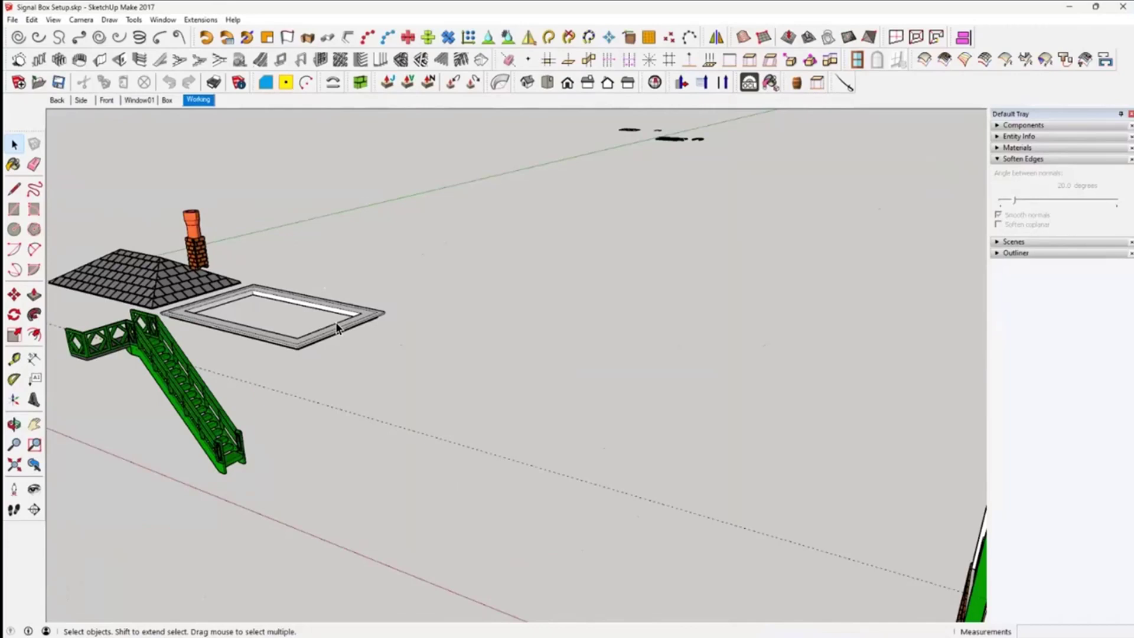
Examine the separate tiled roof, chimney, fascia frame and staircase parts of the signal box
{"action": "middle_click_drag", "start_coordinate": [337, 327], "coordinate": [381, 347]}
{"action": "scroll", "coordinate": [381, 347], "scroll_direction": "up", "scroll_amount": 3}
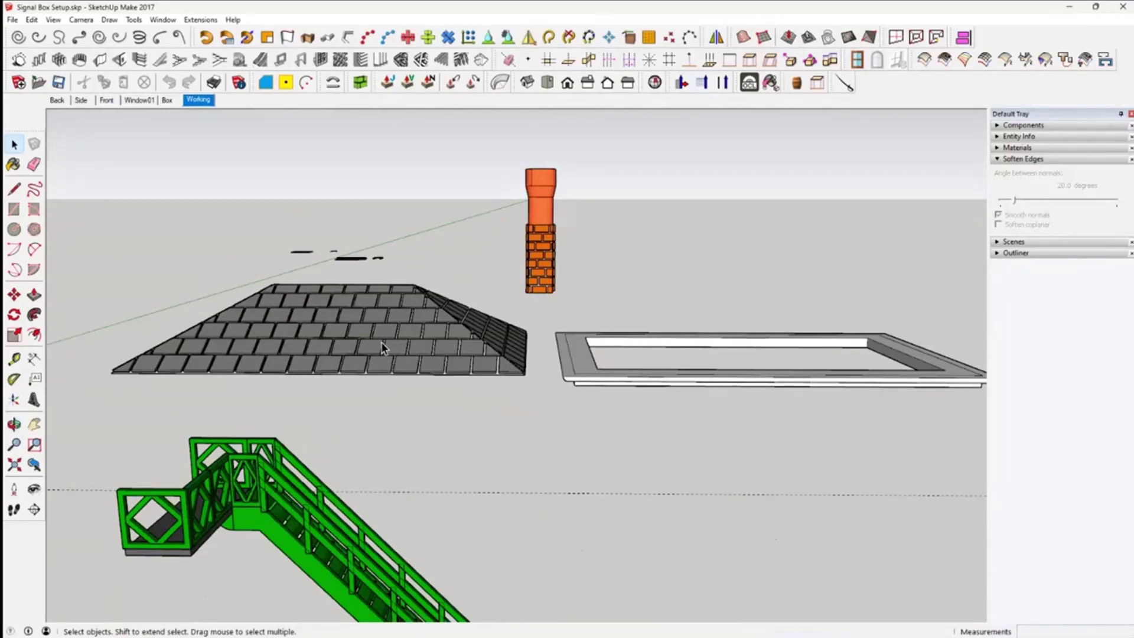
{"action": "middle_click_drag", "start_coordinate": [381, 341], "coordinate": [365, 383]}
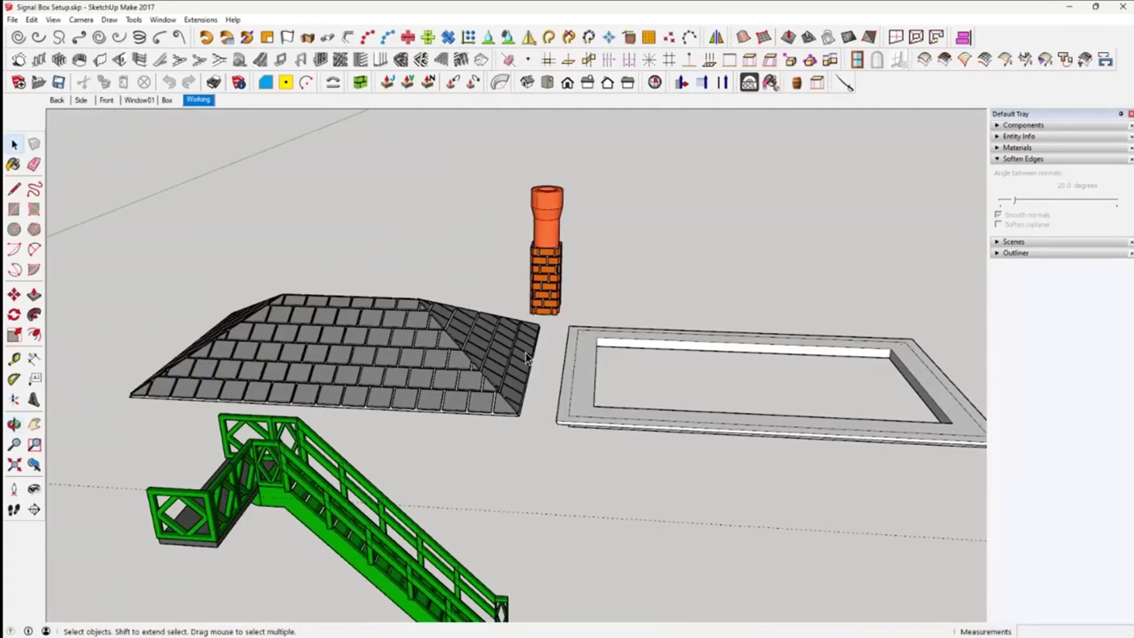
{"action": "middle_click_drag", "start_coordinate": [525, 372], "coordinate": [208, 377]}
{"action": "scroll", "coordinate": [614, 387], "scroll_direction": "down", "scroll_amount": 1}
{"action": "middle_click_drag", "start_coordinate": [618, 388], "coordinate": [334, 398], "text": "shift"}
{"action": "middle_click_drag", "start_coordinate": [494, 409], "coordinate": [526, 449]}
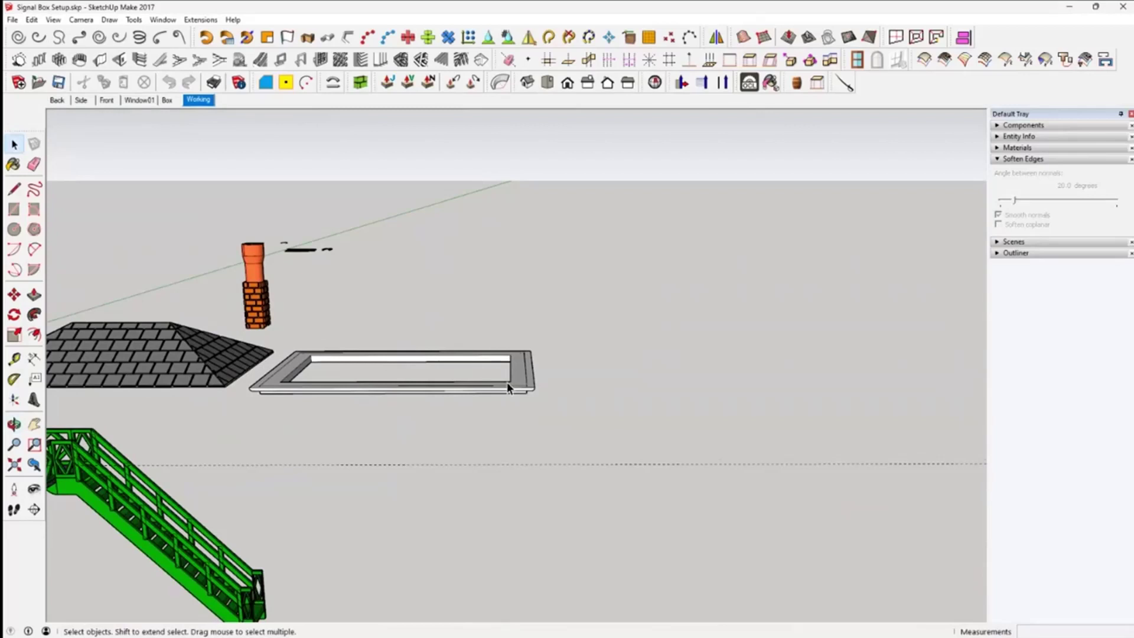
{"action": "middle_click_drag", "start_coordinate": [509, 381], "coordinate": [562, 402]}
Draw a rectangle about 5.94 m by 3.29 m across the open top of the signal box walls, between diagonally opposite outer corners
{"action": "scroll", "coordinate": [576, 348], "scroll_direction": "up", "scroll_amount": 5}
{"action": "scroll", "coordinate": [575, 346], "scroll_direction": "up", "scroll_amount": 2}
{"action": "middle_click_drag", "start_coordinate": [178, 248], "coordinate": [147, 234]}
{"action": "left_click", "coordinate": [14, 210]}
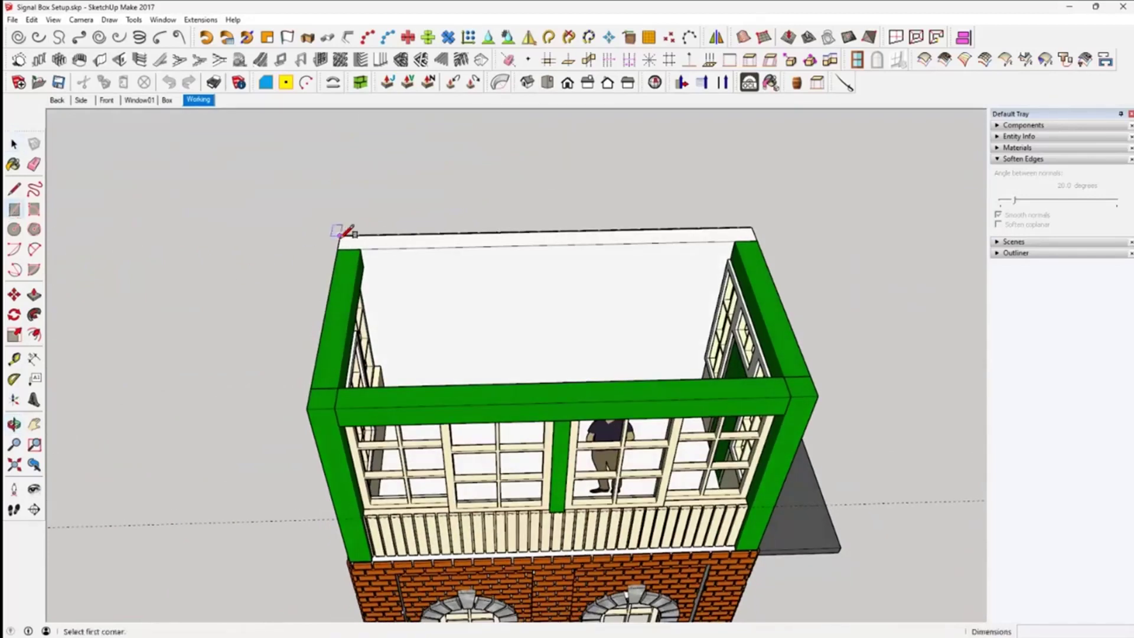
{"action": "left_click", "coordinate": [306, 408]}
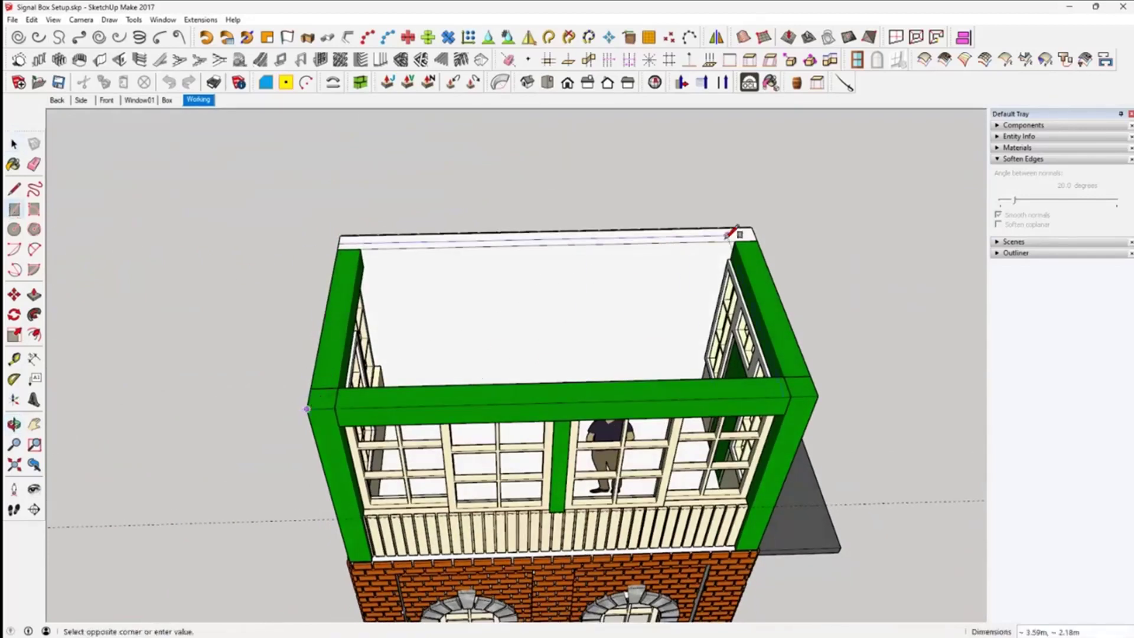
{"action": "left_click", "coordinate": [754, 227]}
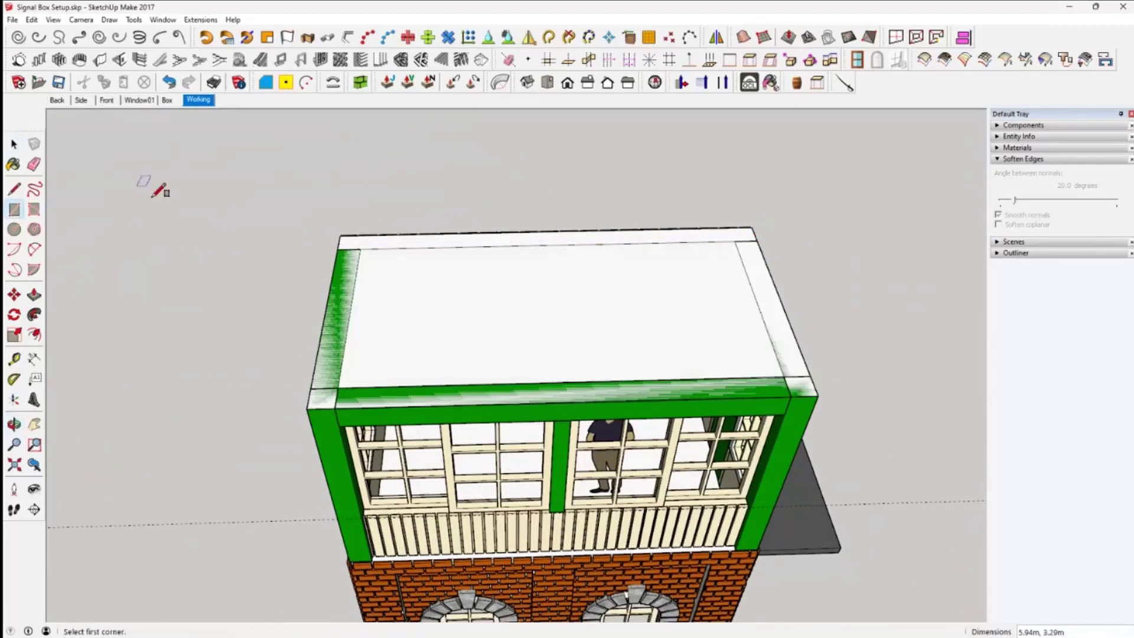
Offset the new top rectangle outward by 0.5 m and delete the inner face, leaving an overhanging border
{"action": "left_click", "coordinate": [11, 142]}
{"action": "mouse_move", "coordinate": [349, 295]}
{"action": "middle_mouse_down"}
{"action": "mouse_move", "coordinate": [360, 303]}
{"action": "mouse_move", "coordinate": [339, 335]}
{"action": "middle_mouse_up"}
{"action": "left_click", "coordinate": [339, 335]}
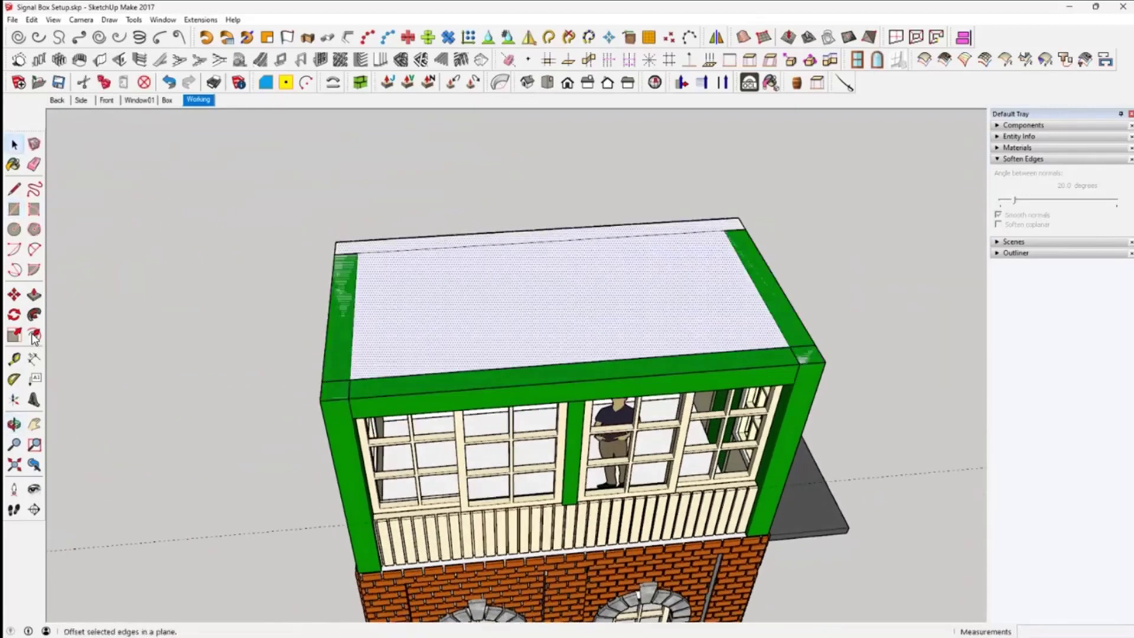
{"action": "middle_click_drag", "start_coordinate": [435, 304], "coordinate": [361, 292]}
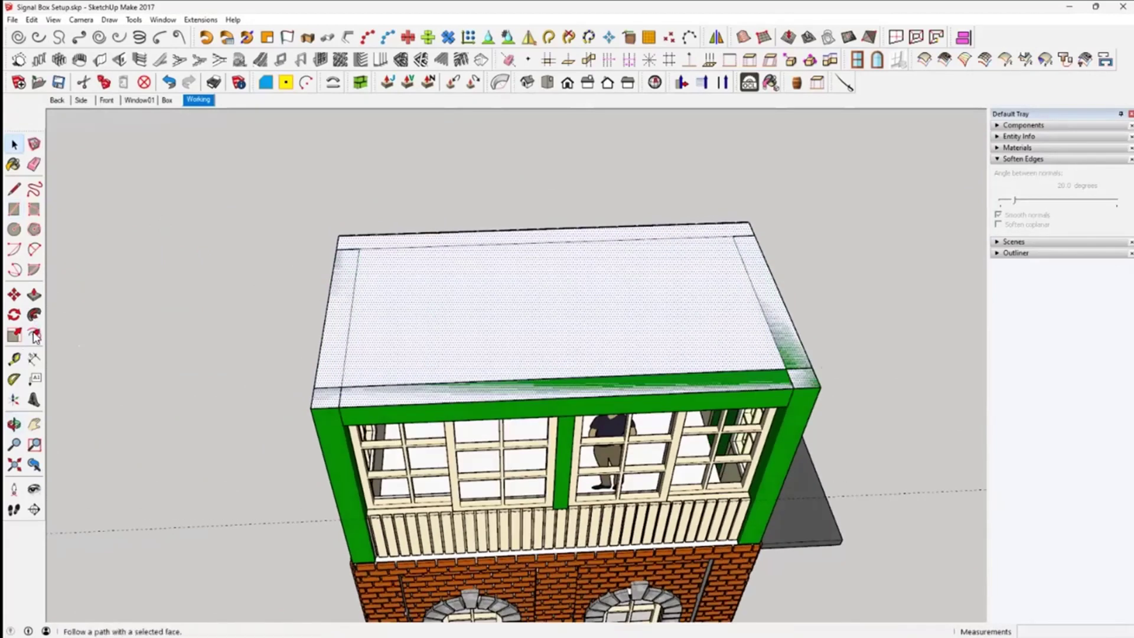
{"action": "left_click", "coordinate": [35, 336]}
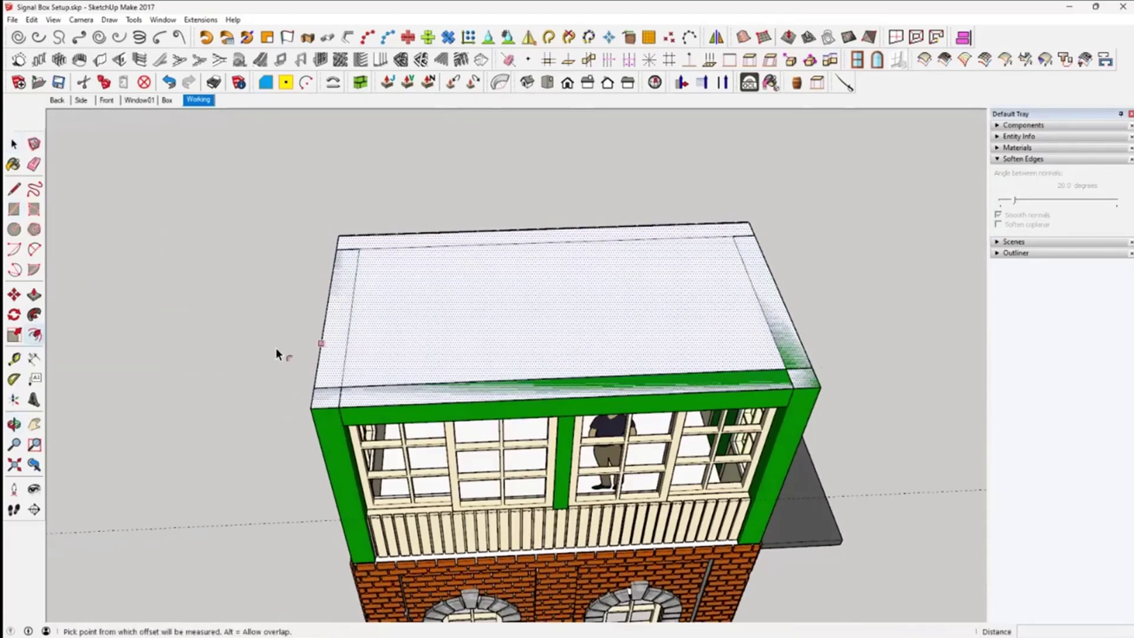
{"action": "left_click", "coordinate": [327, 342]}
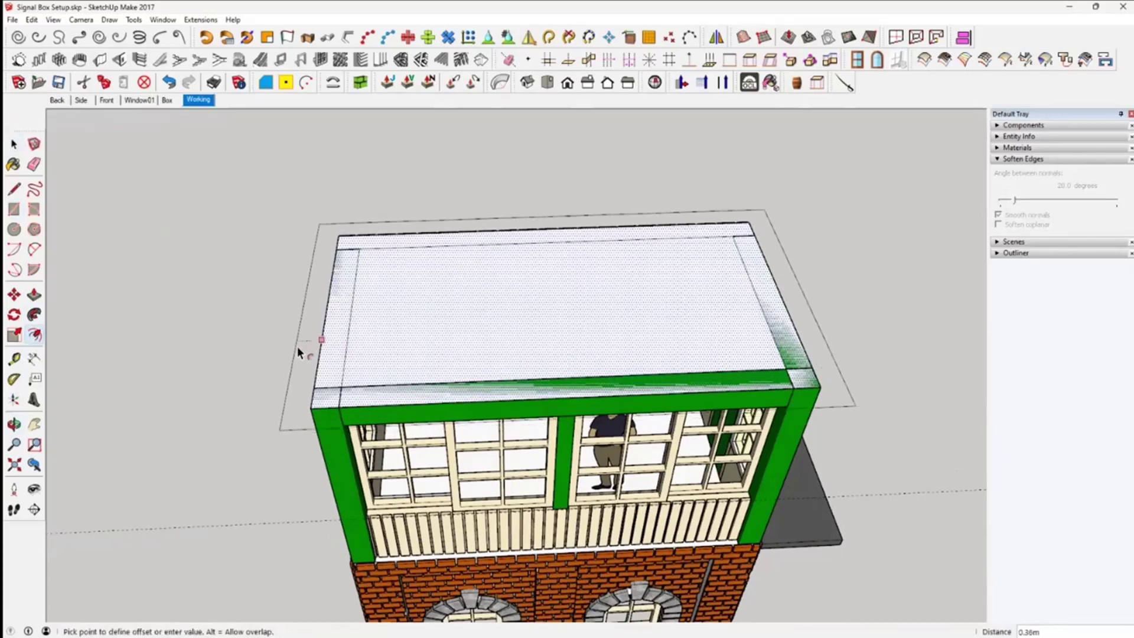
{"action": "type", "text": ".5"}
{"action": "key", "text": "Return"}
{"action": "key", "text": "space"}
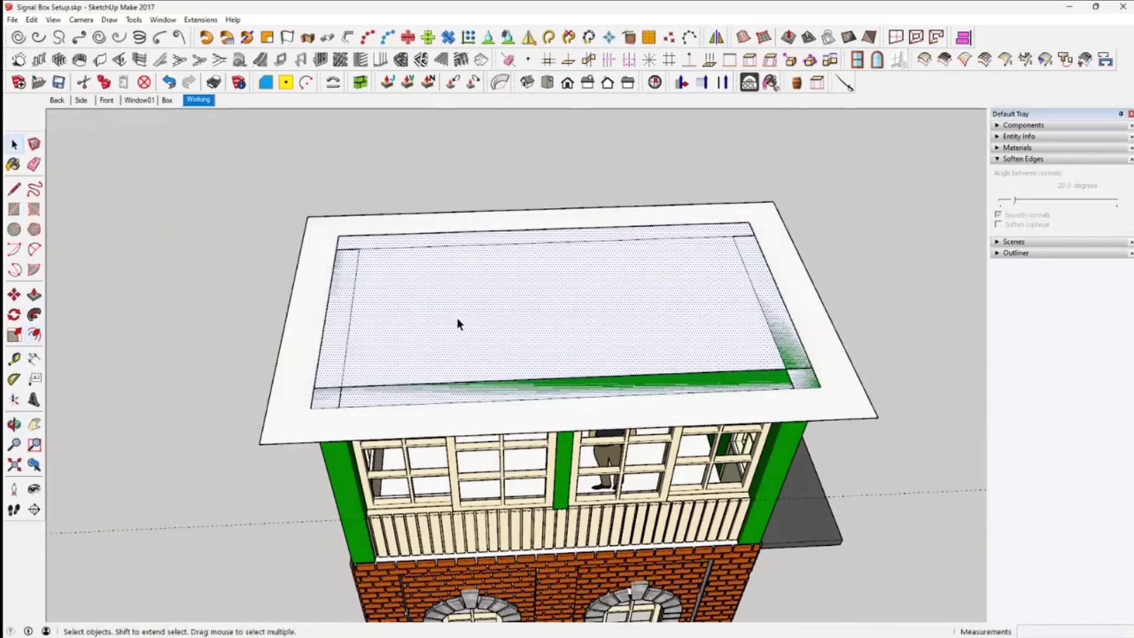
{"action": "key", "text": "Delete"}
Push/pull the overhanging border down 0.2 m to form a fascia around the top of the walls
{"action": "middle_click_drag", "start_coordinate": [484, 325], "coordinate": [857, 291]}
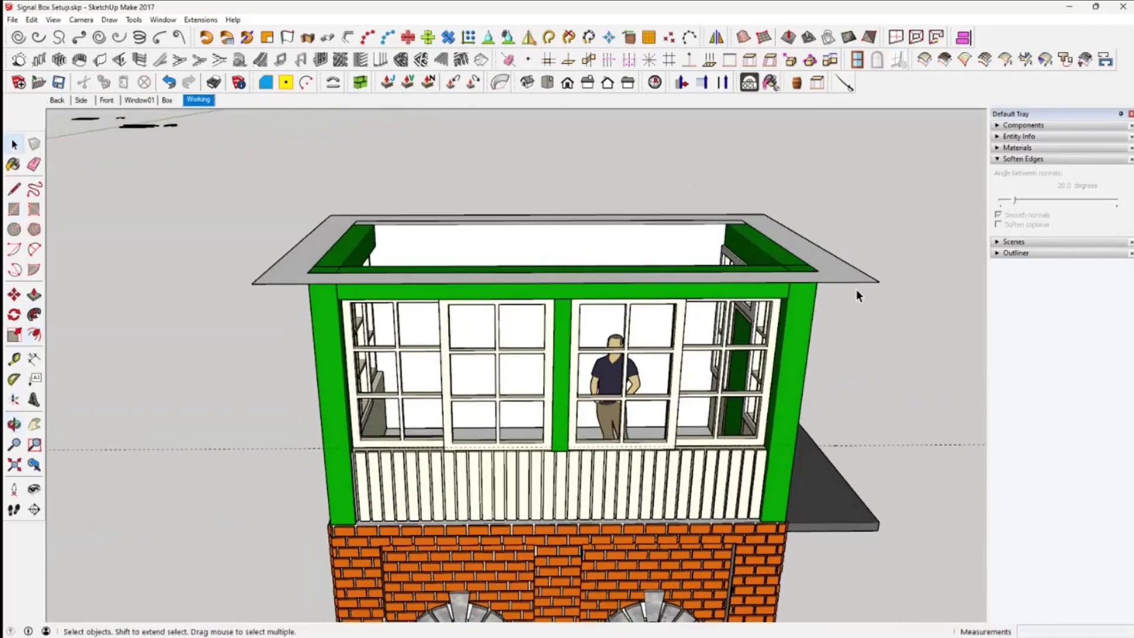
{"action": "left_click", "coordinate": [847, 273]}
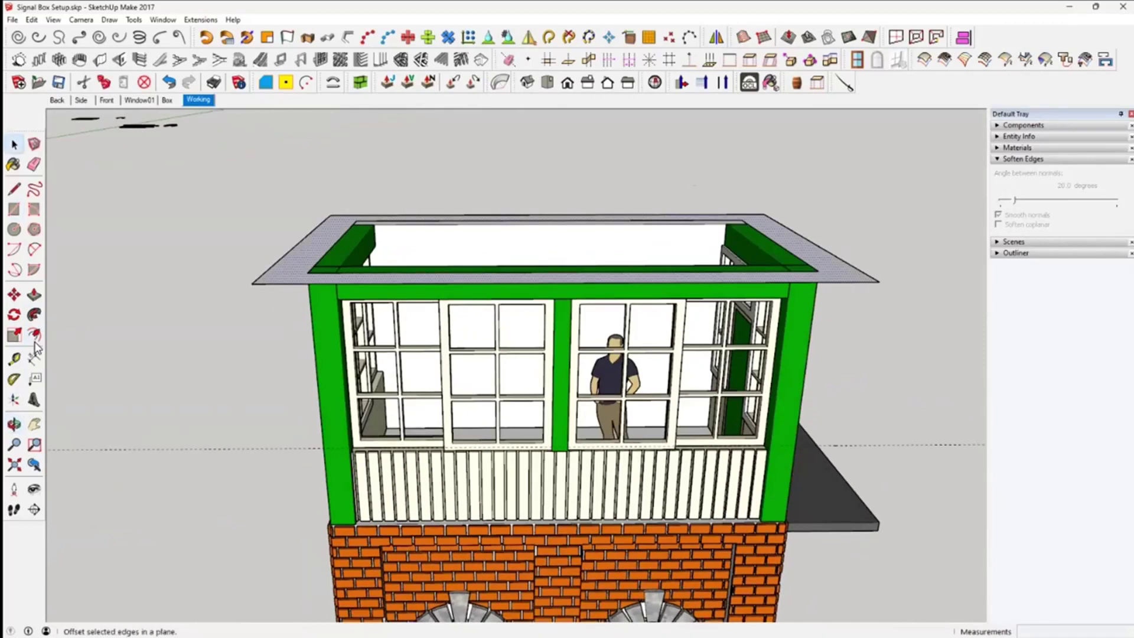
{"action": "left_click", "coordinate": [34, 294]}
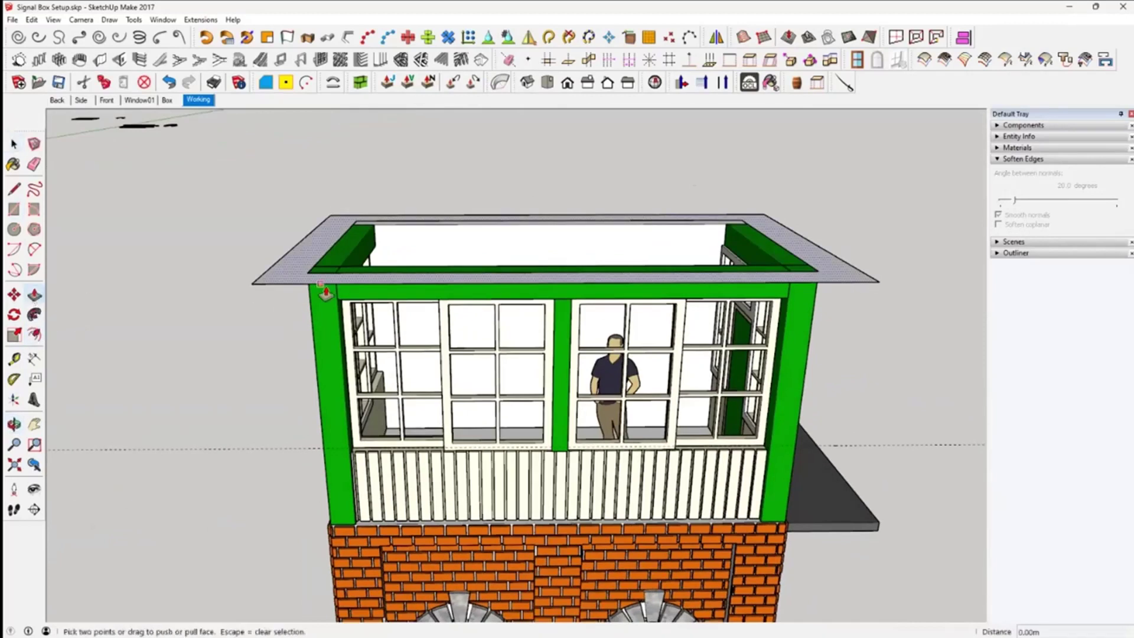
{"action": "left_click", "coordinate": [279, 274]}
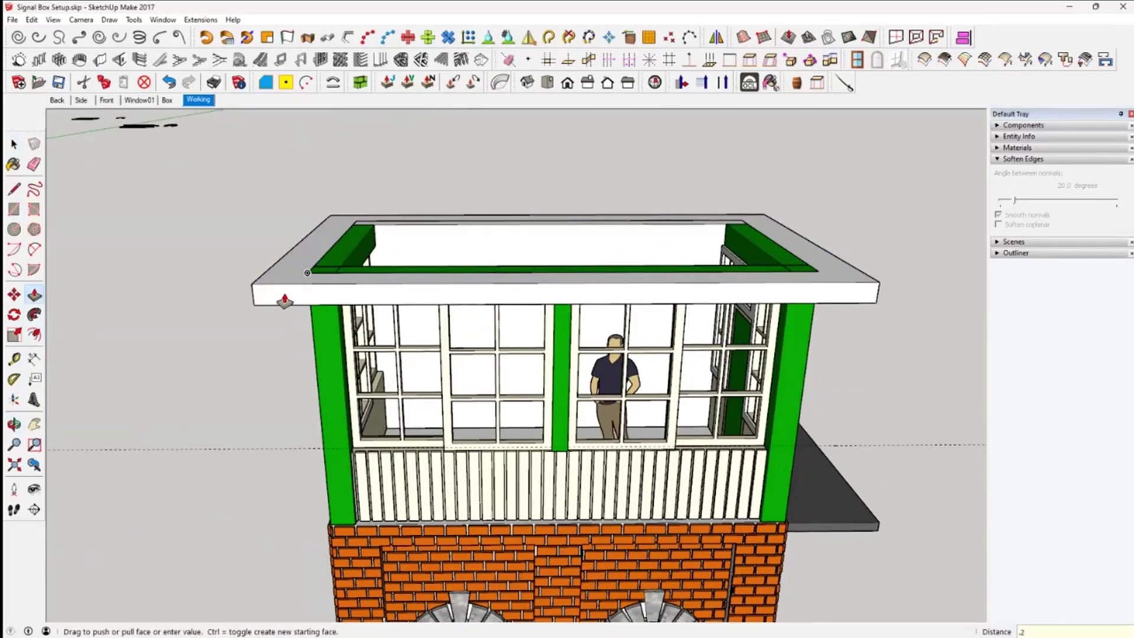
{"action": "key", "text": "Return"}
{"action": "middle_click_drag", "start_coordinate": [643, 366], "coordinate": [481, 402]}
{"action": "scroll", "coordinate": [539, 387], "scroll_direction": "down", "scroll_amount": 2}
{"action": "key", "text": "space"}
{"action": "left_click", "coordinate": [513, 420]}
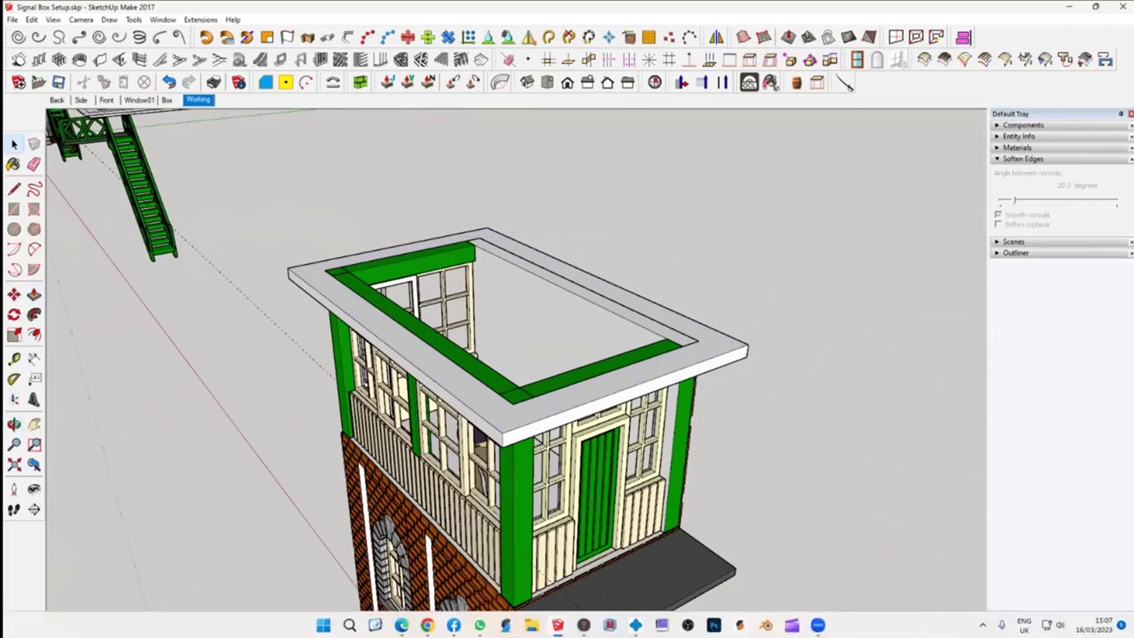
Launch Carnac from the desktop and switch back to the Signal Box Setup model
{"action": "left_click", "coordinate": [982, 625]}
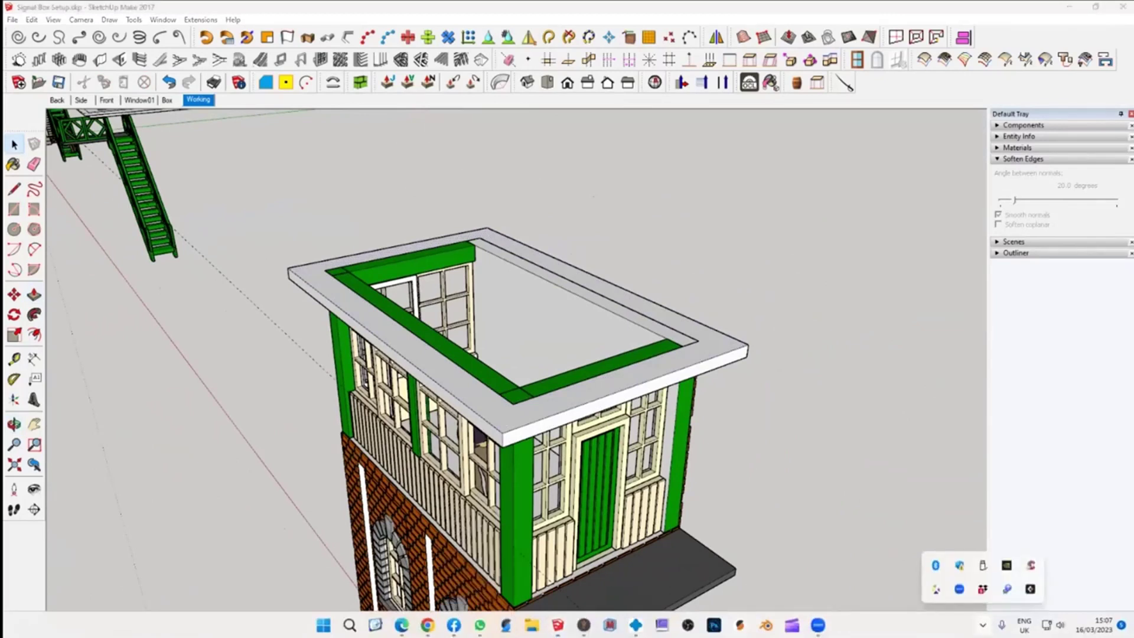
{"action": "left_click", "coordinate": [867, 498]}
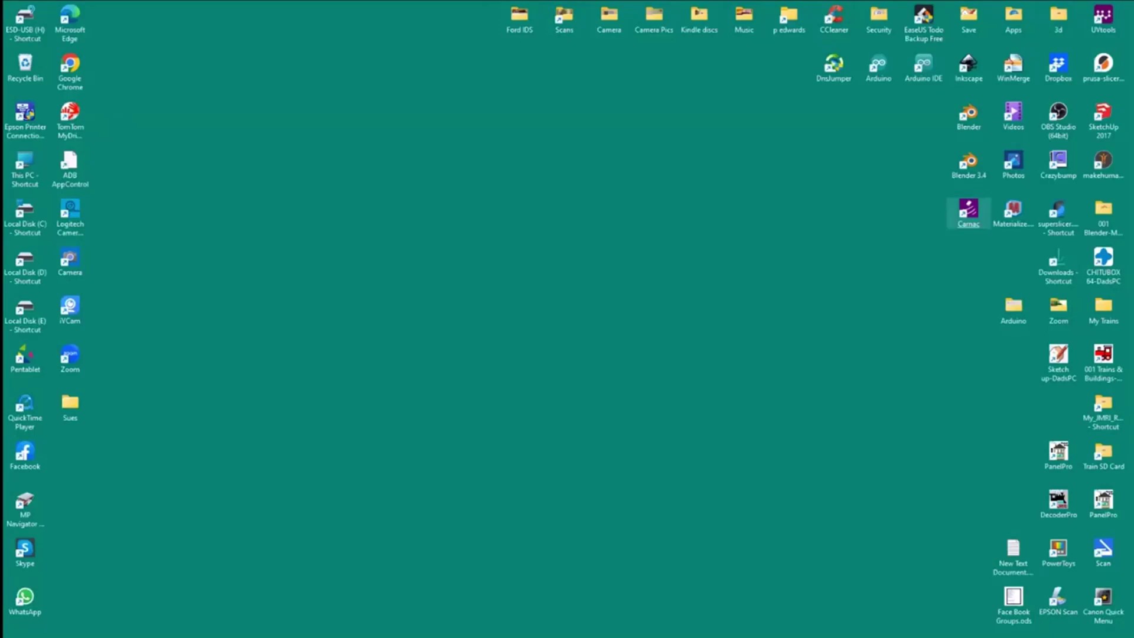
{"action": "mouse_move", "coordinate": [558, 625]}
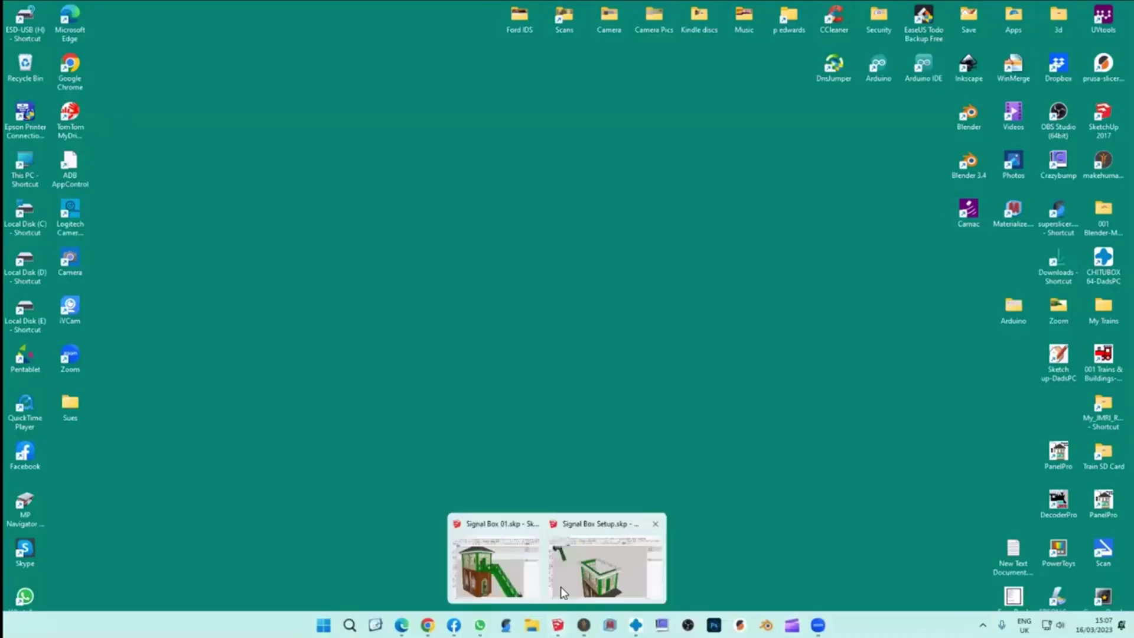
{"action": "left_click", "coordinate": [598, 566]}
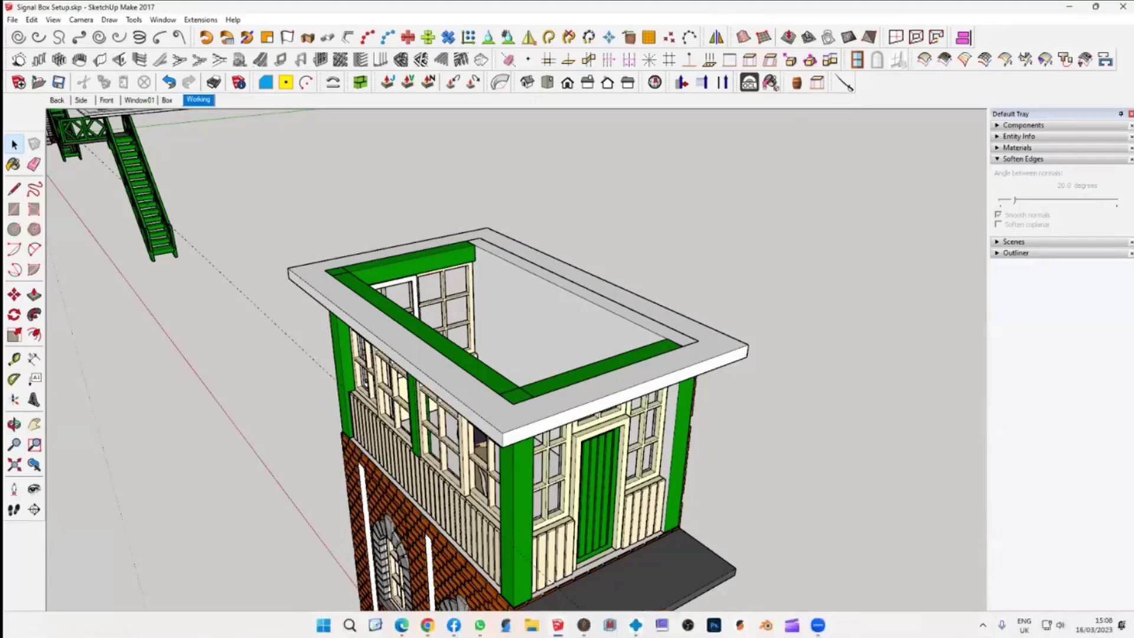
Open the Carnac settings, save them and close the settings window
{"action": "left_click", "coordinate": [982, 625]}
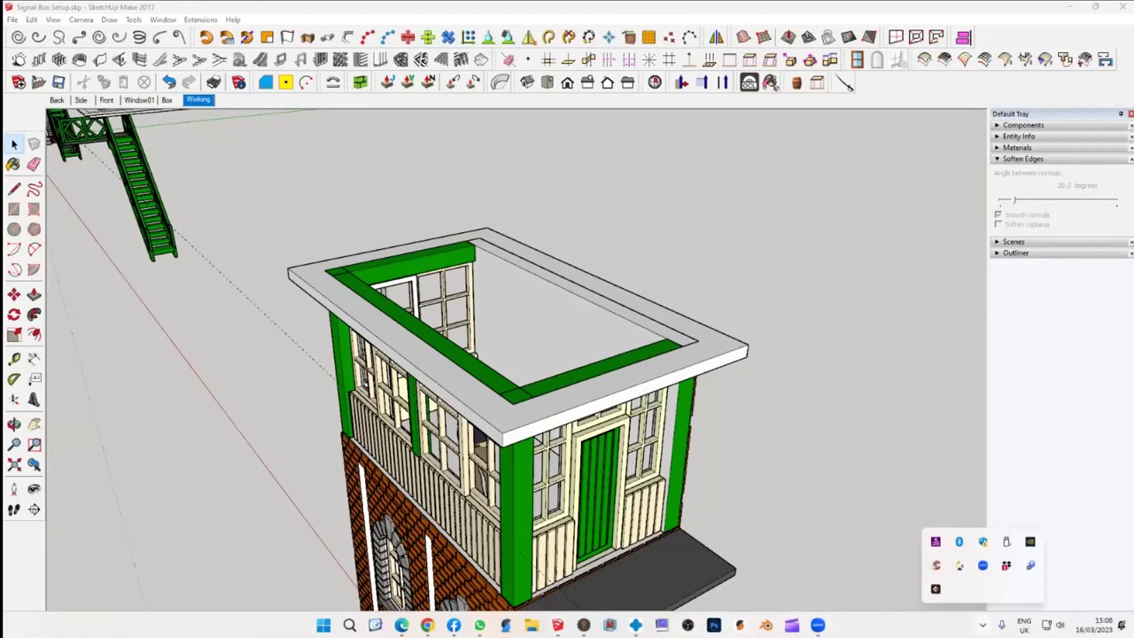
{"action": "left_click", "coordinate": [935, 542]}
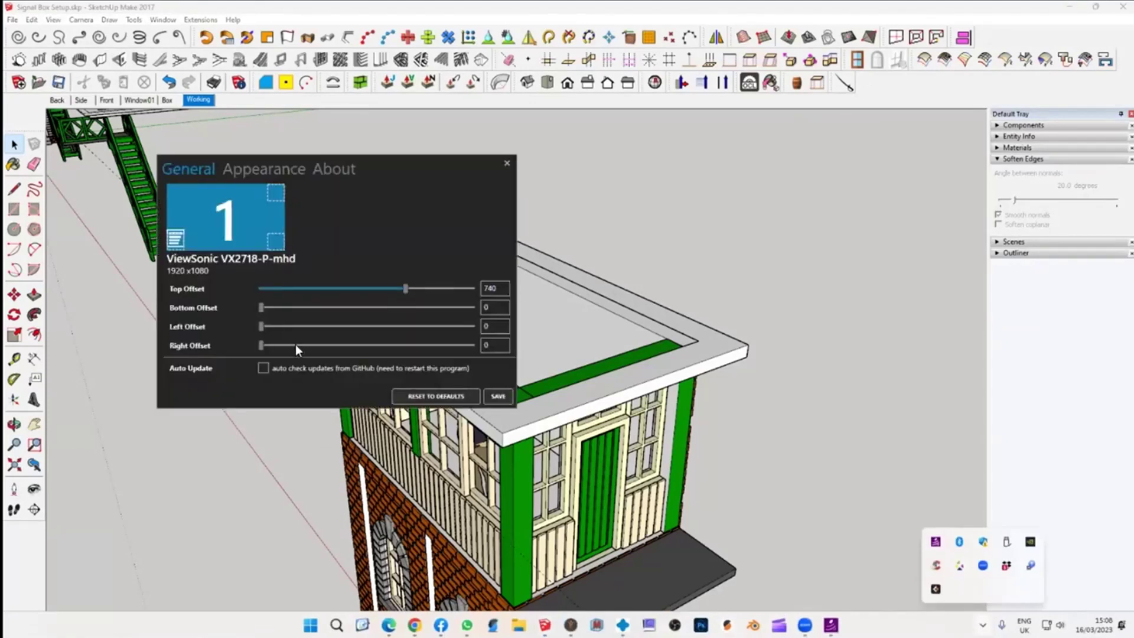
{"action": "left_click", "coordinate": [495, 398]}
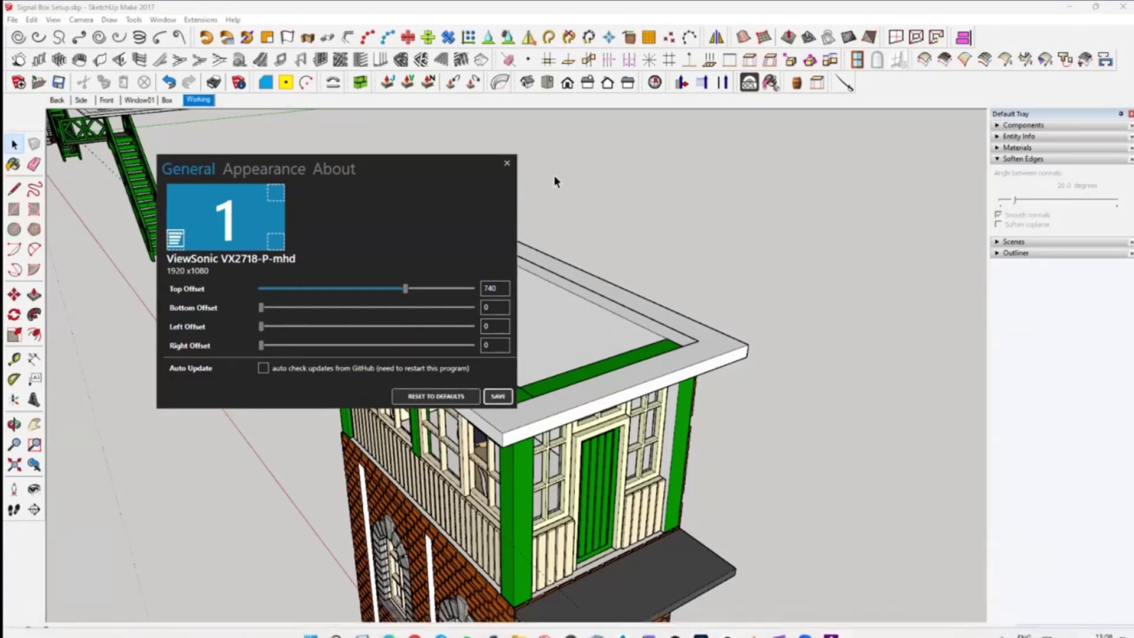
{"action": "left_click", "coordinate": [506, 164]}
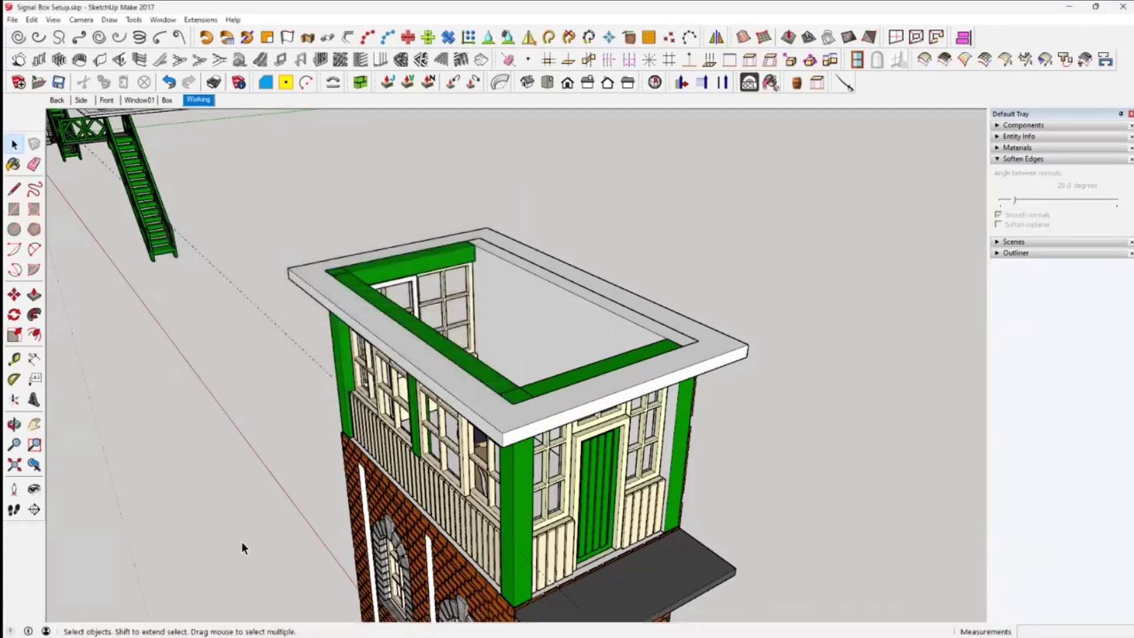
{"action": "key", "text": "z"}
{"action": "key", "text": "z"}
{"action": "key", "text": "z"}
{"action": "key", "text": "z"}
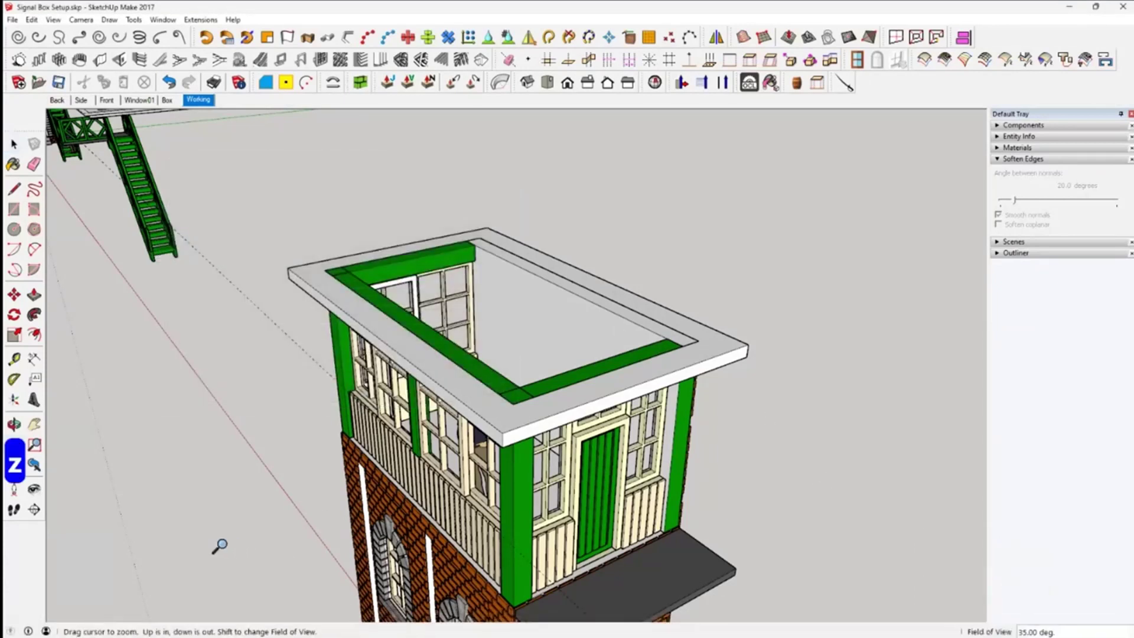
{"action": "key", "text": "z"}
{"action": "key", "text": "z"}
{"action": "key", "text": "z"}
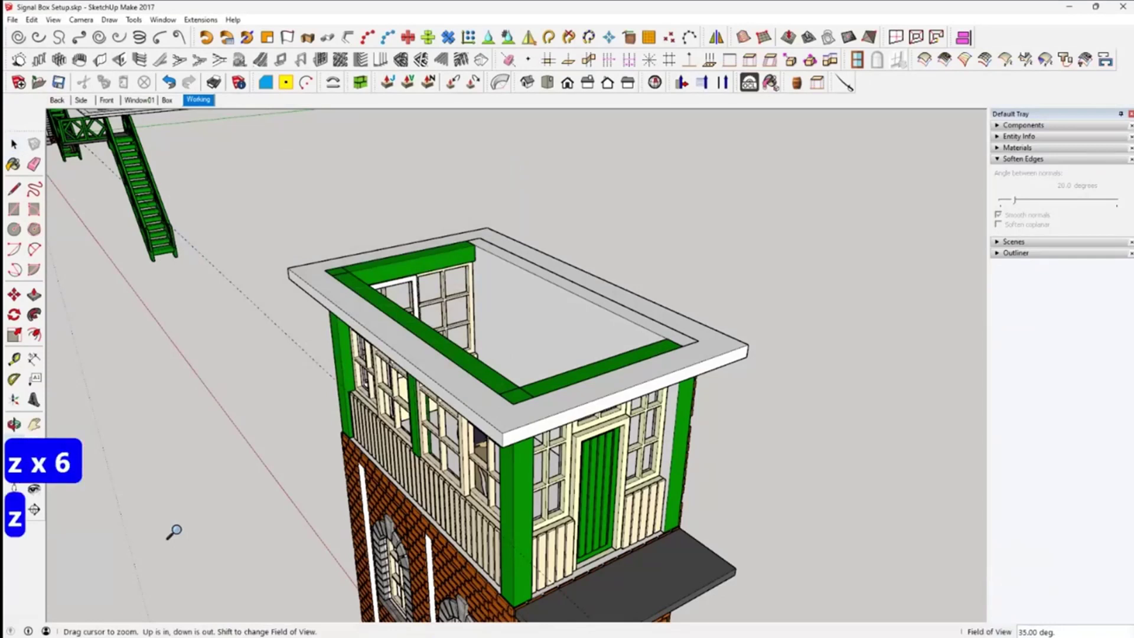
{"action": "key", "text": "Escape"}
Select the entire fascia with all its connected faces and edges and make it a group
{"action": "middle_click_drag", "start_coordinate": [505, 426], "coordinate": [572, 243]}
{"action": "mouse_move", "coordinate": [563, 369]}
{"action": "middle_mouse_down"}
{"action": "mouse_move", "coordinate": [539, 398]}
{"action": "mouse_move", "coordinate": [497, 416]}
{"action": "mouse_move", "coordinate": [380, 428]}
{"action": "mouse_move", "coordinate": [402, 413]}
{"action": "middle_mouse_up"}
{"action": "left_click", "coordinate": [401, 413]}
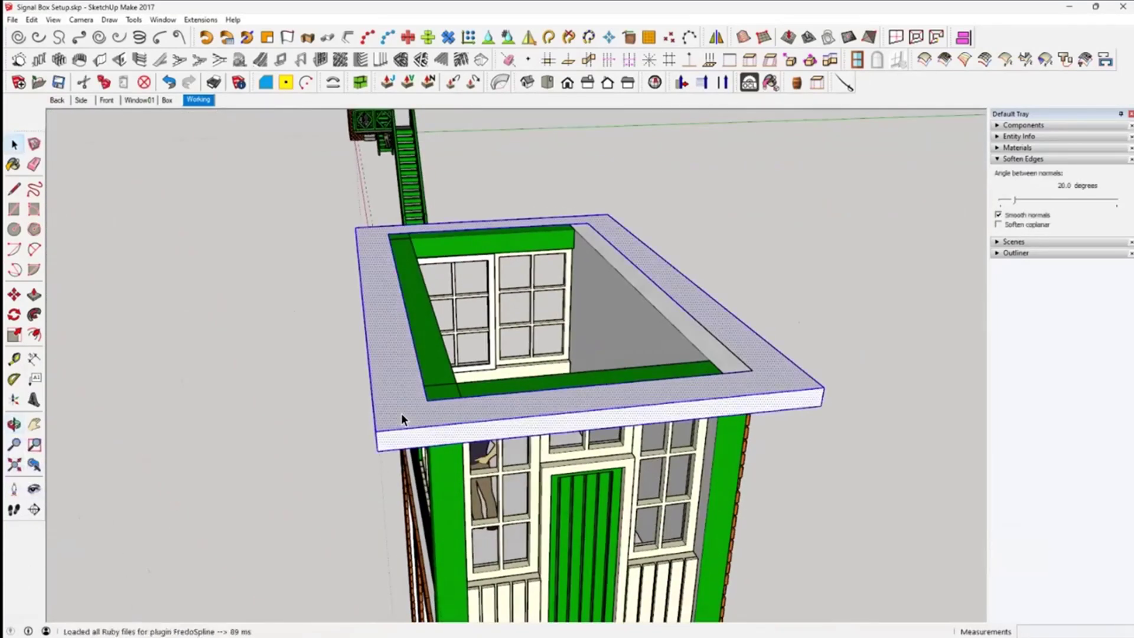
{"action": "right_click", "coordinate": [402, 412]}
{"action": "left_click", "coordinate": [455, 303]}
Draw a 0.2 m line outward along the green axis from the fascia's upper outer corner on the door side
{"action": "middle_click_drag", "start_coordinate": [430, 442], "coordinate": [330, 322]}
{"action": "scroll", "coordinate": [586, 422], "scroll_direction": "up", "scroll_amount": 3}
{"action": "scroll", "coordinate": [559, 365], "scroll_direction": "up", "scroll_amount": 2}
{"action": "left_click", "coordinate": [15, 189]}
{"action": "left_click", "coordinate": [517, 338]}
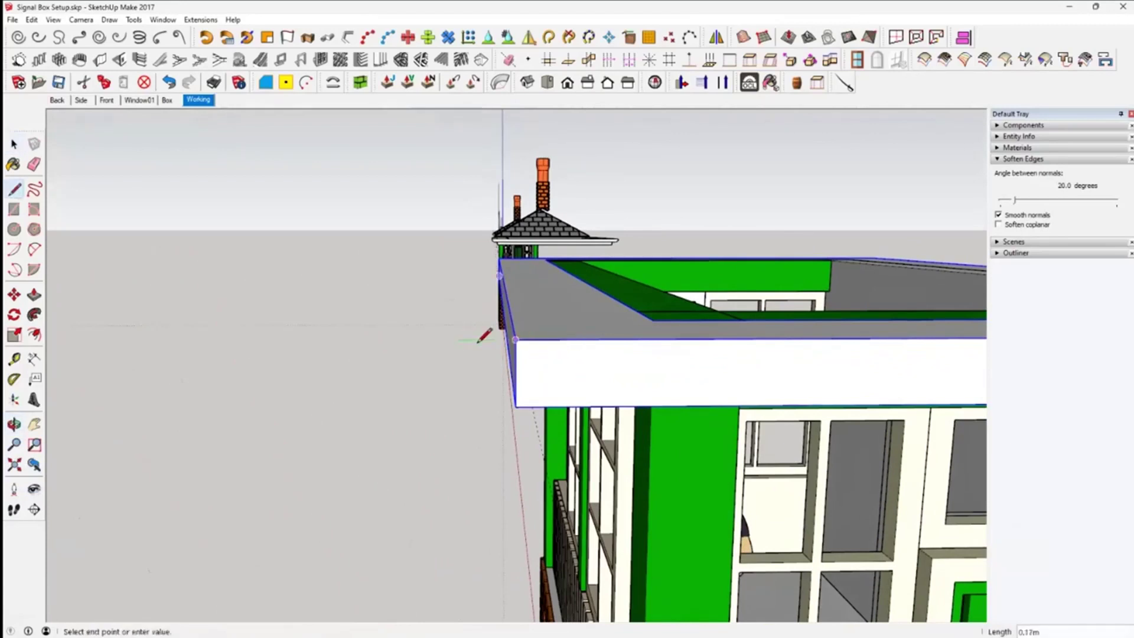
{"action": "middle_click_drag", "start_coordinate": [468, 331], "coordinate": [420, 344]}
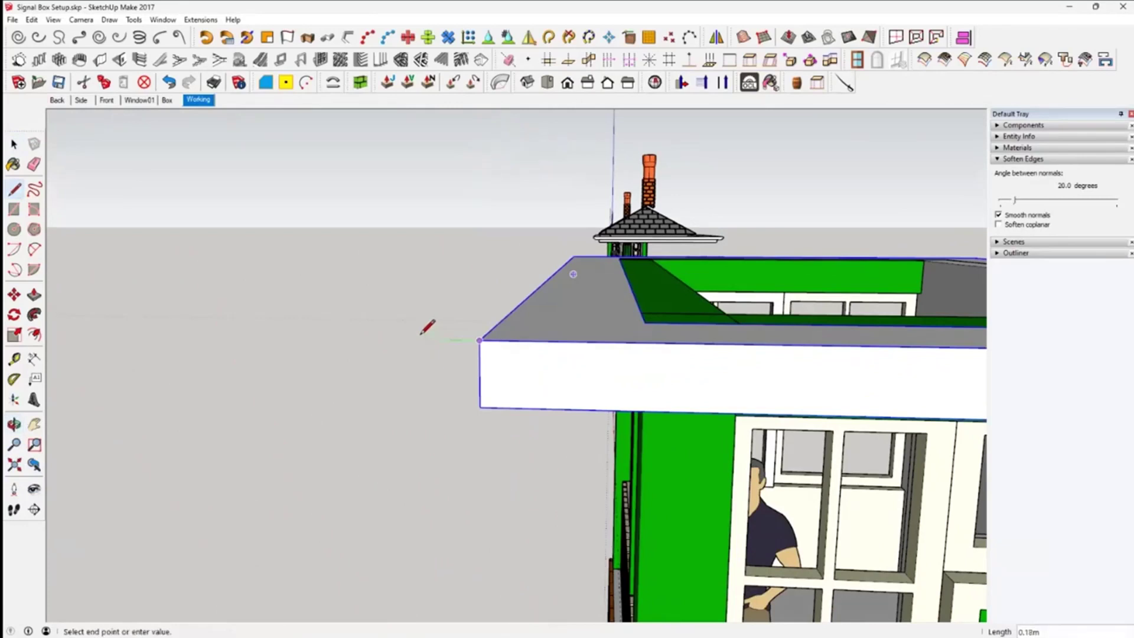
{"action": "type", "text": ".2"}
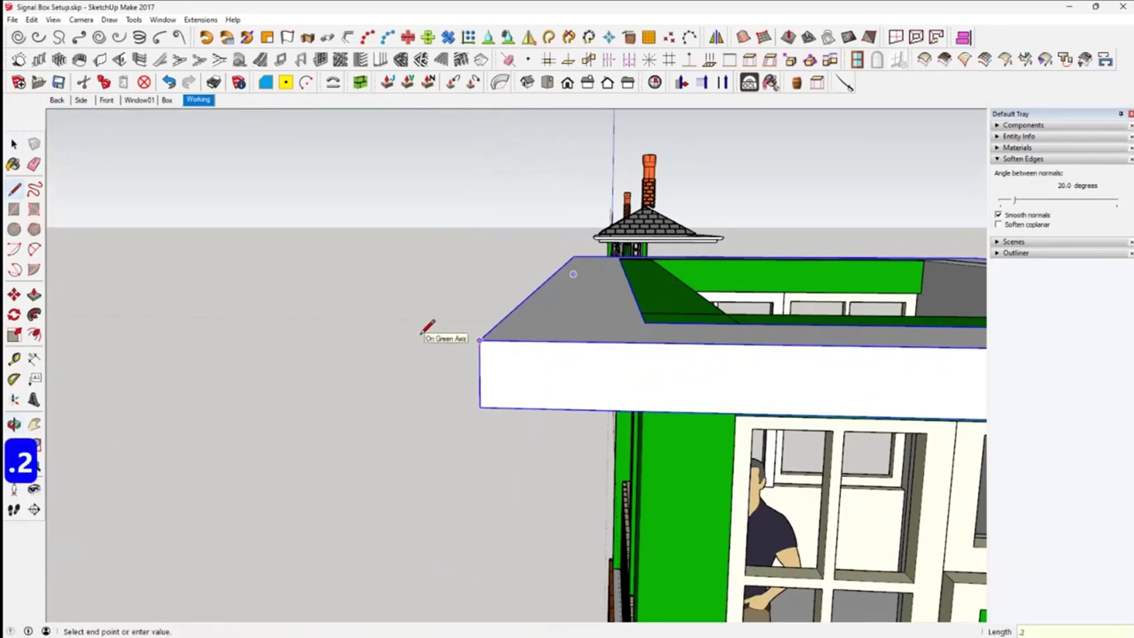
{"action": "key", "text": "Return"}
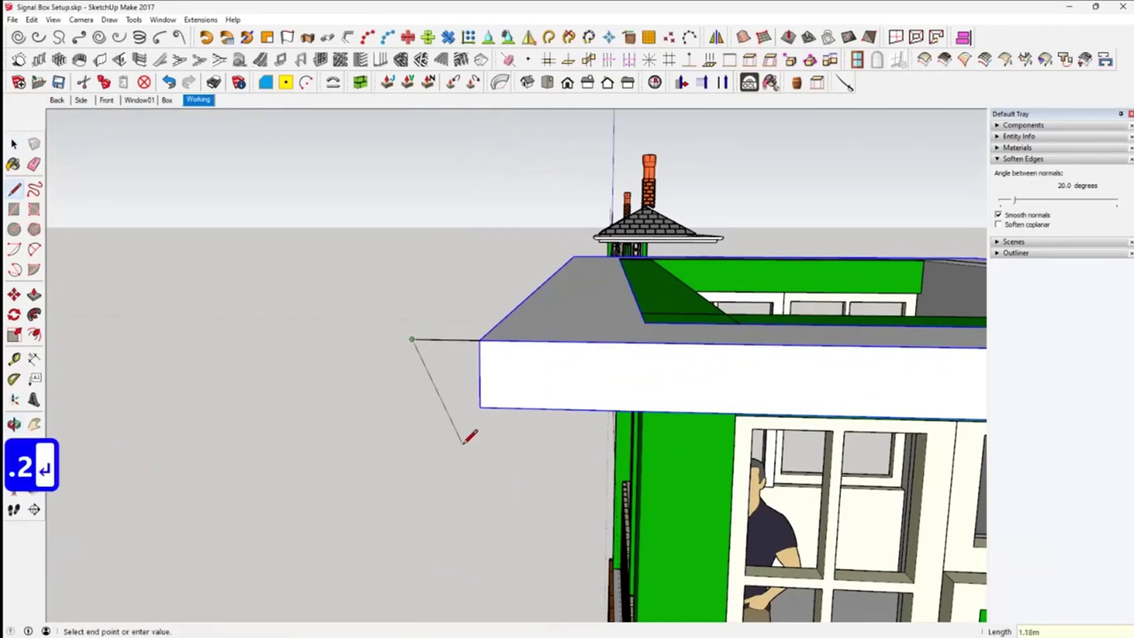
{"action": "key", "text": "Escape"}
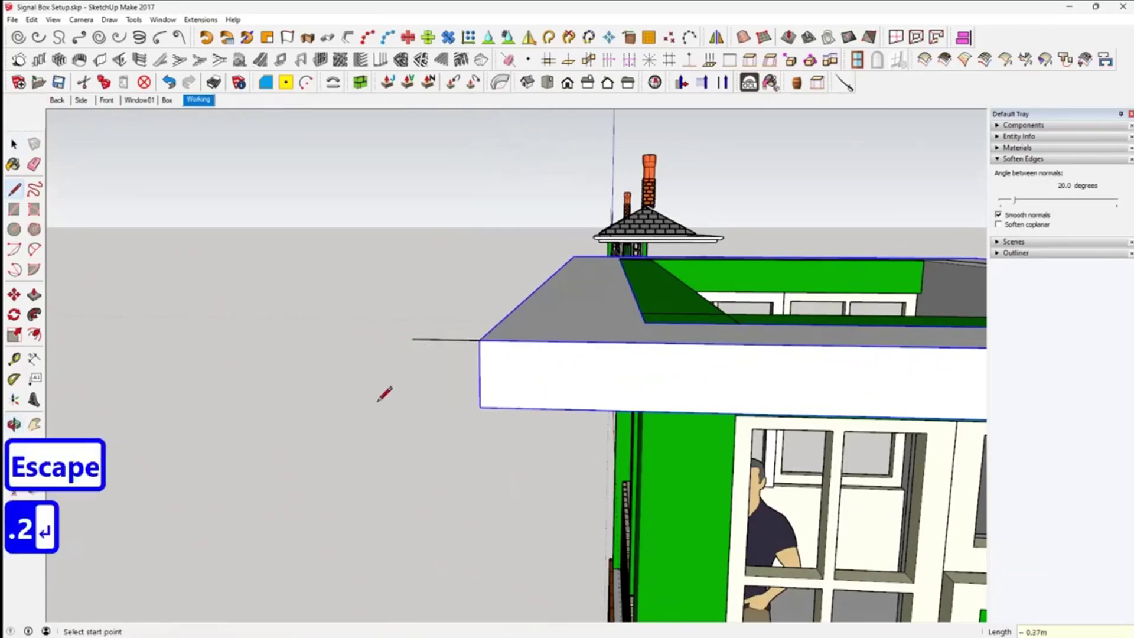
Draw a downward-bulging half-circle arc between the ends of the 0.2 m line to close a gutter profile
{"action": "left_click", "coordinate": [33, 251]}
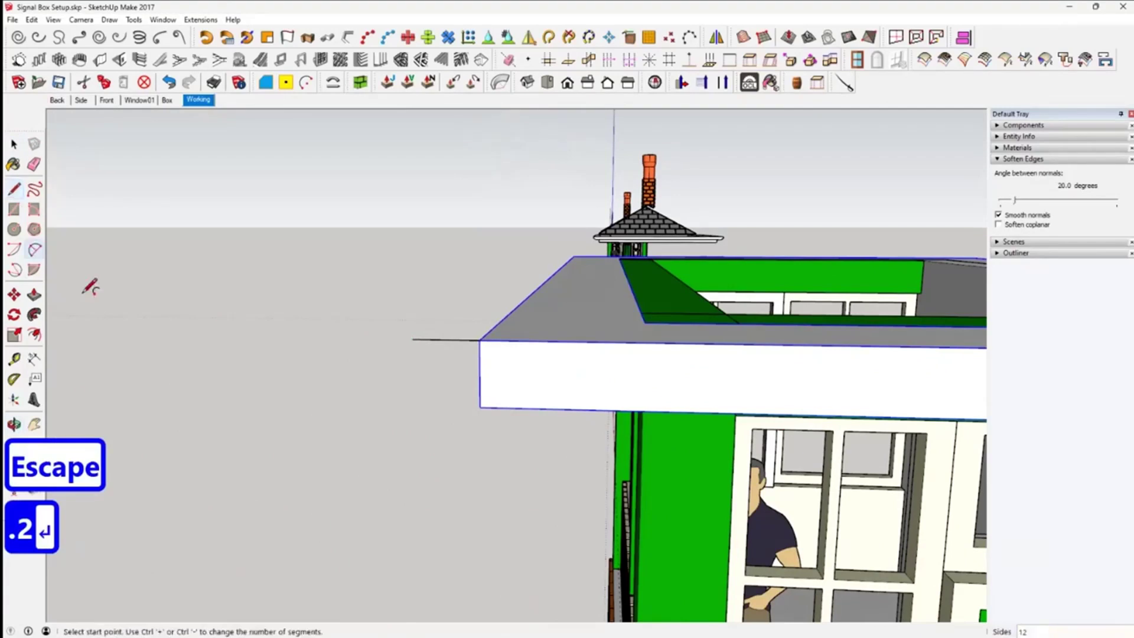
{"action": "left_click", "coordinate": [412, 339]}
{"action": "left_click", "coordinate": [480, 340]}
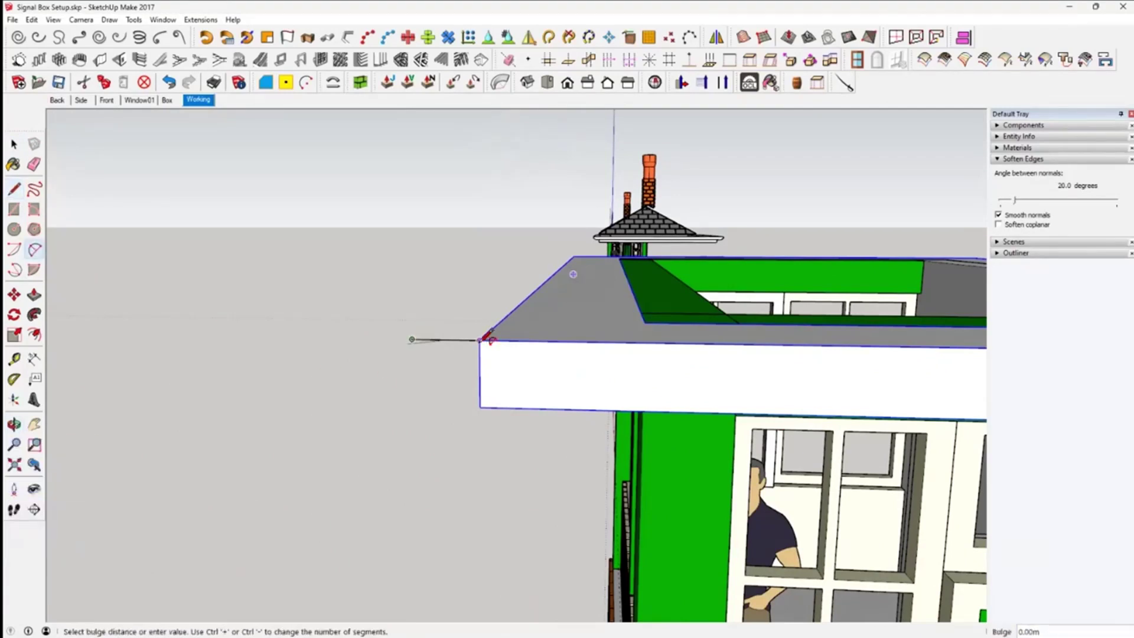
{"action": "left_click", "coordinate": [455, 368]}
{"action": "middle_click_drag", "start_coordinate": [456, 371], "coordinate": [398, 299]}
{"action": "key", "text": "space"}
{"action": "middle_click_drag", "start_coordinate": [588, 402], "coordinate": [541, 390]}
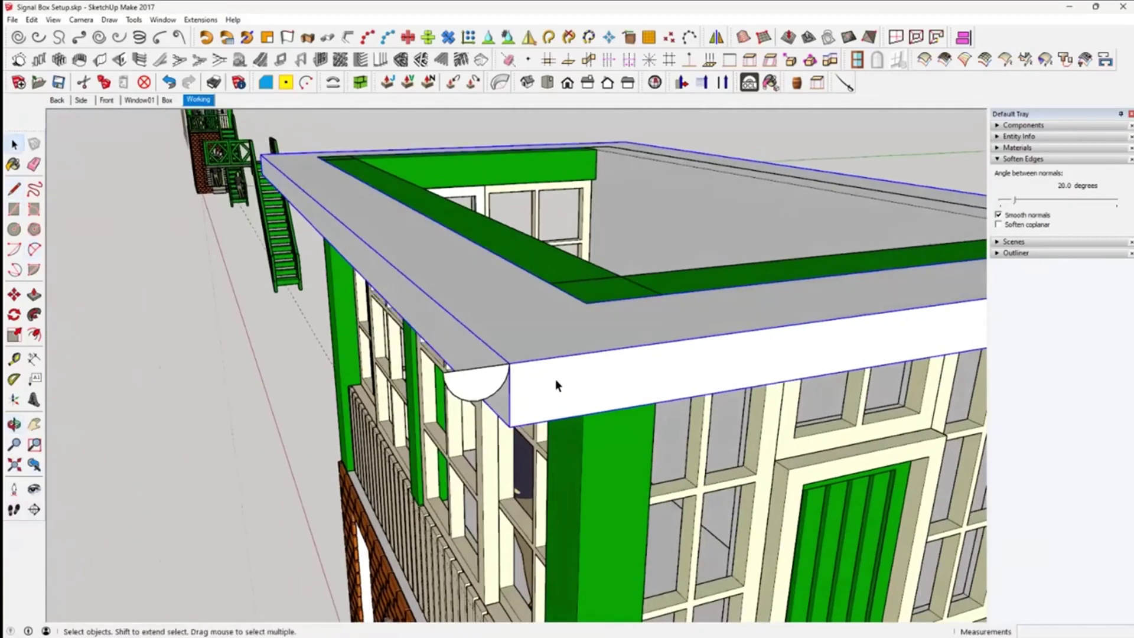
Cut the half-round gutter profile and paste it in place inside the opened fascia group
{"action": "left_click", "coordinate": [481, 389]}
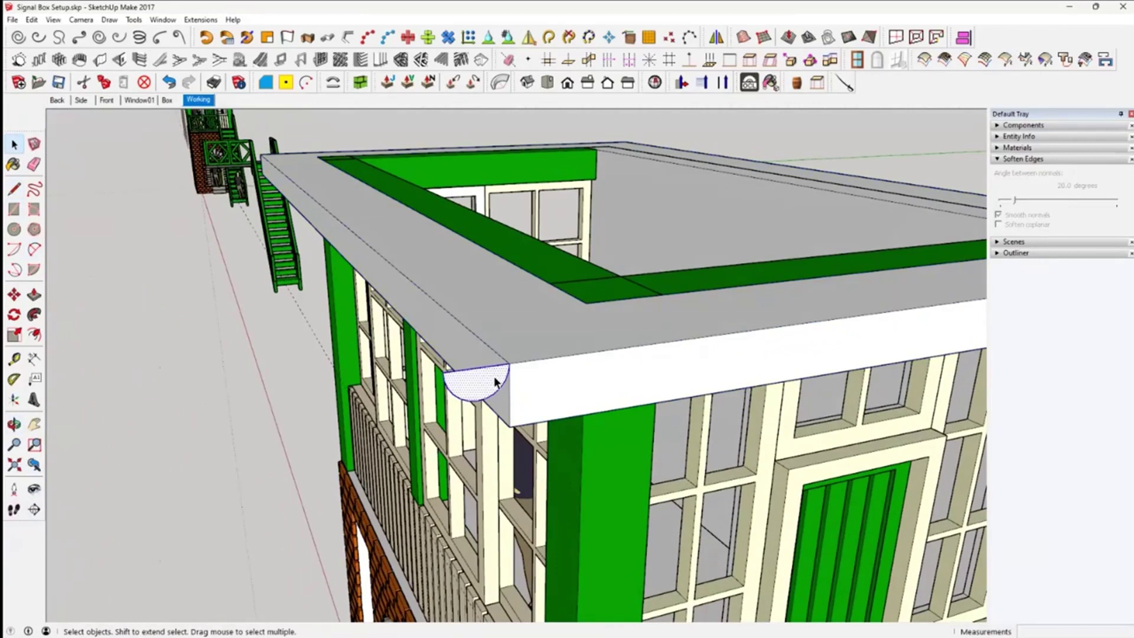
{"action": "left_click", "coordinate": [83, 83]}
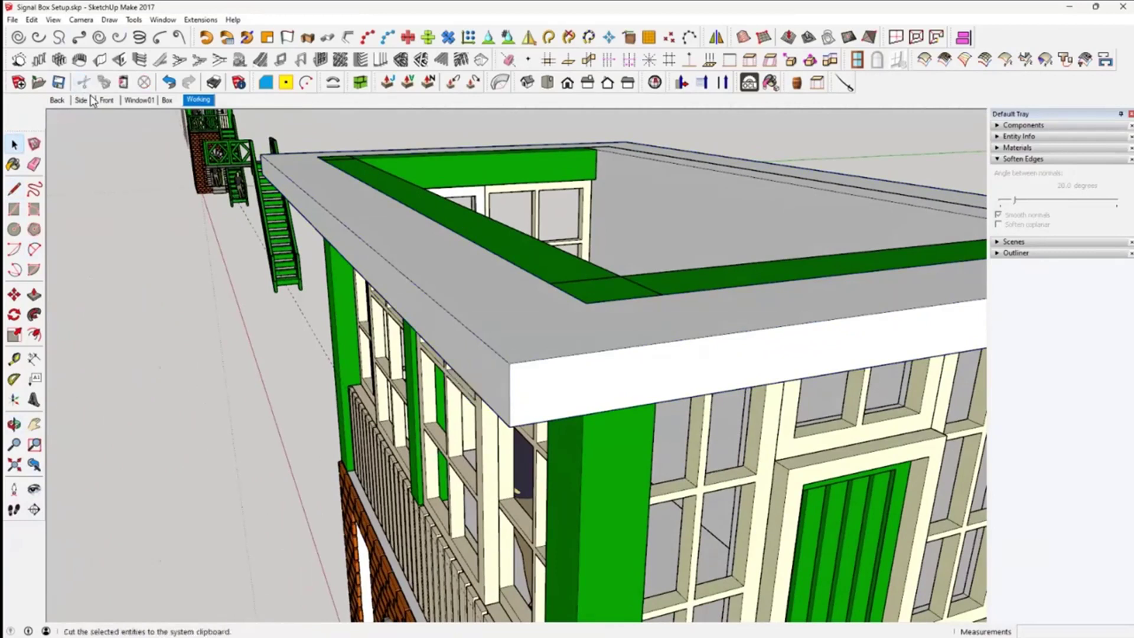
{"action": "double_click", "coordinate": [515, 332]}
{"action": "scroll", "coordinate": [508, 333], "scroll_direction": "up", "scroll_amount": 3}
{"action": "left_click", "coordinate": [499, 332]}
{"action": "mouse_move", "coordinate": [500, 331]}
{"action": "middle_mouse_down"}
{"action": "mouse_move", "coordinate": [506, 359]}
{"action": "mouse_move", "coordinate": [466, 343]}
{"action": "middle_mouse_up"}
{"action": "left_click", "coordinate": [31, 19]}
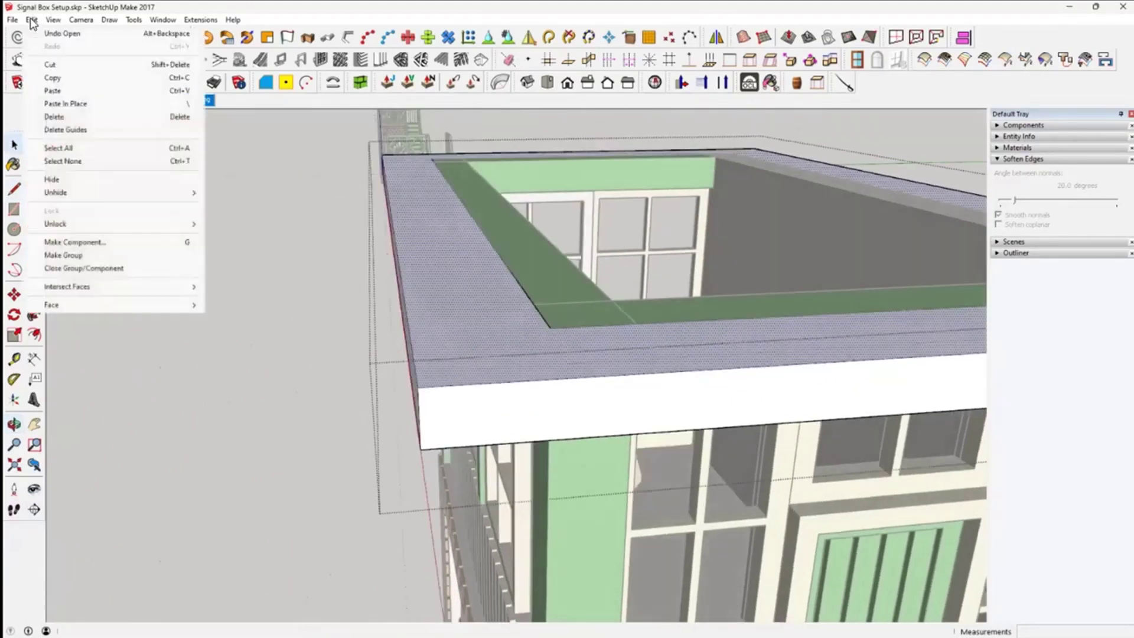
{"action": "left_click", "coordinate": [65, 103]}
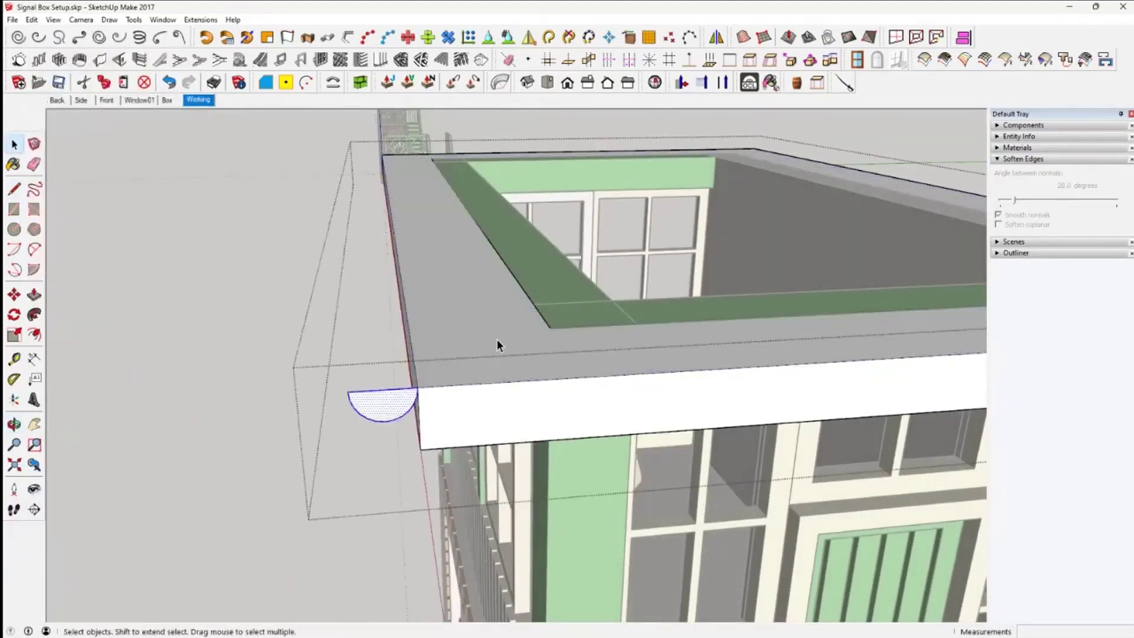
Sweep the half-round gutter profile around the fascia's top face with Follow Me
{"action": "left_click", "coordinate": [456, 320]}
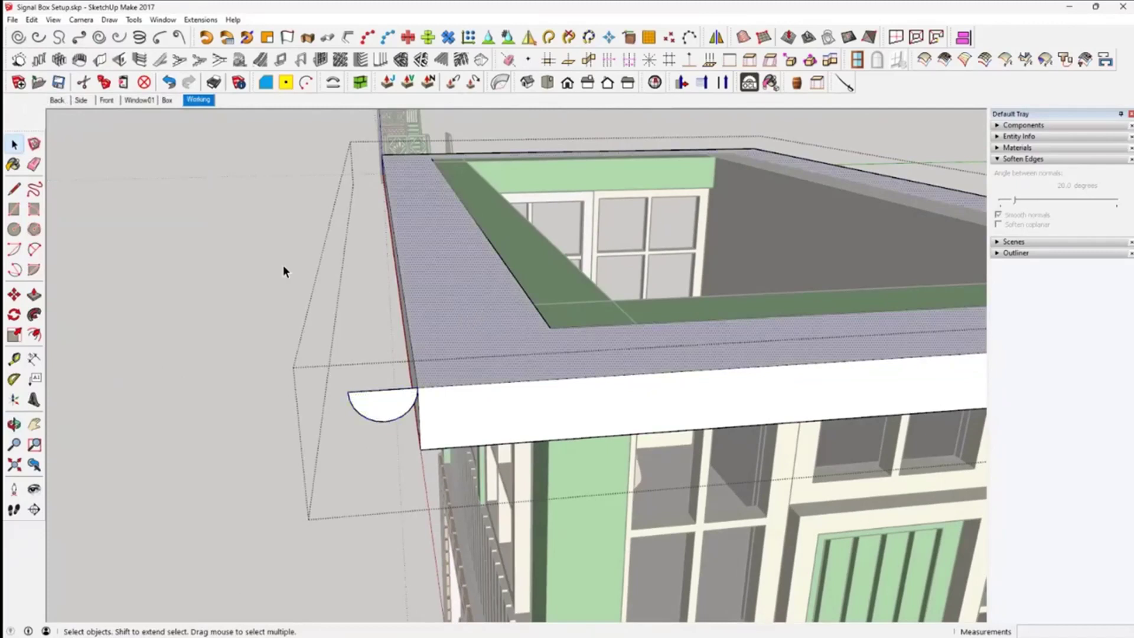
{"action": "left_click", "coordinate": [34, 315]}
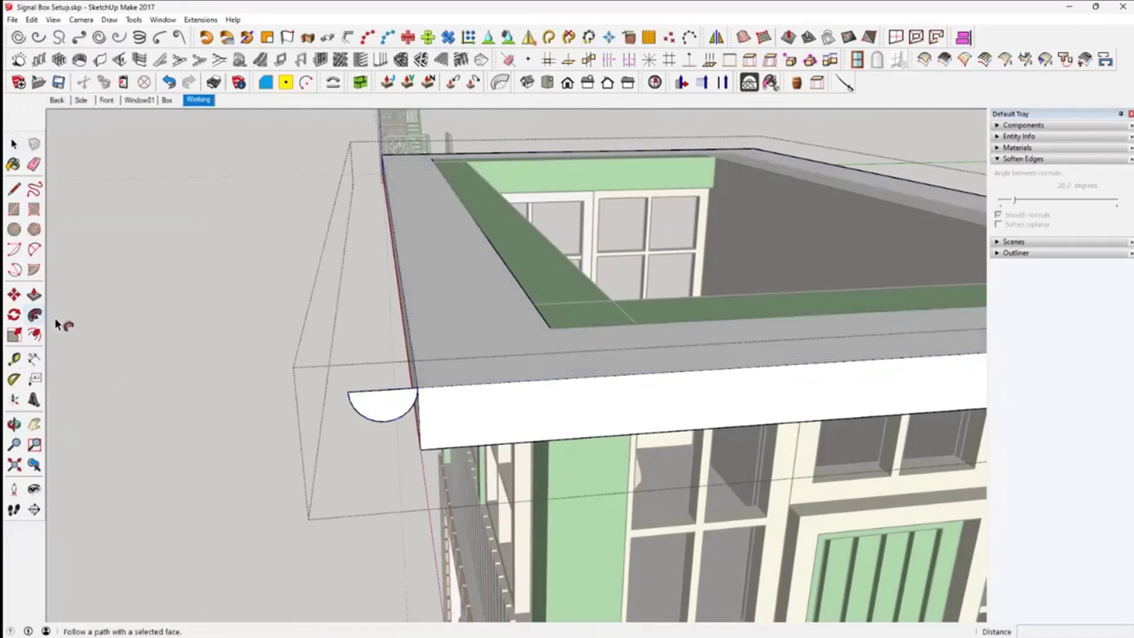
{"action": "left_click", "coordinate": [381, 417]}
{"action": "mouse_move", "coordinate": [451, 425]}
{"action": "middle_mouse_down"}
{"action": "mouse_move", "coordinate": [493, 184]}
{"action": "mouse_move", "coordinate": [537, 263]}
{"action": "mouse_move", "coordinate": [615, 324]}
{"action": "mouse_move", "coordinate": [687, 351]}
{"action": "mouse_move", "coordinate": [752, 296]}
{"action": "mouse_move", "coordinate": [765, 261]}
{"action": "mouse_move", "coordinate": [744, 332]}
{"action": "mouse_move", "coordinate": [506, 418]}
{"action": "mouse_move", "coordinate": [243, 387]}
{"action": "mouse_move", "coordinate": [499, 375]}
{"action": "mouse_move", "coordinate": [524, 400]}
{"action": "mouse_move", "coordinate": [504, 423]}
{"action": "middle_mouse_up"}
{"action": "key", "text": "space"}
Draw a 7.34 m by 4.69 m rectangle covering the roof opening, between opposite outer corners of the gutter
{"action": "left_click", "coordinate": [432, 400]}
{"action": "middle_click_drag", "start_coordinate": [431, 401], "coordinate": [656, 367]}
{"action": "scroll", "coordinate": [505, 353], "scroll_direction": "up", "scroll_amount": 1}
{"action": "scroll", "coordinate": [791, 387], "scroll_direction": "down", "scroll_amount": 3}
{"action": "middle_click_drag", "start_coordinate": [791, 388], "coordinate": [449, 319]}
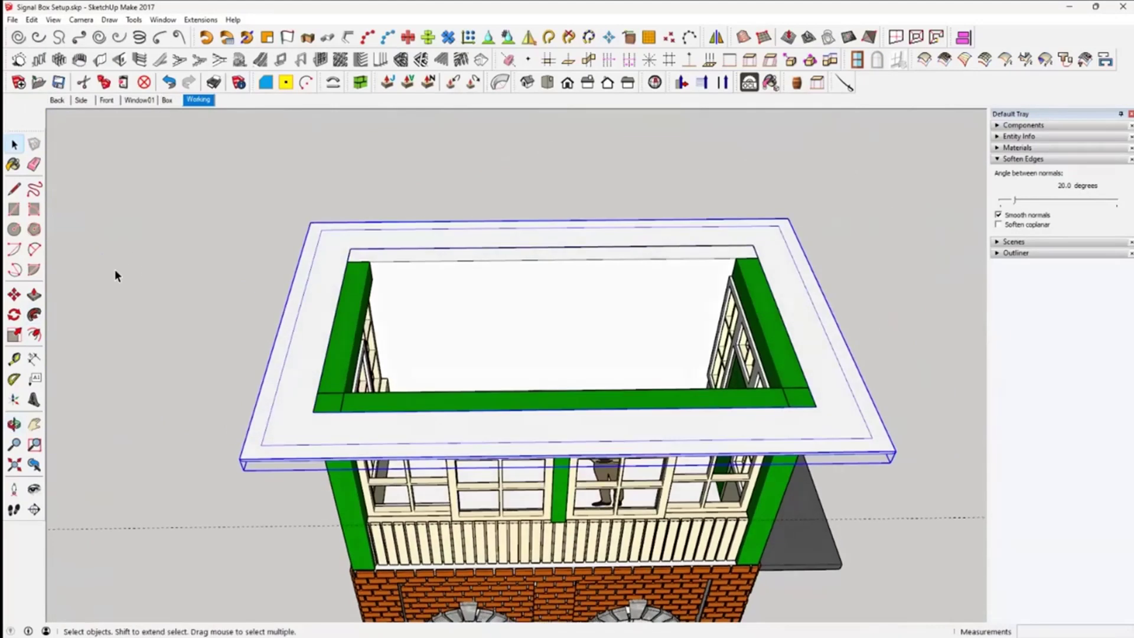
{"action": "left_click", "coordinate": [13, 209]}
{"action": "left_click", "coordinate": [310, 223]}
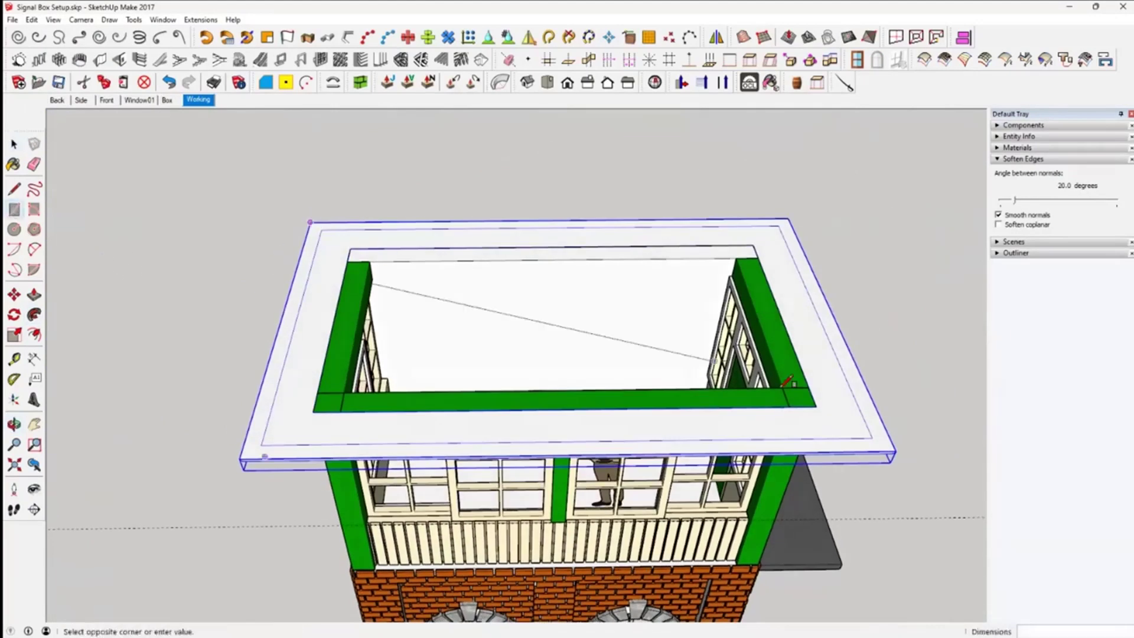
{"action": "left_click", "coordinate": [895, 454]}
{"action": "key", "text": "space"}
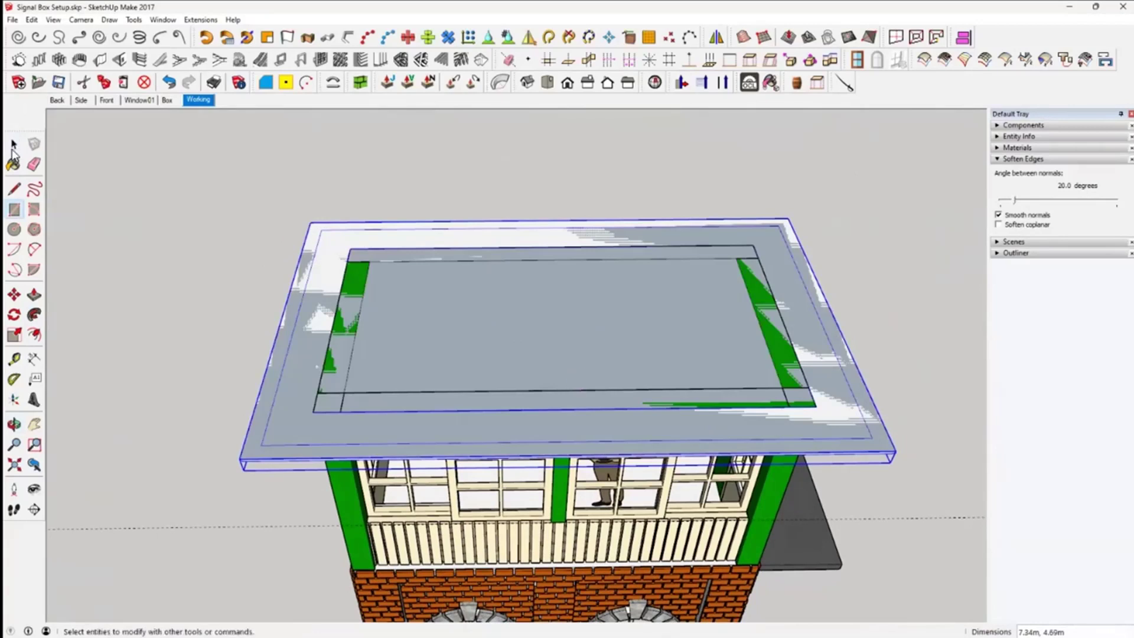
Create a hip roof on the rectangle with a 30-degree pitch and 0 overhang
{"action": "left_click", "coordinate": [457, 316]}
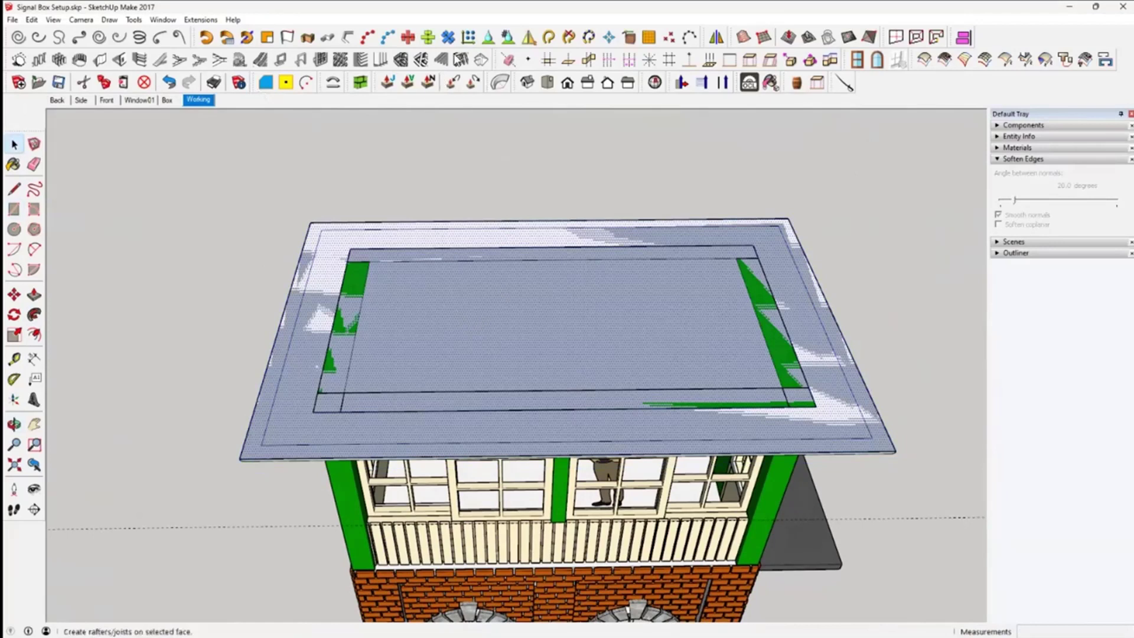
{"action": "left_click", "coordinate": [482, 60]}
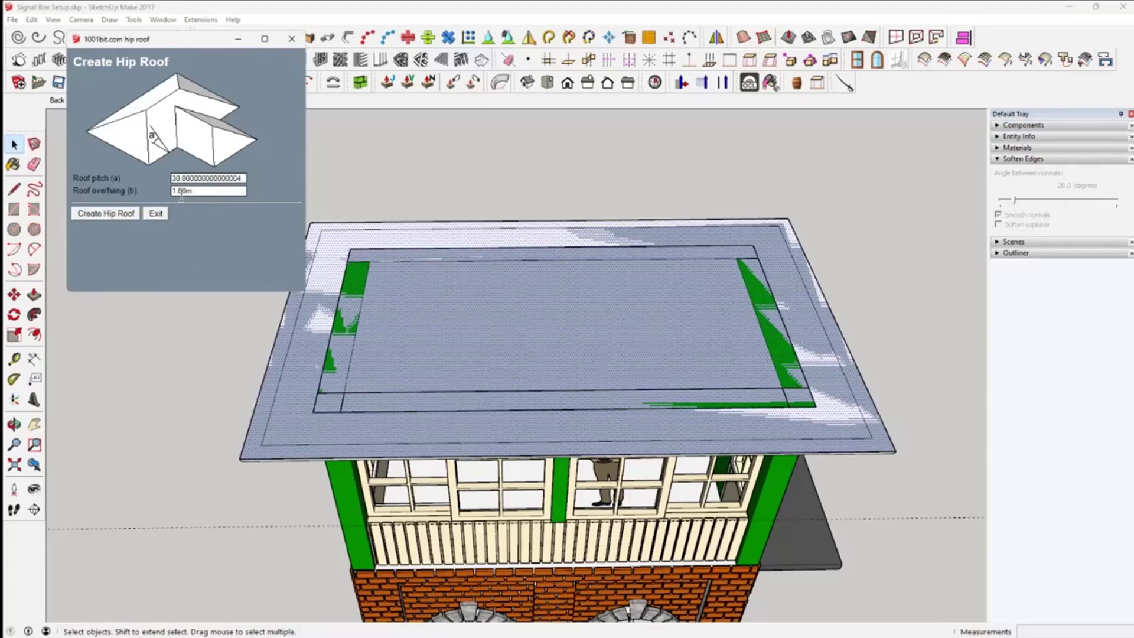
{"action": "left_click", "coordinate": [201, 192]}
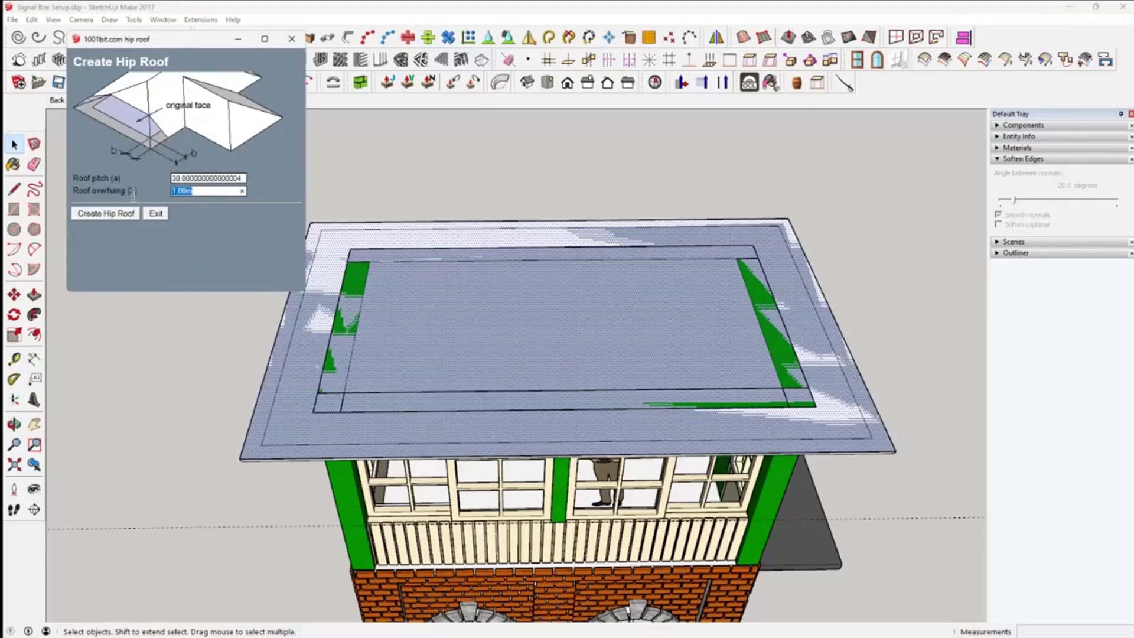
{"action": "type", "text": "0"}
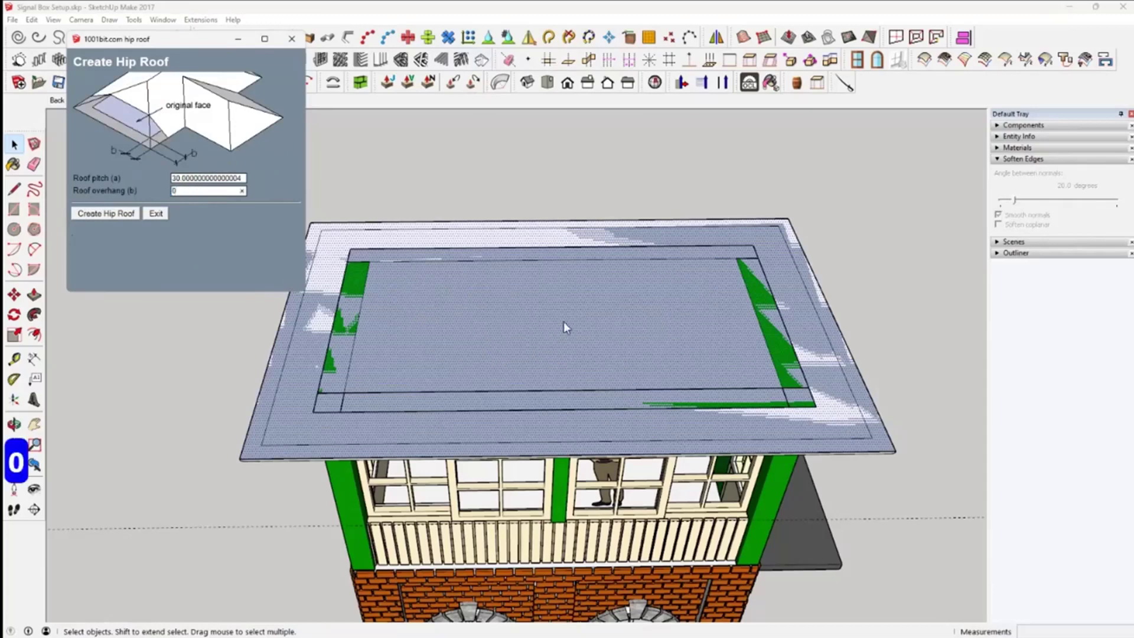
{"action": "left_click", "coordinate": [96, 213]}
{"action": "middle_click_drag", "start_coordinate": [753, 436], "coordinate": [650, 362]}
Scale the fascia and gutter group about its centre, trying a factor of 1.05 and settling on 1.01
{"action": "left_click", "coordinate": [592, 342]}
{"action": "mouse_move", "coordinate": [593, 336]}
{"action": "middle_mouse_down"}
{"action": "mouse_move", "coordinate": [633, 380]}
{"action": "mouse_move", "coordinate": [581, 349]}
{"action": "middle_mouse_up"}
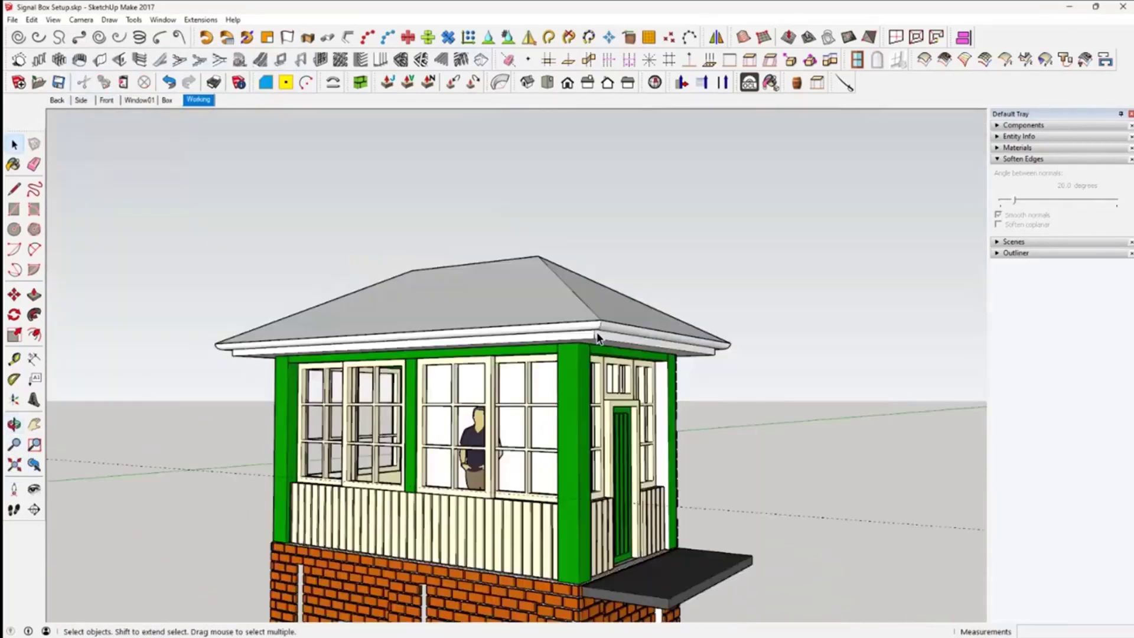
{"action": "left_click", "coordinate": [597, 342]}
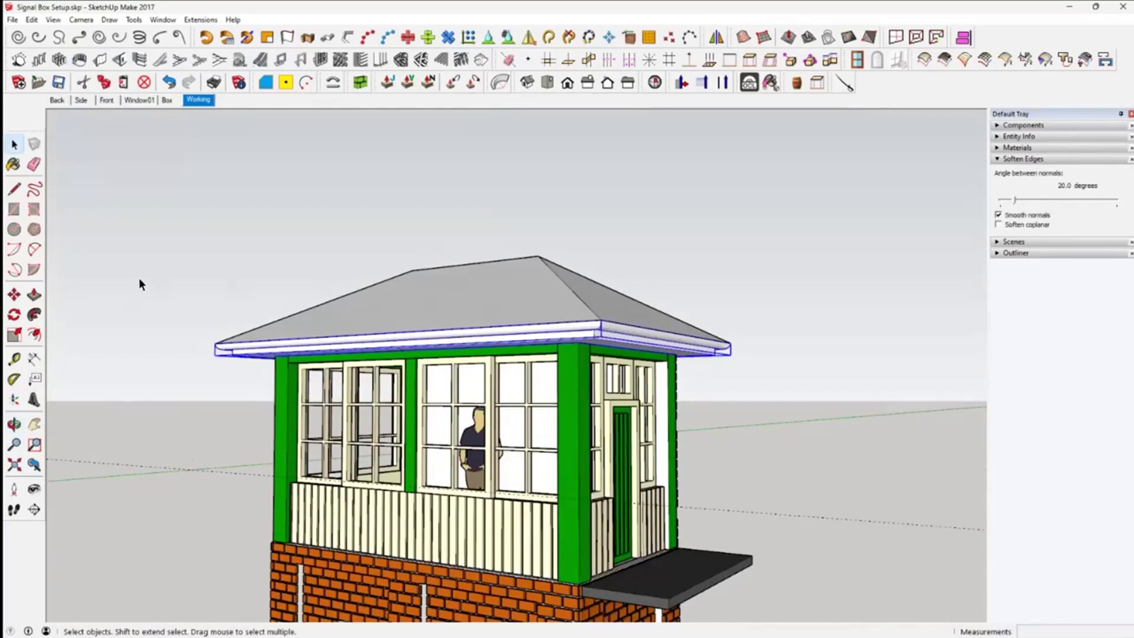
{"action": "left_click", "coordinate": [13, 337]}
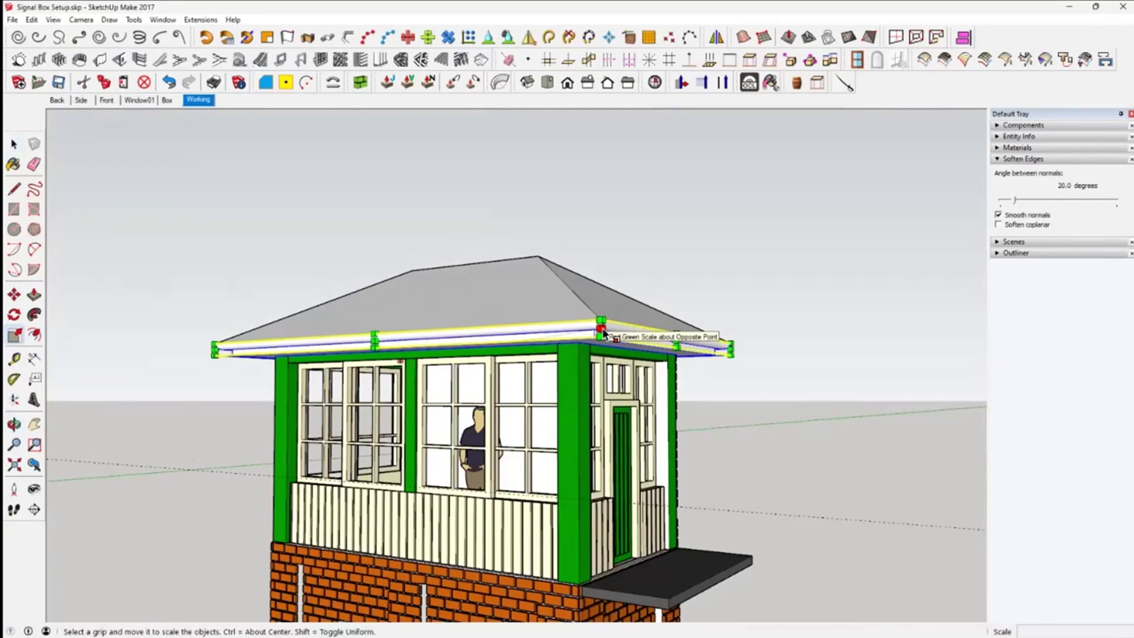
{"action": "left_click_drag", "start_coordinate": [603, 334], "coordinate": [615, 335]}
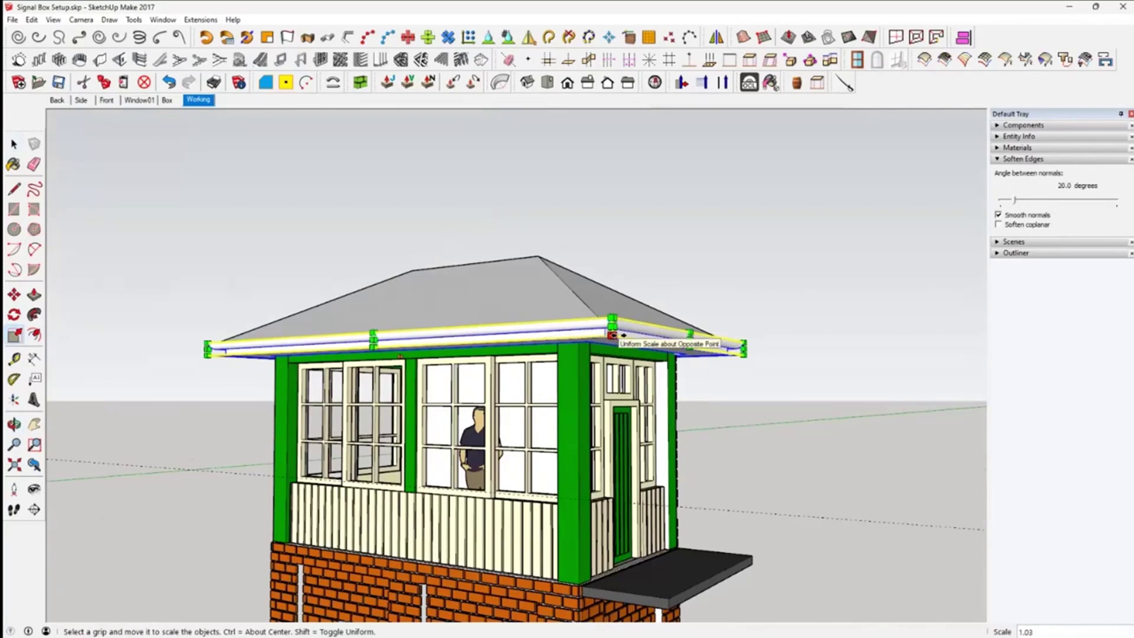
{"action": "type", "text": "1.05"}
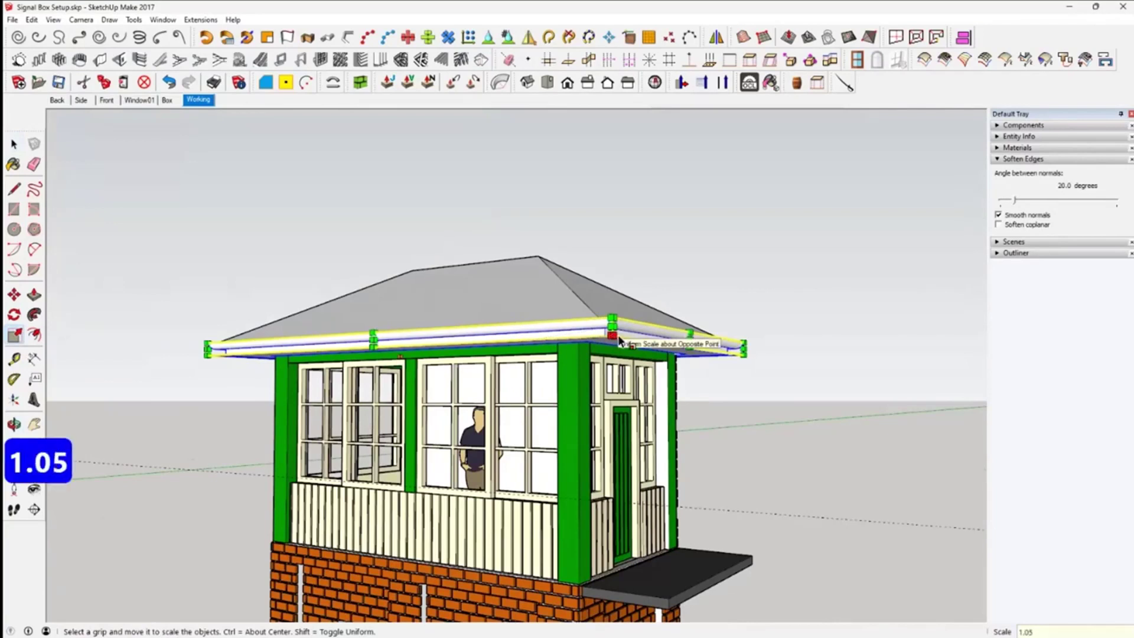
{"action": "key", "text": "Return"}
{"action": "mouse_move", "coordinate": [620, 339]}
{"action": "middle_mouse_down"}
{"action": "mouse_move", "coordinate": [716, 372]}
{"action": "mouse_move", "coordinate": [724, 459]}
{"action": "middle_mouse_up"}
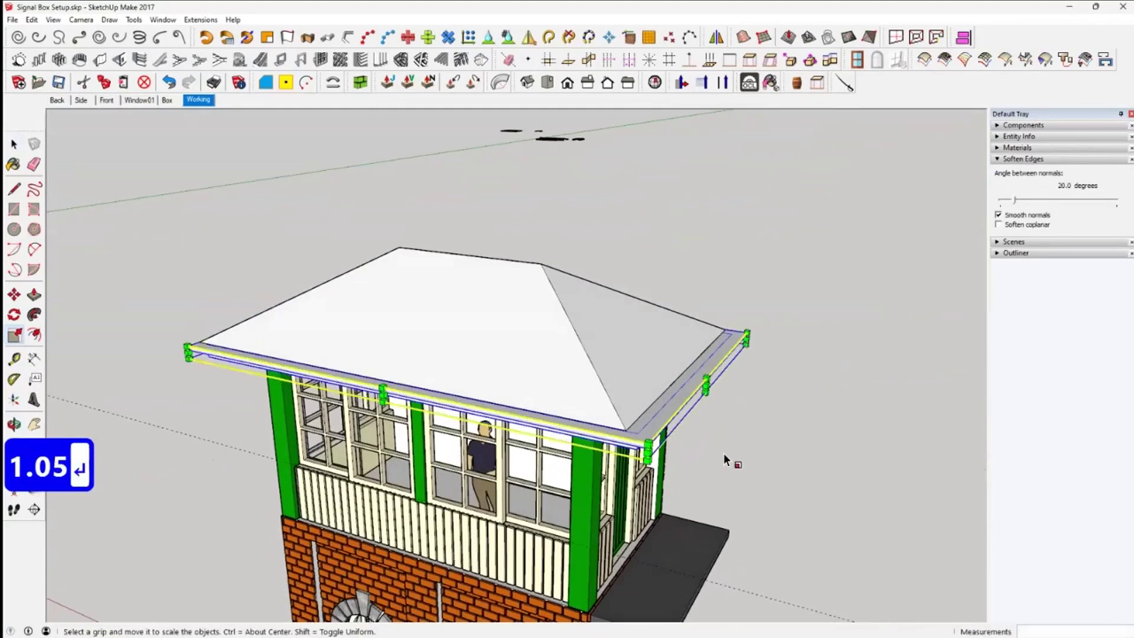
{"action": "type", "text": "1.01"}
{"action": "key", "text": "Return"}
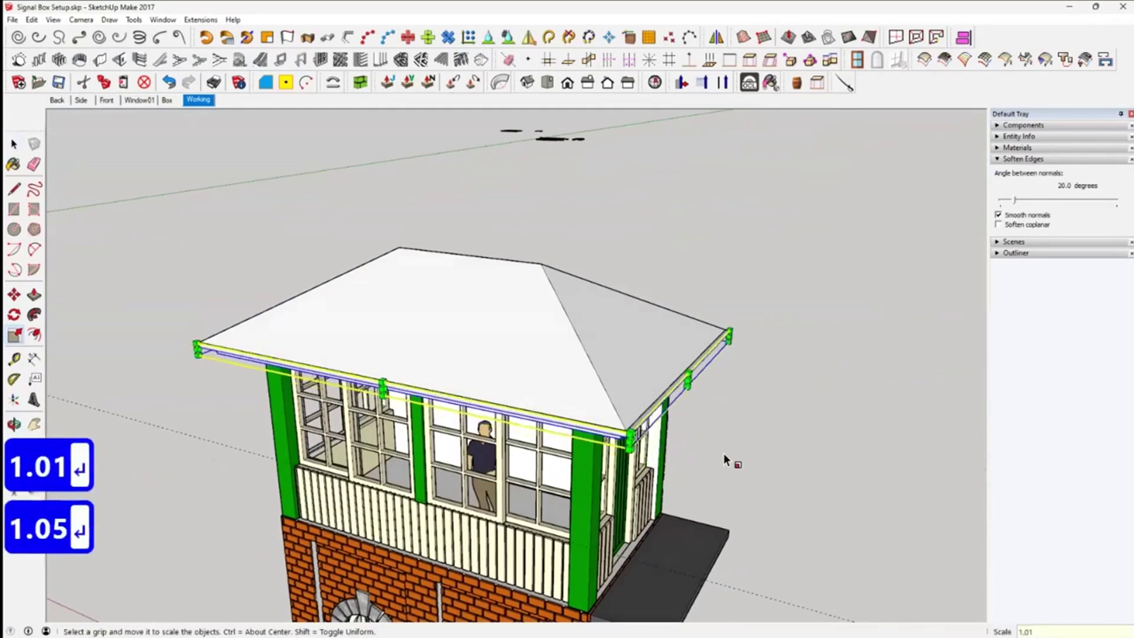
{"action": "key", "text": "space"}
Open the fascia and gutter group for editing and select its top face
{"action": "left_click", "coordinate": [204, 356]}
{"action": "middle_click_drag", "start_coordinate": [557, 453], "coordinate": [261, 392]}
{"action": "double_click", "coordinate": [261, 392]}
{"action": "left_click", "coordinate": [269, 392]}
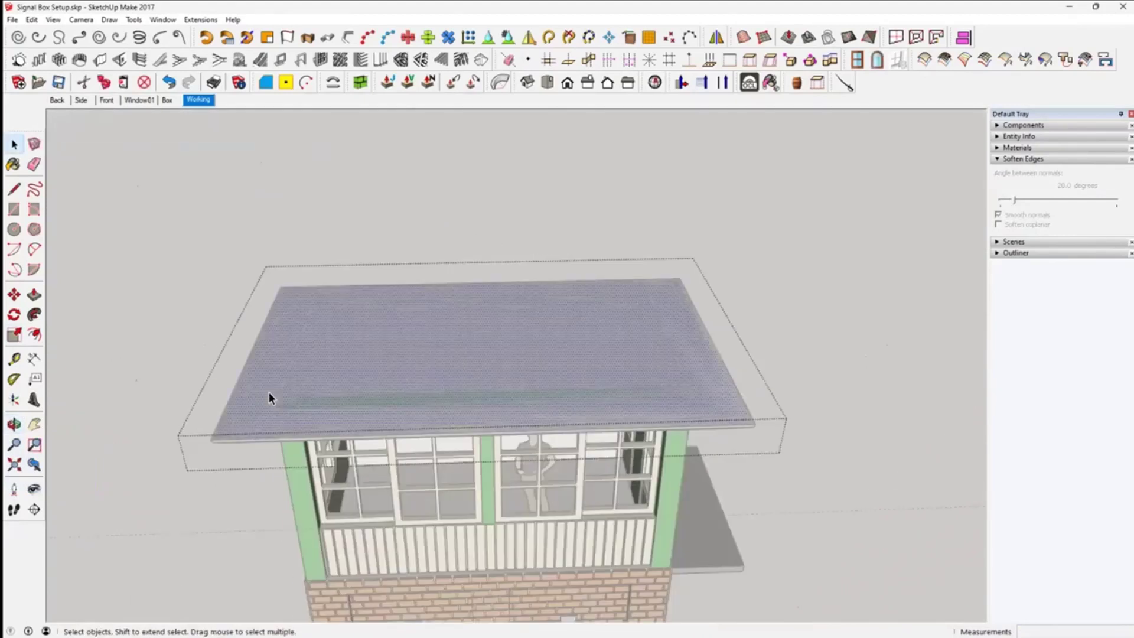
{"action": "left_click", "coordinate": [34, 334]}
{"action": "left_click", "coordinate": [236, 384]}
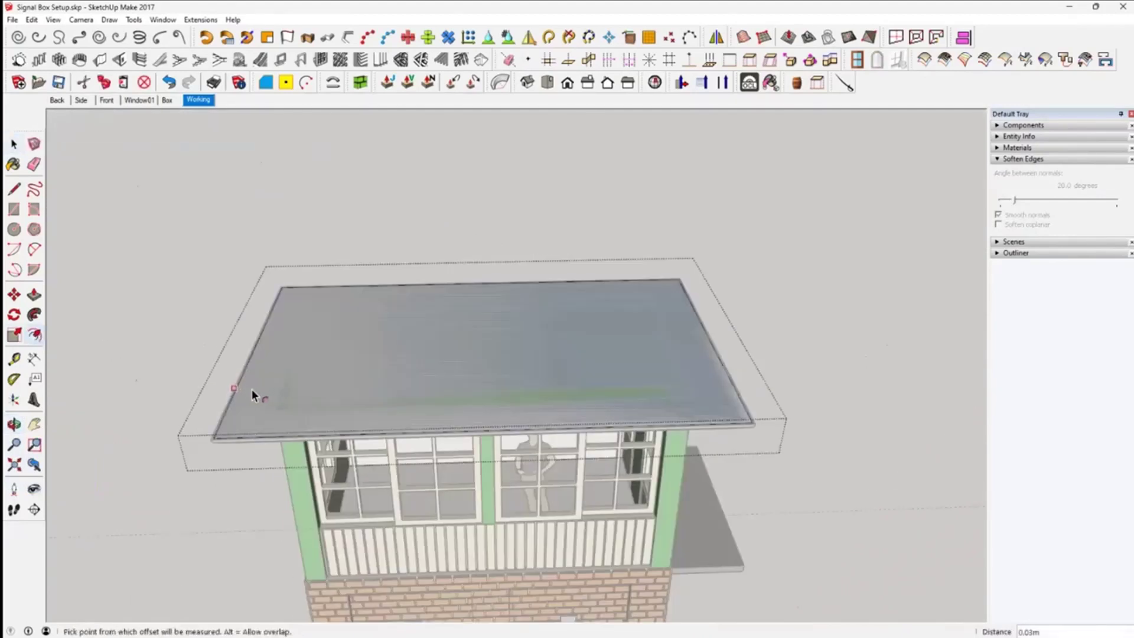
{"action": "key", "text": "space"}
{"action": "key", "text": "ctrl+t"}
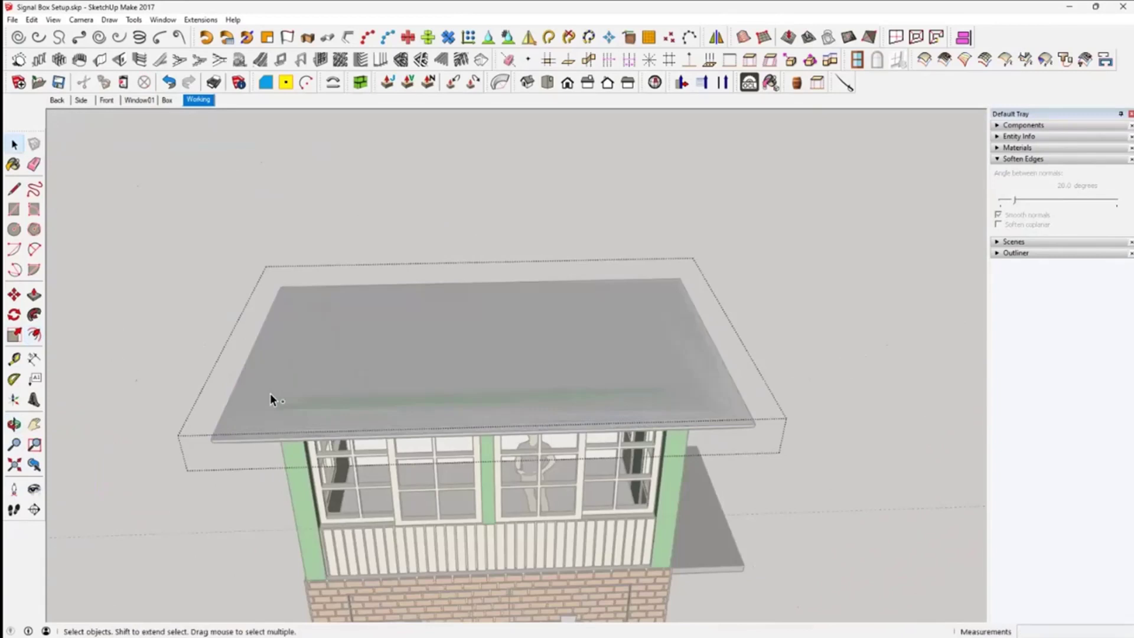
Offset the outline of the group's top face inward by 0.2 m
{"action": "middle_click_drag", "start_coordinate": [317, 272], "coordinate": [298, 369]}
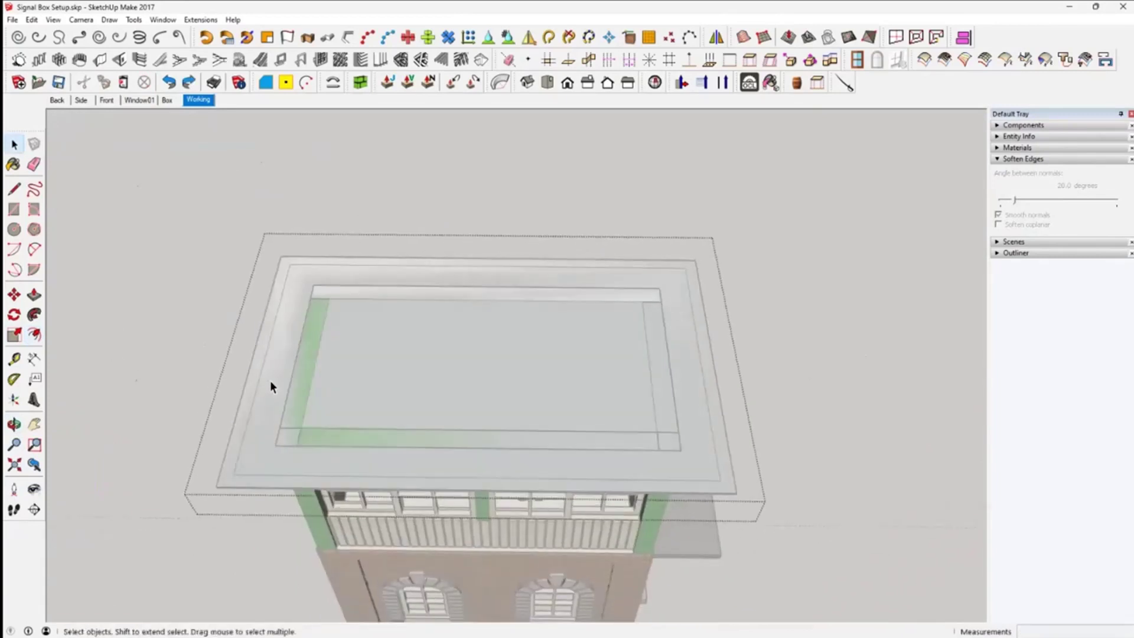
{"action": "left_click", "coordinate": [271, 382]}
{"action": "key", "text": "f"}
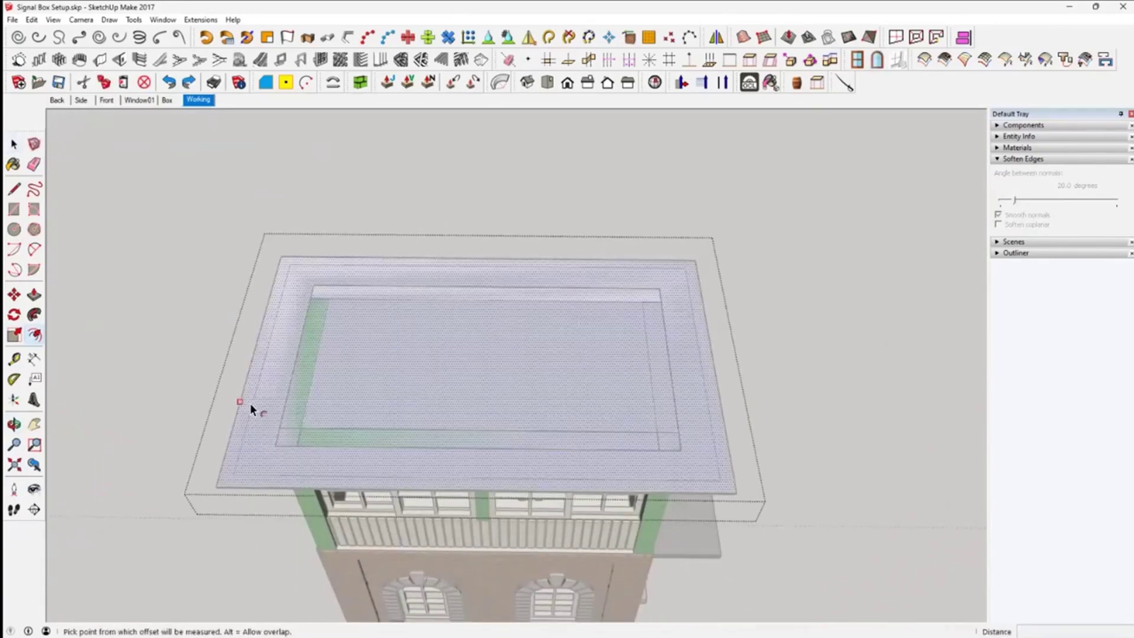
{"action": "left_click", "coordinate": [250, 405]}
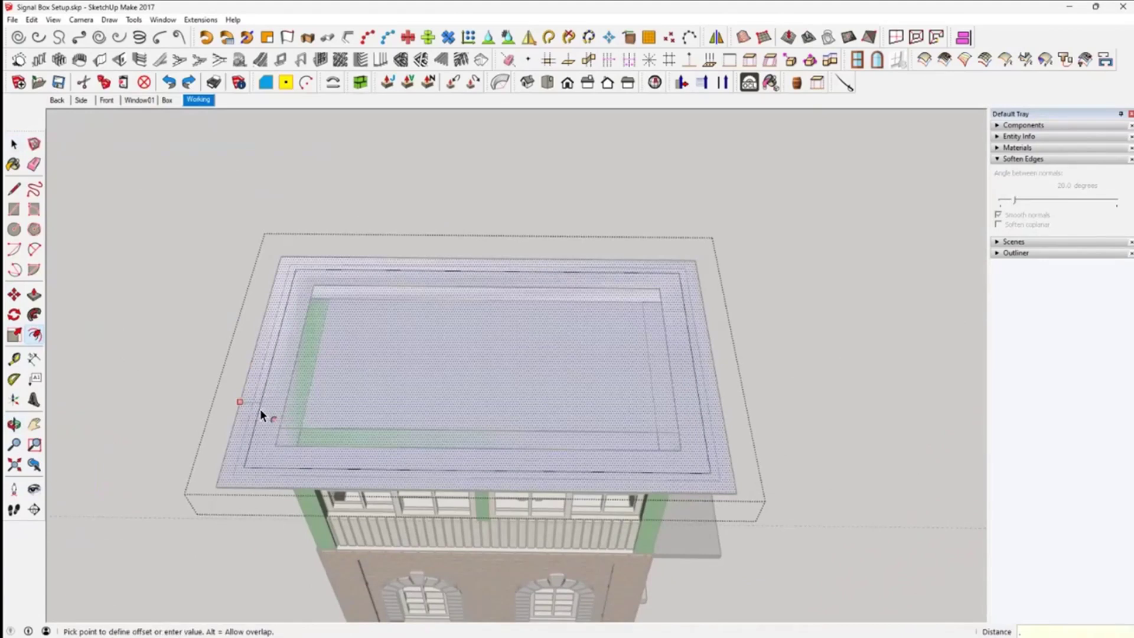
{"action": "type", "text": ".2"}
{"action": "key", "text": "Return"}
{"action": "key", "text": "space"}
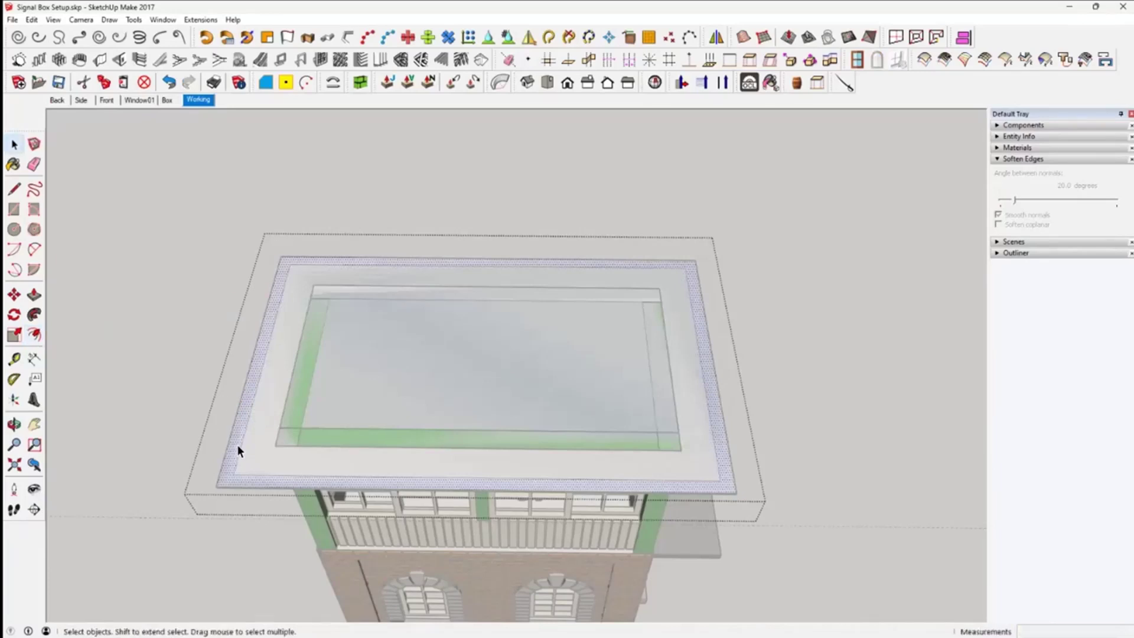
Create a hip roof on the inner top face inside the gutter rim, with 30-degree pitch and 0.00 m overhang
{"action": "left_click", "coordinate": [225, 464]}
{"action": "left_click", "coordinate": [223, 461]}
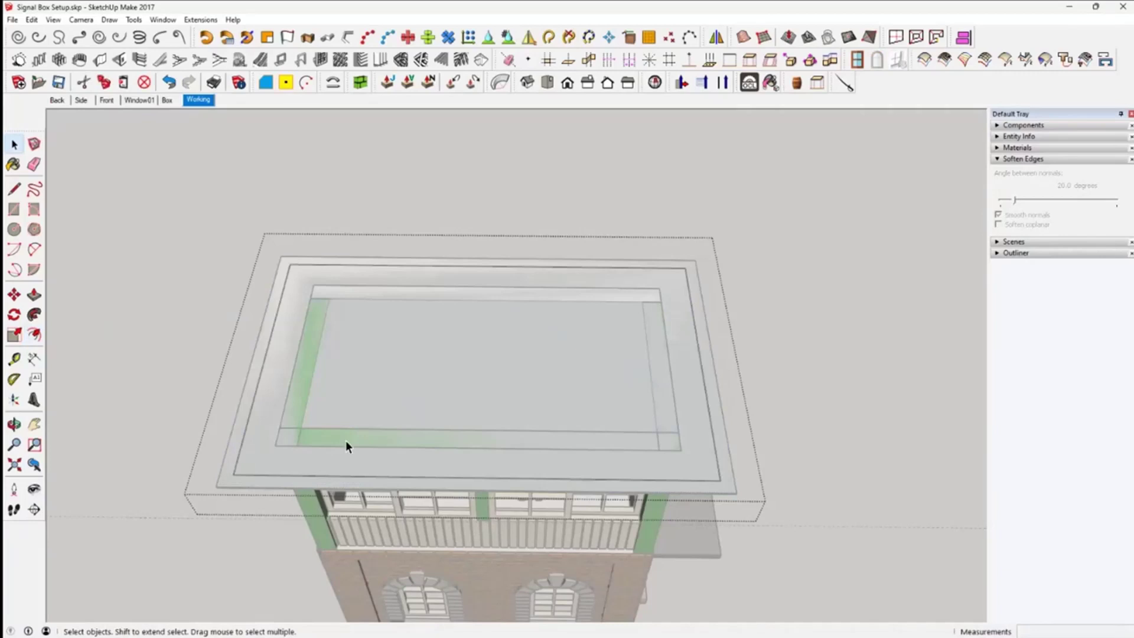
{"action": "left_click", "coordinate": [383, 428]}
{"action": "mouse_move", "coordinate": [383, 427]}
{"action": "middle_mouse_down"}
{"action": "mouse_move", "coordinate": [455, 299]}
{"action": "mouse_move", "coordinate": [448, 252]}
{"action": "mouse_move", "coordinate": [430, 260]}
{"action": "mouse_move", "coordinate": [531, 313]}
{"action": "middle_mouse_up"}
{"action": "left_click", "coordinate": [482, 60]}
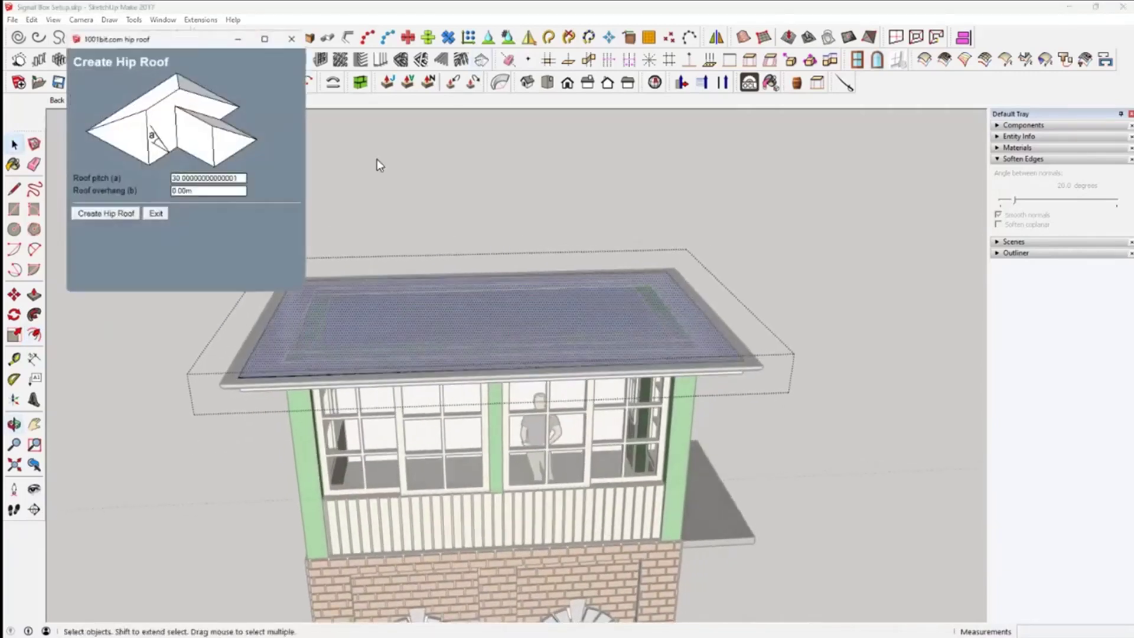
{"action": "left_click", "coordinate": [98, 214]}
{"action": "middle_click_drag", "start_coordinate": [860, 449], "coordinate": [501, 313]}
Copy all the hip roof's faces and edges, close the group and paste them in place outside it
{"action": "left_click", "coordinate": [501, 313]}
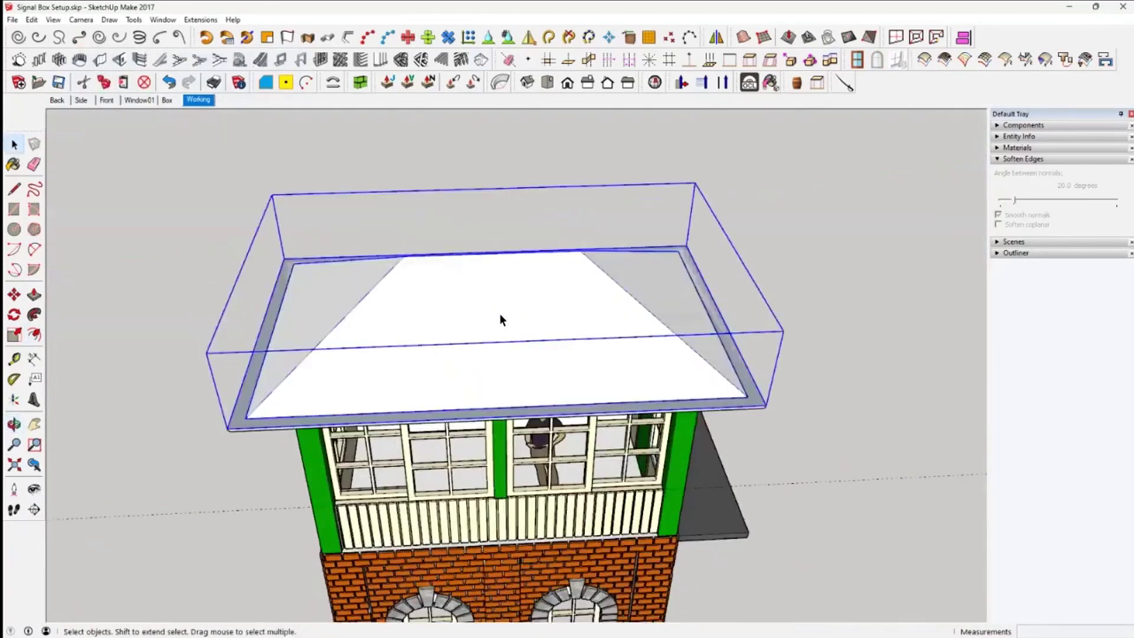
{"action": "double_click", "coordinate": [497, 322]}
{"action": "left_click", "coordinate": [494, 319]}
{"action": "double_click", "coordinate": [494, 319]}
{"action": "triple_click", "coordinate": [494, 319]}
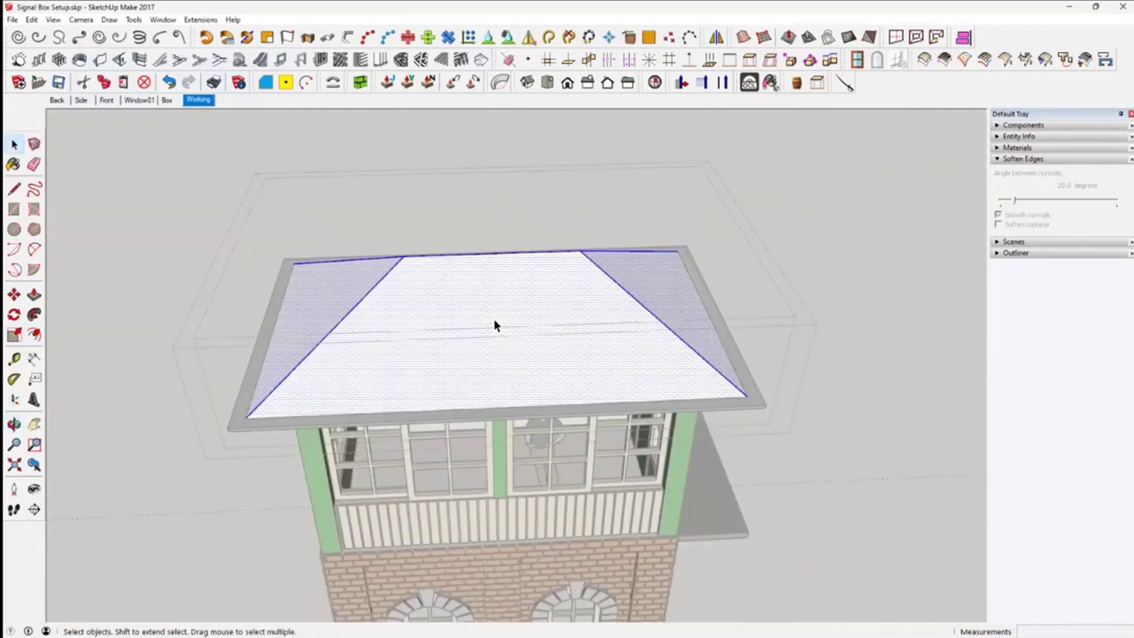
{"action": "middle_click_drag", "start_coordinate": [582, 456], "coordinate": [111, 100]}
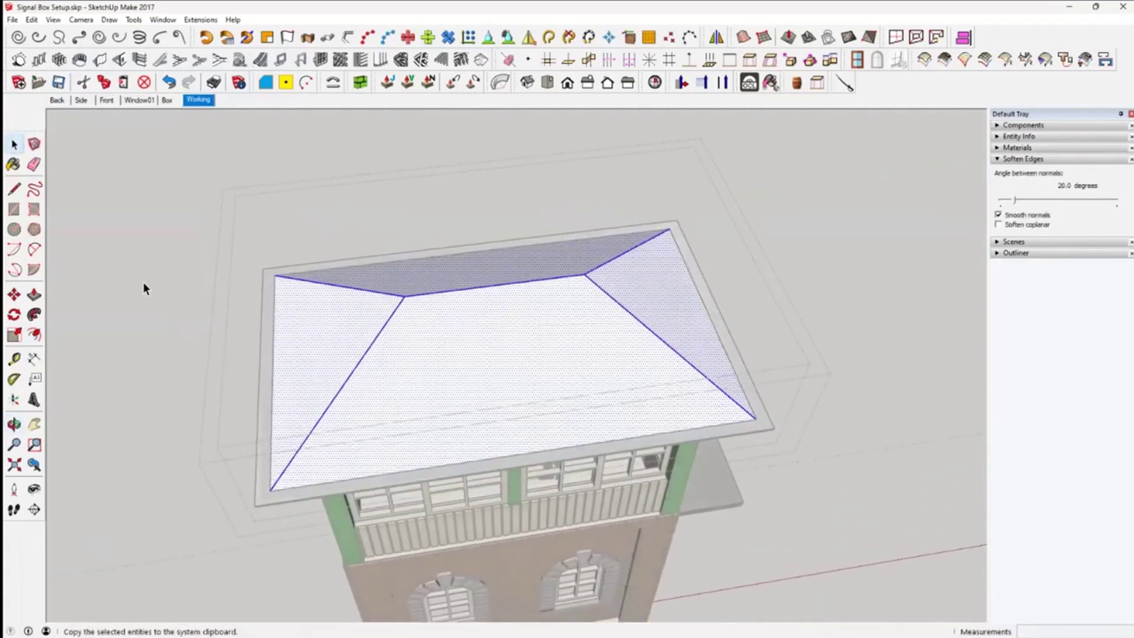
{"action": "left_click", "coordinate": [129, 352]}
{"action": "left_click", "coordinate": [130, 353]}
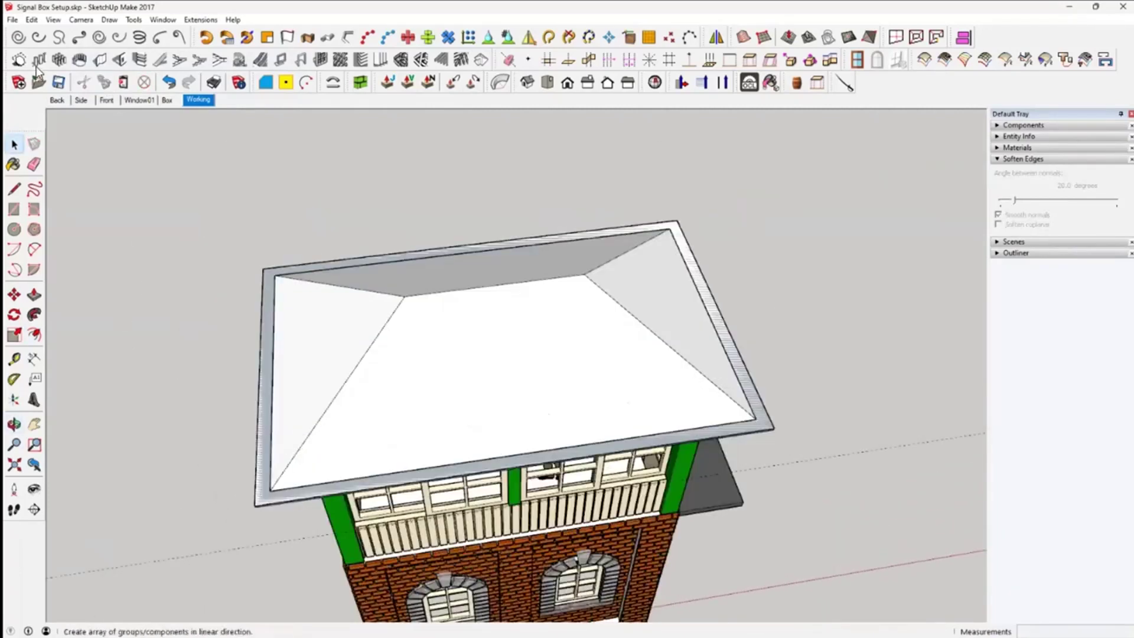
{"action": "left_click", "coordinate": [32, 20]}
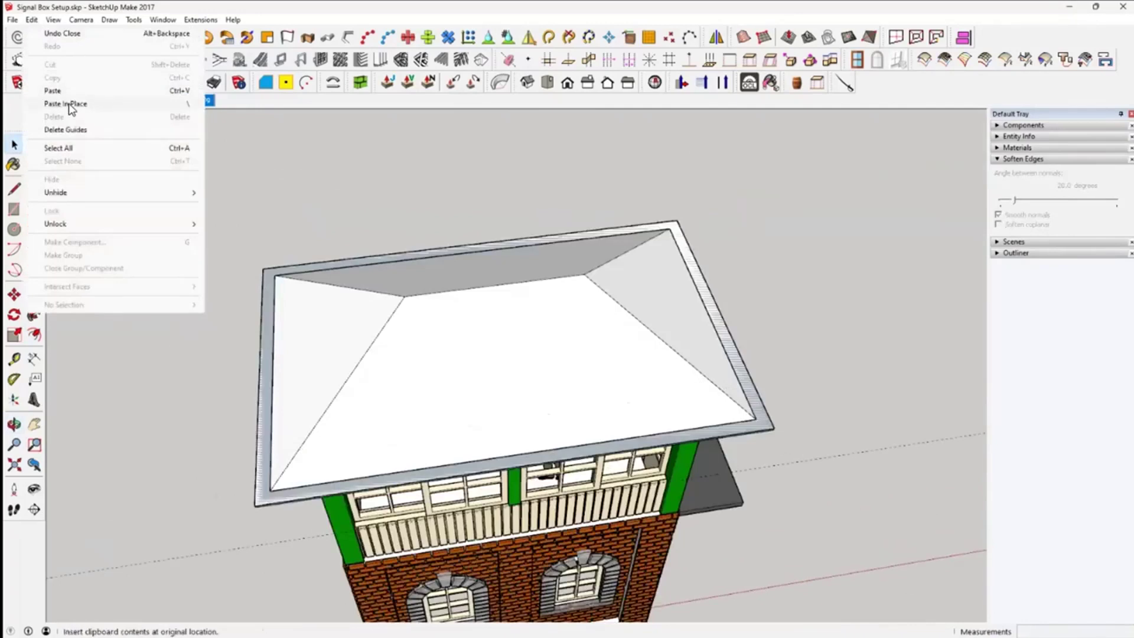
{"action": "left_click", "coordinate": [65, 103]}
{"action": "middle_click_drag", "start_coordinate": [714, 385], "coordinate": [728, 350]}
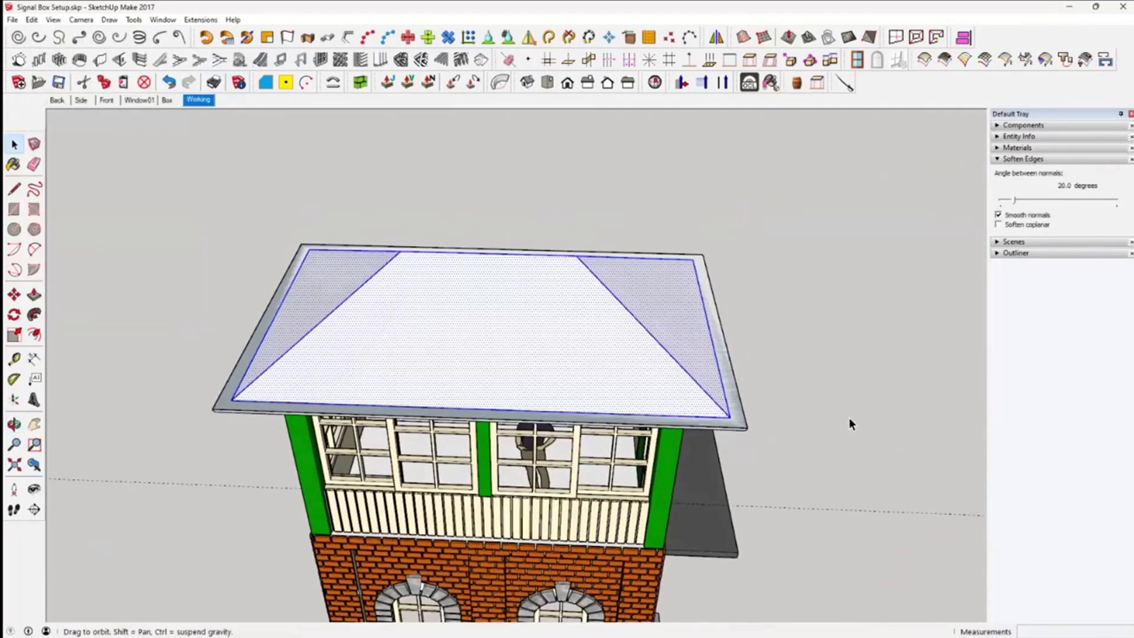
Tile the front long roof slope along its eave edge using the Oob preset 001 Roof Tiles Half Offset .05
{"action": "left_click", "coordinate": [678, 283]}
{"action": "middle_click_drag", "start_coordinate": [722, 471], "coordinate": [739, 564]}
{"action": "left_click", "coordinate": [535, 282]}
{"action": "left_click", "coordinate": [283, 363]}
{"action": "left_click", "coordinate": [515, 451]}
{"action": "middle_click_drag", "start_coordinate": [663, 449], "coordinate": [564, 438]}
{"action": "left_click", "coordinate": [564, 433]}
{"action": "left_click", "coordinate": [526, 367]}
{"action": "left_click", "coordinate": [497, 435], "text": "shift"}
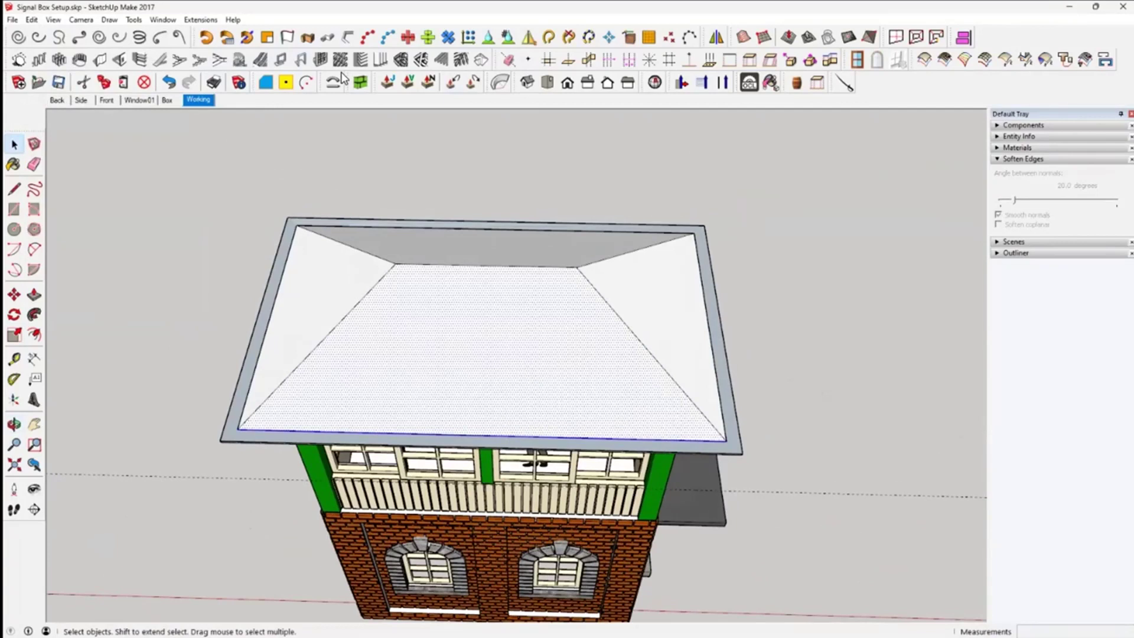
{"action": "left_click", "coordinate": [360, 82]}
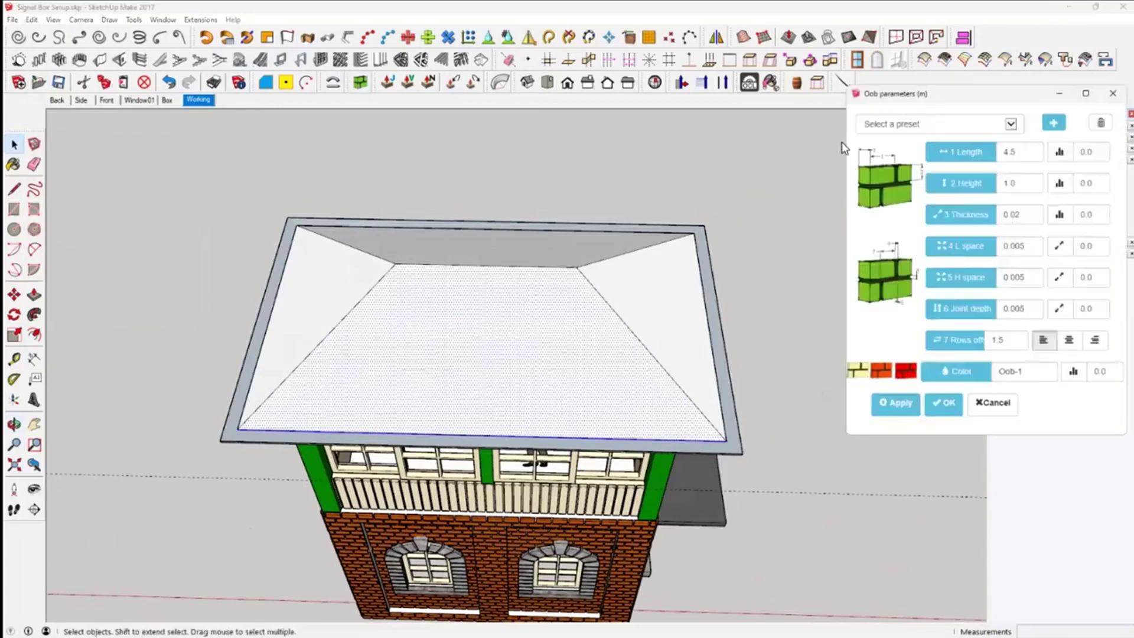
{"action": "left_click", "coordinate": [1011, 124]}
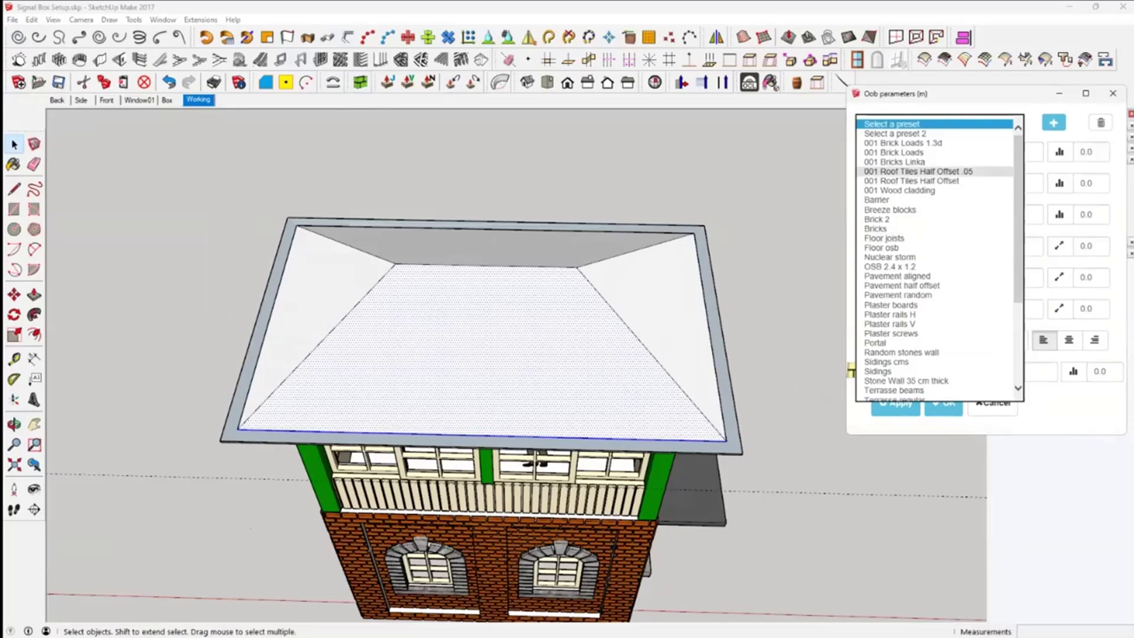
{"action": "left_click", "coordinate": [918, 171]}
Apply the same roof tile preset to the remaining hip roof slopes, each with its own eave edge selected
{"action": "middle_click_drag", "start_coordinate": [684, 417], "coordinate": [541, 426]}
{"action": "left_click", "coordinate": [541, 427]}
{"action": "left_click", "coordinate": [896, 402]}
{"action": "middle_click_drag", "start_coordinate": [671, 356], "coordinate": [547, 413]}
{"action": "left_click", "coordinate": [546, 413]}
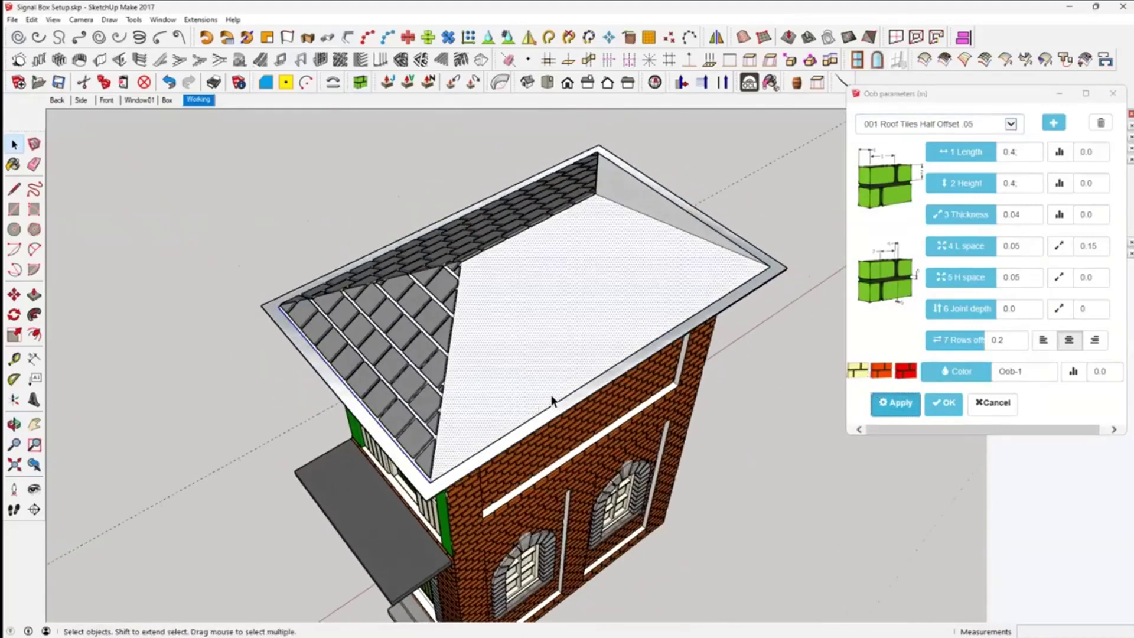
{"action": "scroll", "coordinate": [550, 381], "scroll_direction": "up", "scroll_amount": 2}
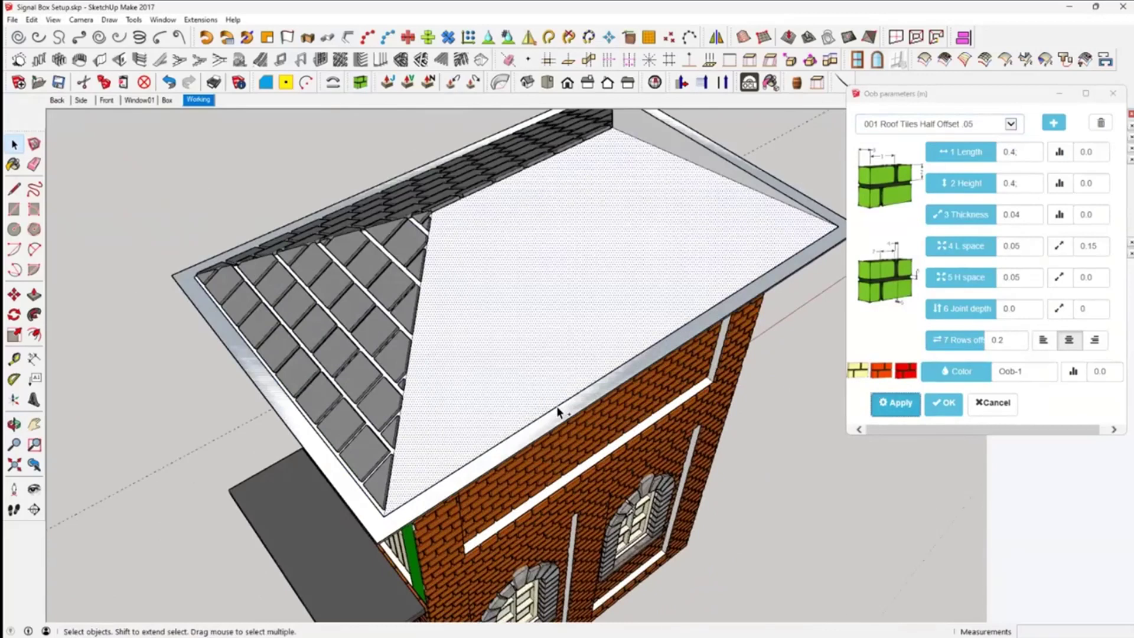
{"action": "left_click", "coordinate": [895, 403]}
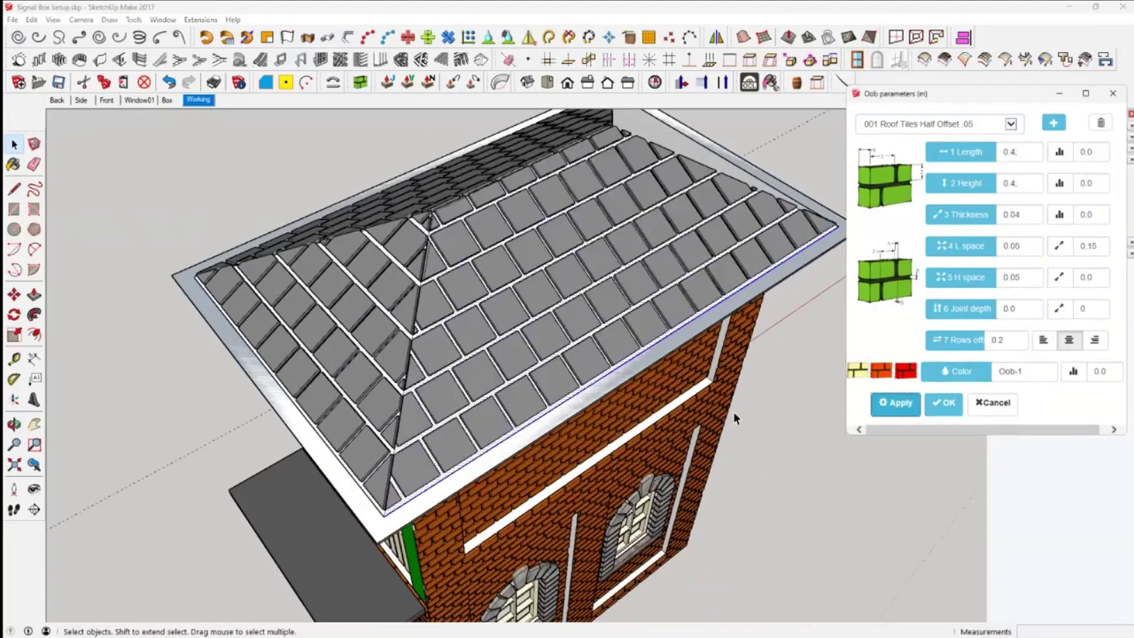
{"action": "middle_click_drag", "start_coordinate": [733, 412], "coordinate": [756, 466]}
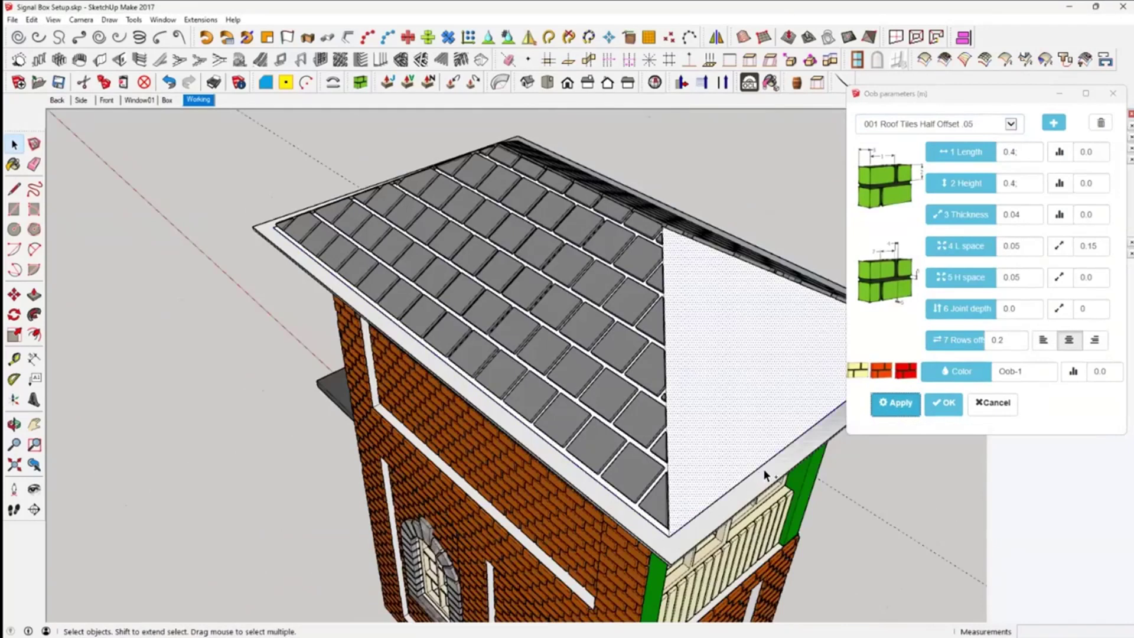
{"action": "left_click", "coordinate": [896, 415]}
Examine the tiles on all roof slopes, especially along the hips, eaves and gutter corners
{"action": "scroll", "coordinate": [603, 396], "scroll_direction": "down", "scroll_amount": 3}
{"action": "middle_click_drag", "start_coordinate": [603, 396], "coordinate": [362, 480]}
{"action": "middle_click_drag", "start_coordinate": [899, 451], "coordinate": [567, 399]}
{"action": "scroll", "coordinate": [564, 397], "scroll_direction": "up", "scroll_amount": 2}
{"action": "scroll", "coordinate": [566, 401], "scroll_direction": "up", "scroll_amount": 5}
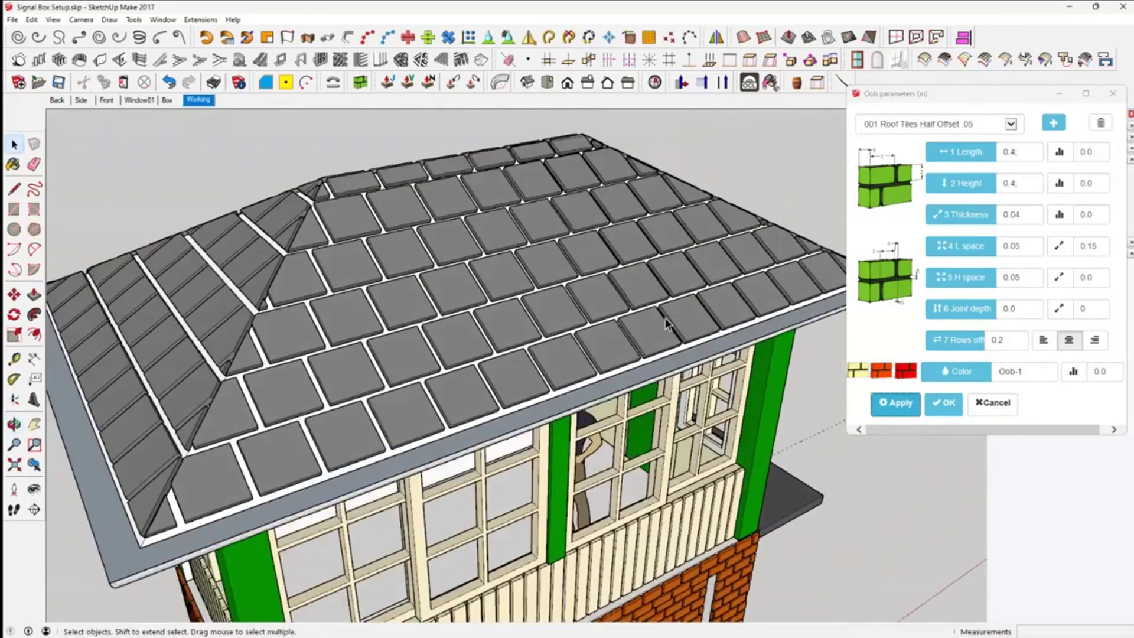
{"action": "scroll", "coordinate": [666, 324], "scroll_direction": "down", "scroll_amount": 5}
{"action": "middle_click_drag", "start_coordinate": [666, 323], "coordinate": [677, 301]}
{"action": "scroll", "coordinate": [683, 293], "scroll_direction": "up", "scroll_amount": 5}
{"action": "scroll", "coordinate": [685, 295], "scroll_direction": "up", "scroll_amount": 5}
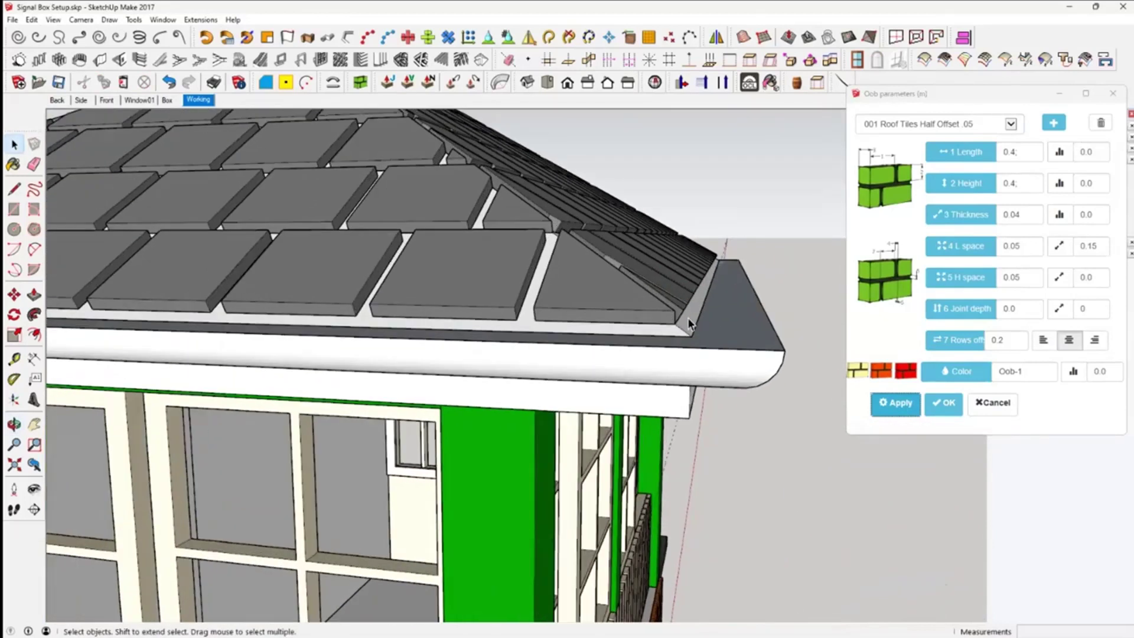
{"action": "middle_click_drag", "start_coordinate": [721, 343], "coordinate": [637, 402]}
{"action": "scroll", "coordinate": [697, 349], "scroll_direction": "down", "scroll_amount": 3}
{"action": "scroll", "coordinate": [717, 387], "scroll_direction": "up", "scroll_amount": 3}
{"action": "scroll", "coordinate": [720, 389], "scroll_direction": "down", "scroll_amount": 3}
{"action": "scroll", "coordinate": [772, 317], "scroll_direction": "up", "scroll_amount": 3}
{"action": "scroll", "coordinate": [771, 311], "scroll_direction": "down", "scroll_amount": 3}
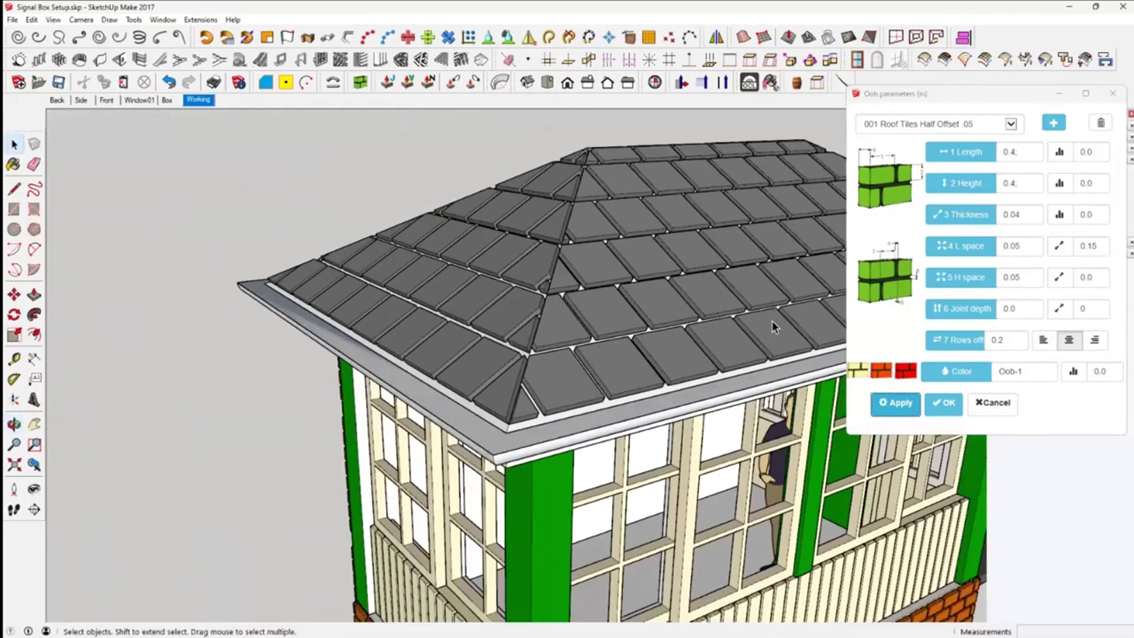
{"action": "middle_click_drag", "start_coordinate": [764, 325], "coordinate": [581, 296]}
{"action": "middle_click_drag", "start_coordinate": [479, 254], "coordinate": [743, 414]}
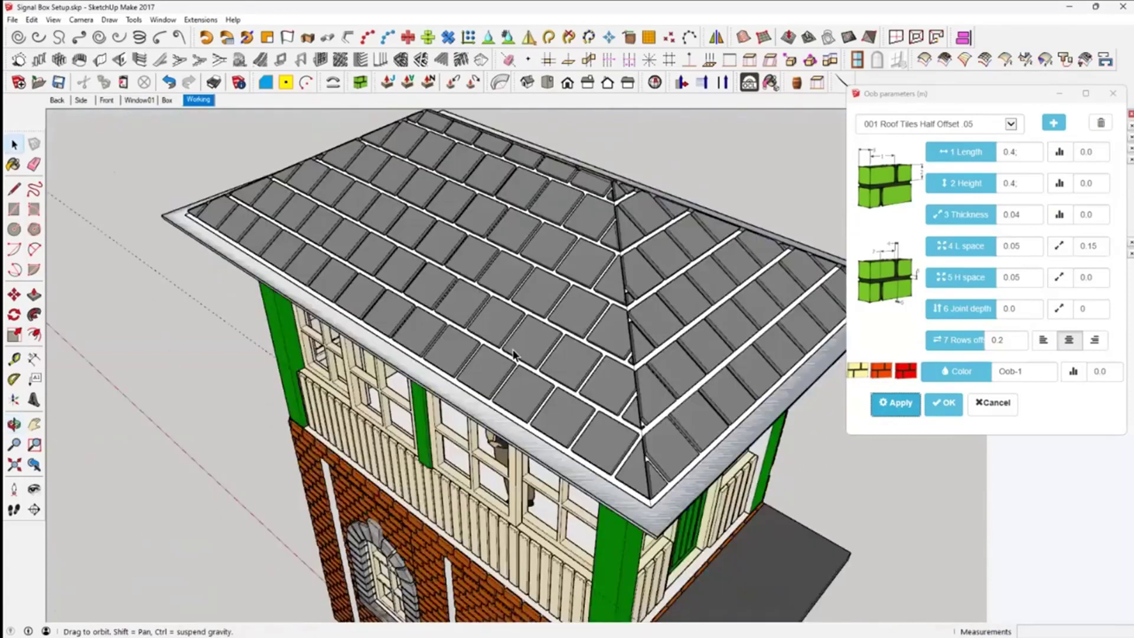
{"action": "middle_click_drag", "start_coordinate": [516, 343], "coordinate": [692, 385]}
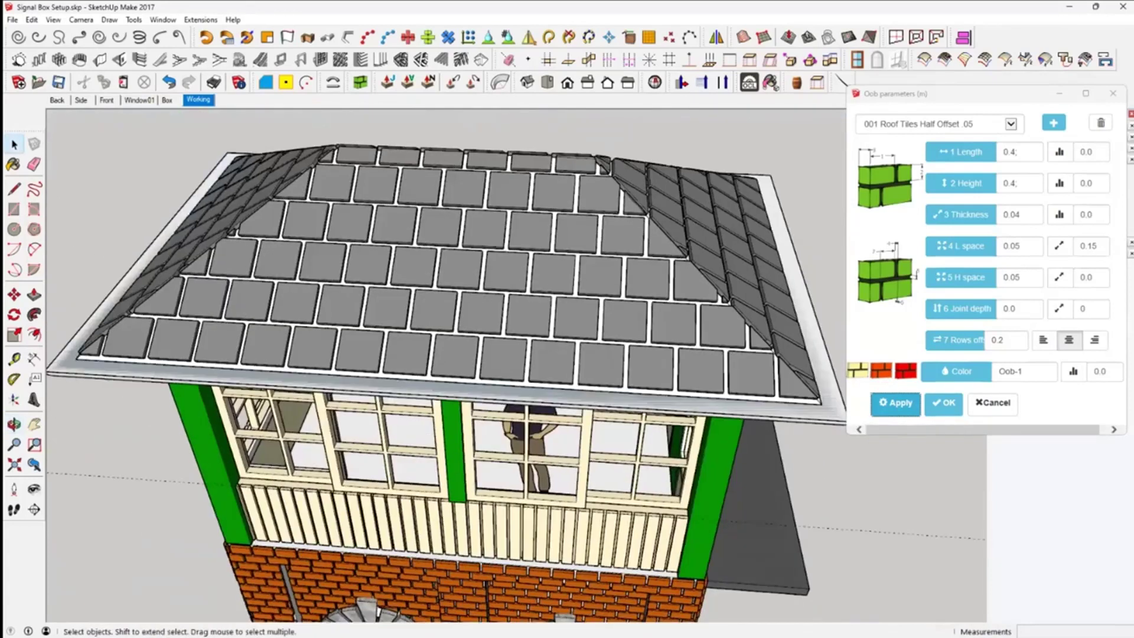
{"action": "scroll", "coordinate": [688, 384], "scroll_direction": "down", "scroll_amount": 4}
Accept the tile settings and combine the tiles of all four slopes into one group
{"action": "left_click", "coordinate": [943, 404]}
{"action": "middle_click_drag", "start_coordinate": [845, 388], "coordinate": [836, 373]}
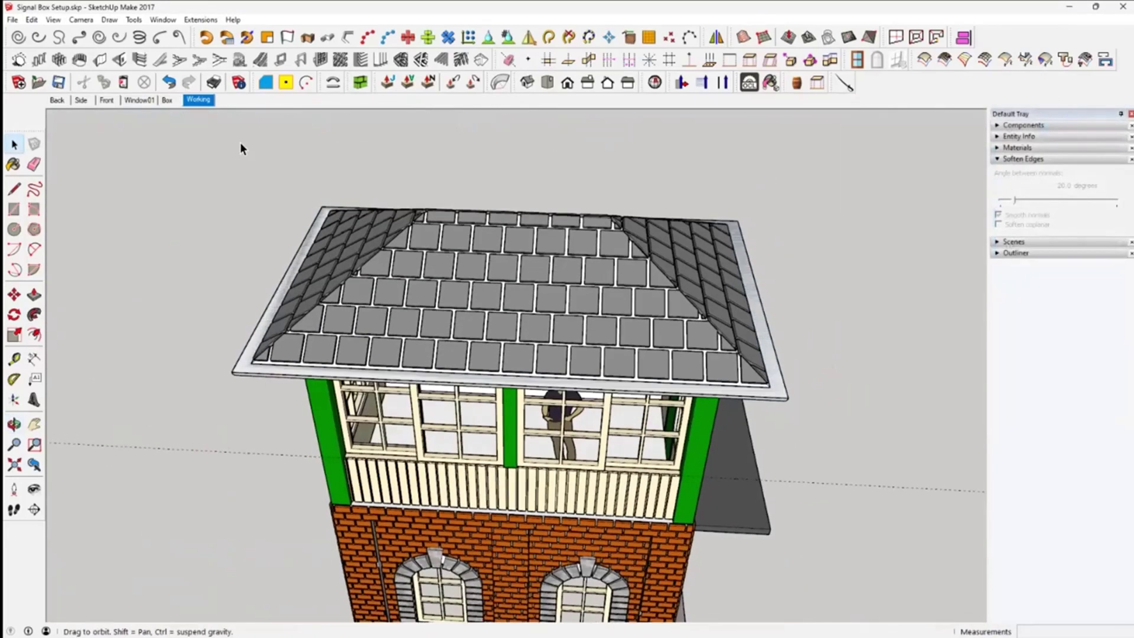
{"action": "scroll", "coordinate": [277, 162], "scroll_direction": "down", "scroll_amount": 3}
{"action": "middle_click_drag", "start_coordinate": [481, 245], "coordinate": [416, 275]}
{"action": "key", "text": "space"}
{"action": "left_click", "coordinate": [482, 282]}
{"action": "middle_click_drag", "start_coordinate": [510, 379], "coordinate": [443, 239]}
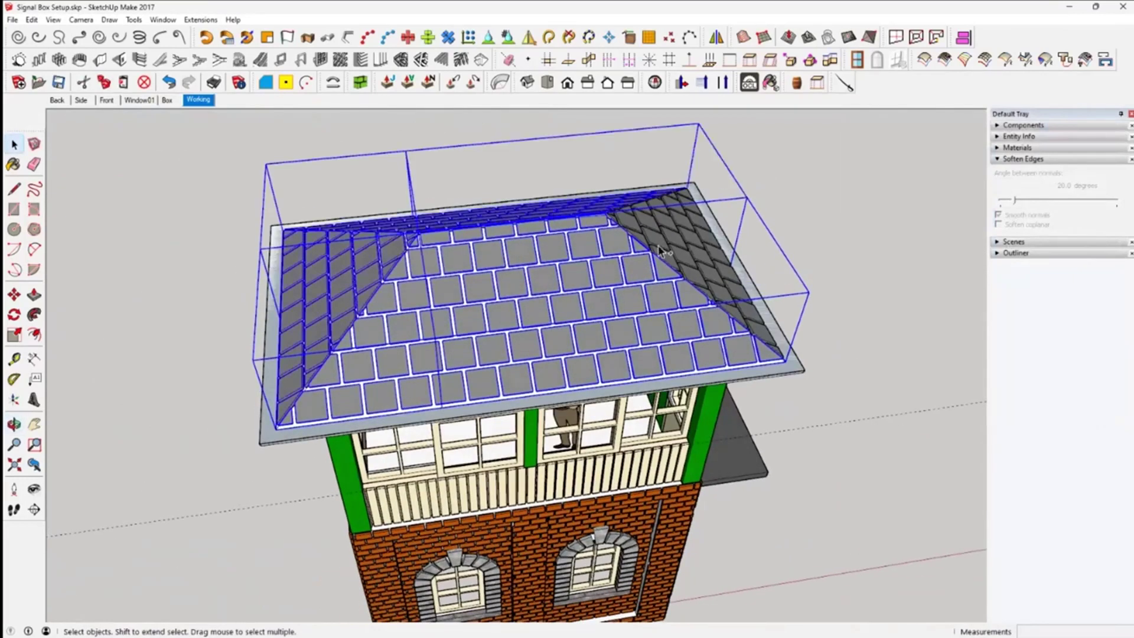
{"action": "right_click", "coordinate": [356, 283]}
{"action": "left_click", "coordinate": [397, 320]}
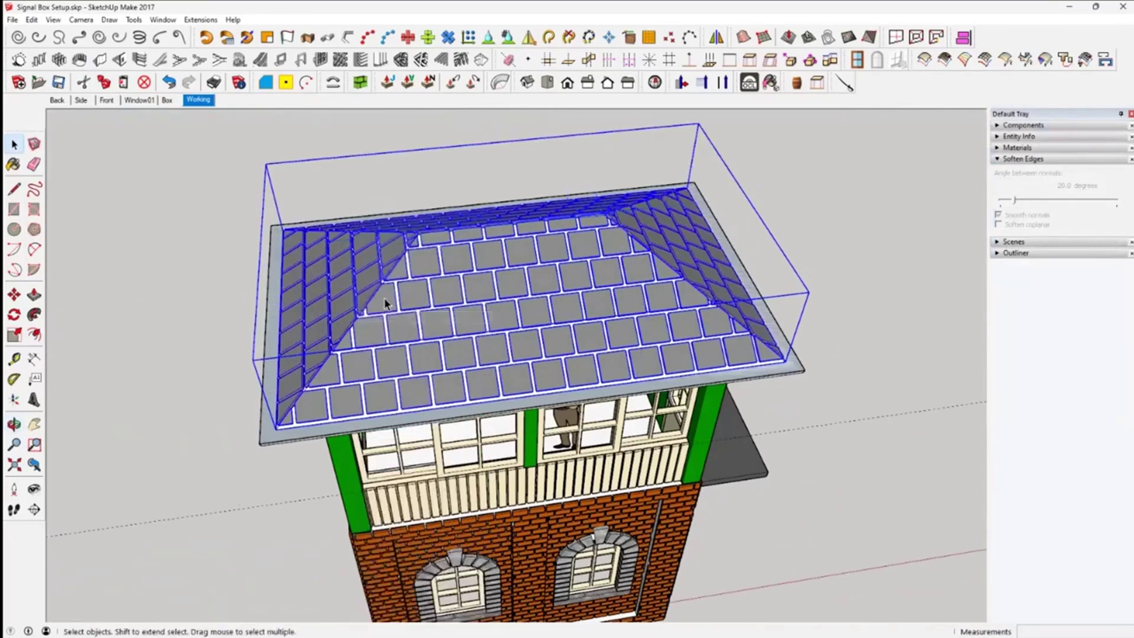
Cut the tile group, paste it in place inside the hip roof group and close that group
{"action": "left_click", "coordinate": [92, 86]}
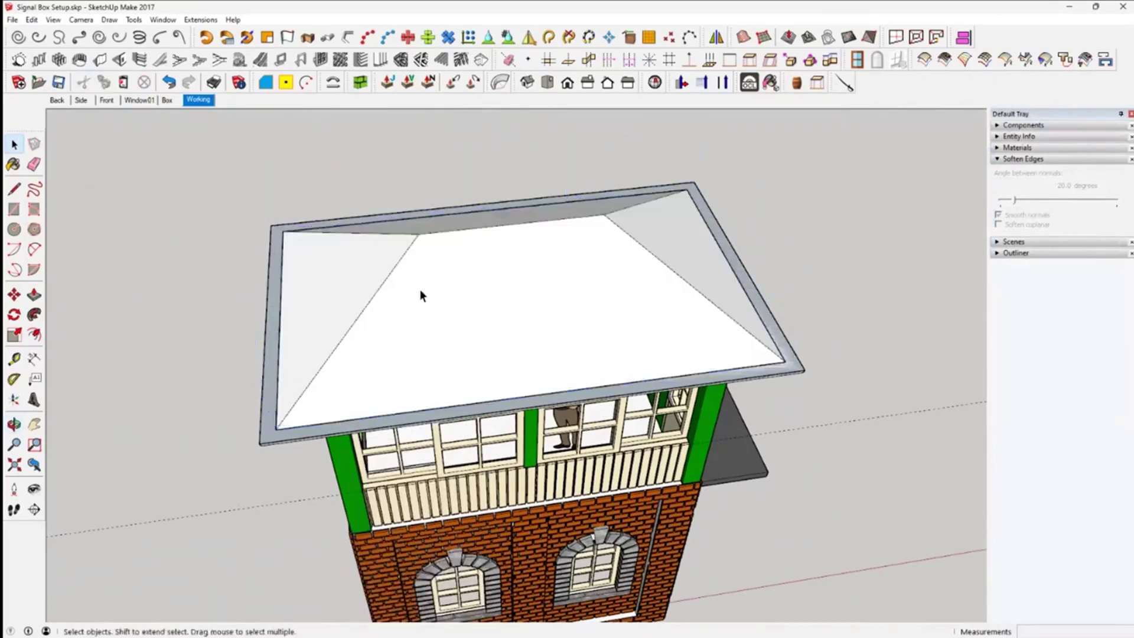
{"action": "double_click", "coordinate": [468, 322]}
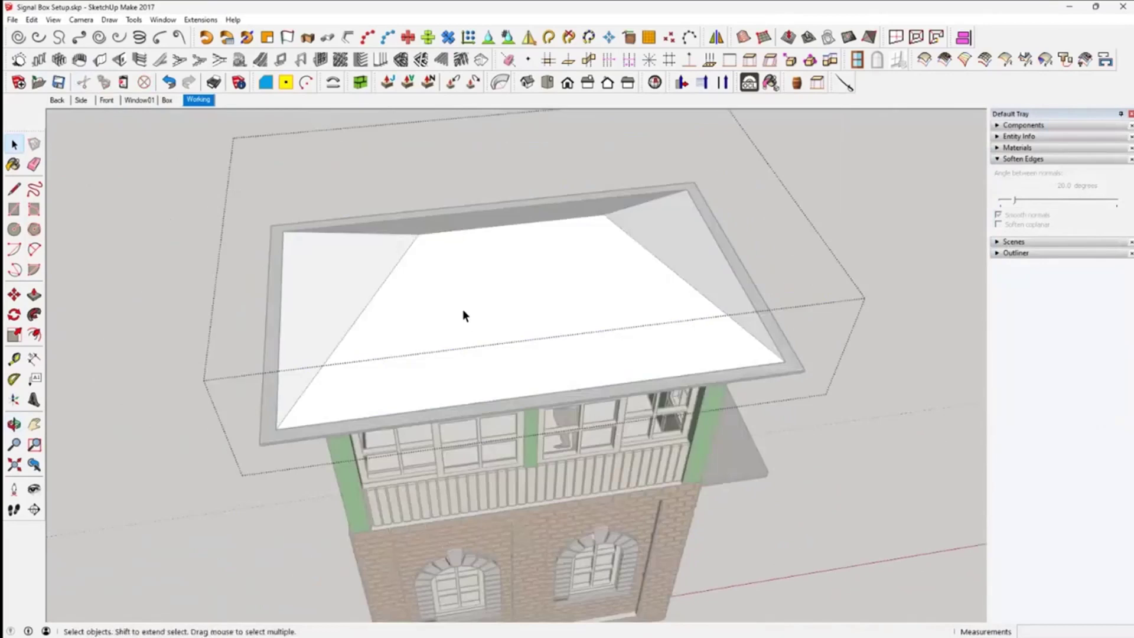
{"action": "left_click", "coordinate": [31, 20]}
{"action": "left_click", "coordinate": [66, 104]}
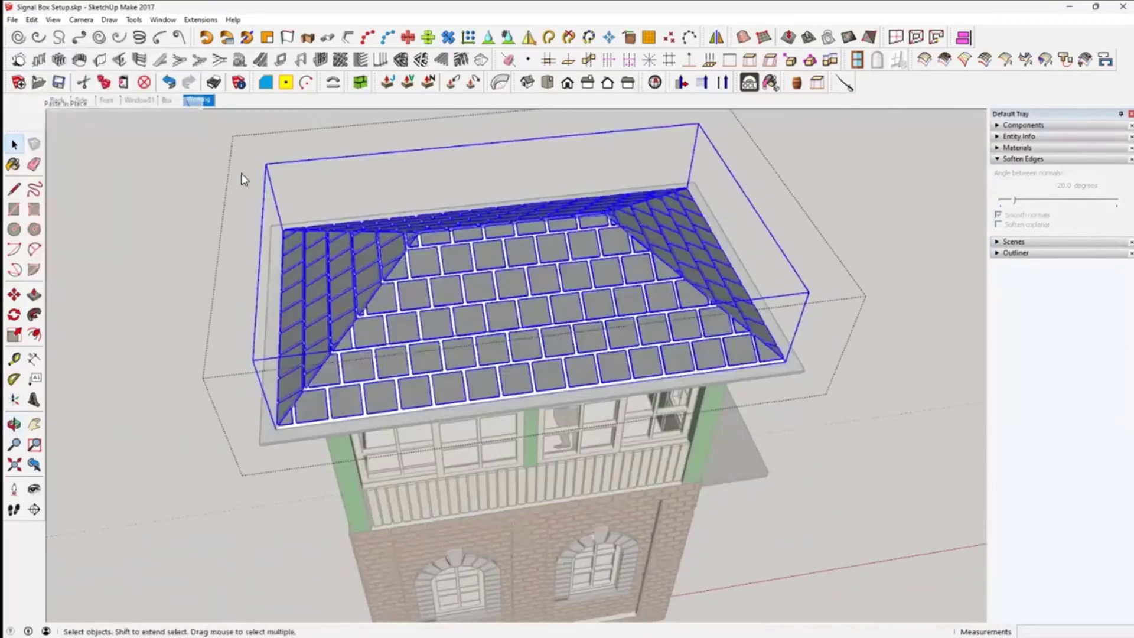
{"action": "left_click", "coordinate": [810, 452]}
Flip the tiled hip roof group along its blue axis to expose the underside
{"action": "middle_click_drag", "start_coordinate": [745, 354], "coordinate": [781, 345]}
{"action": "left_click", "coordinate": [782, 337]}
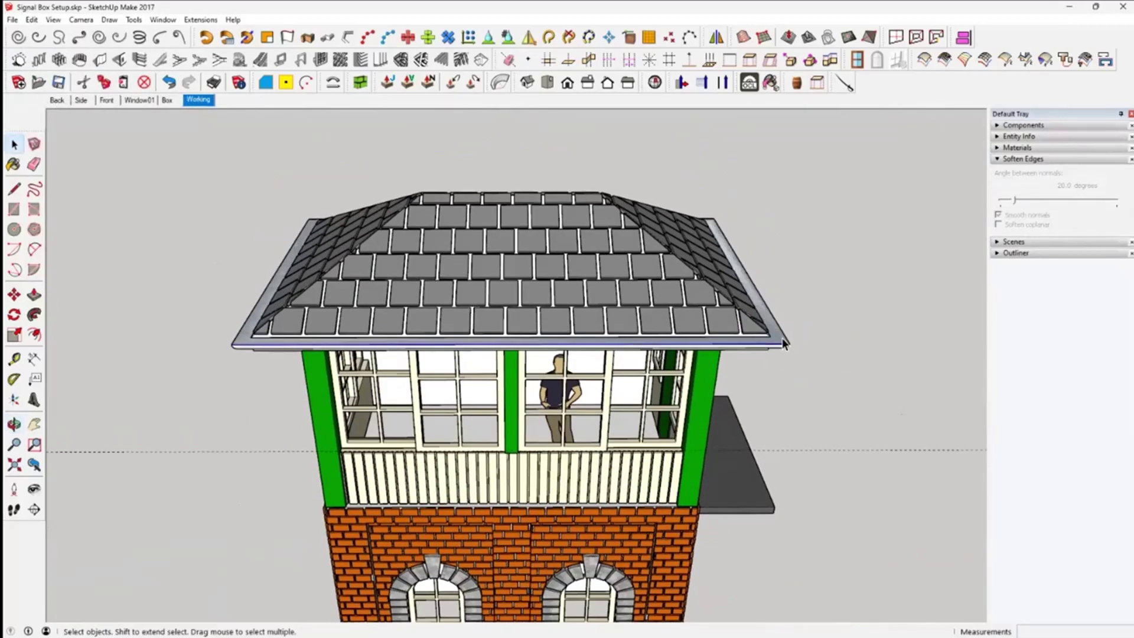
{"action": "left_click", "coordinate": [784, 340]}
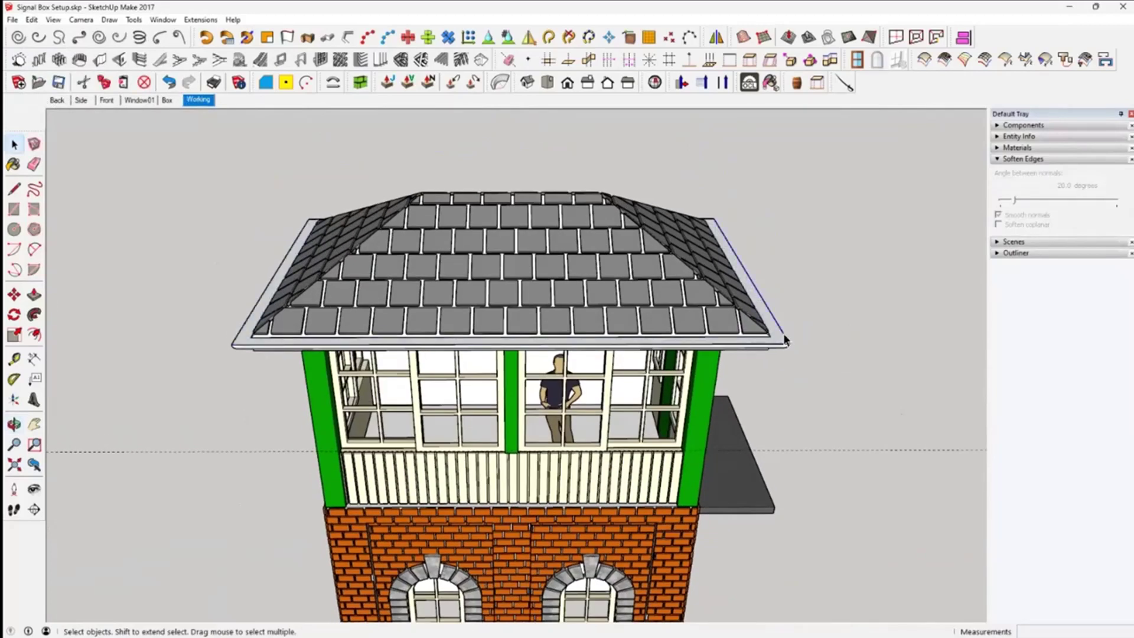
{"action": "left_click", "coordinate": [781, 344]}
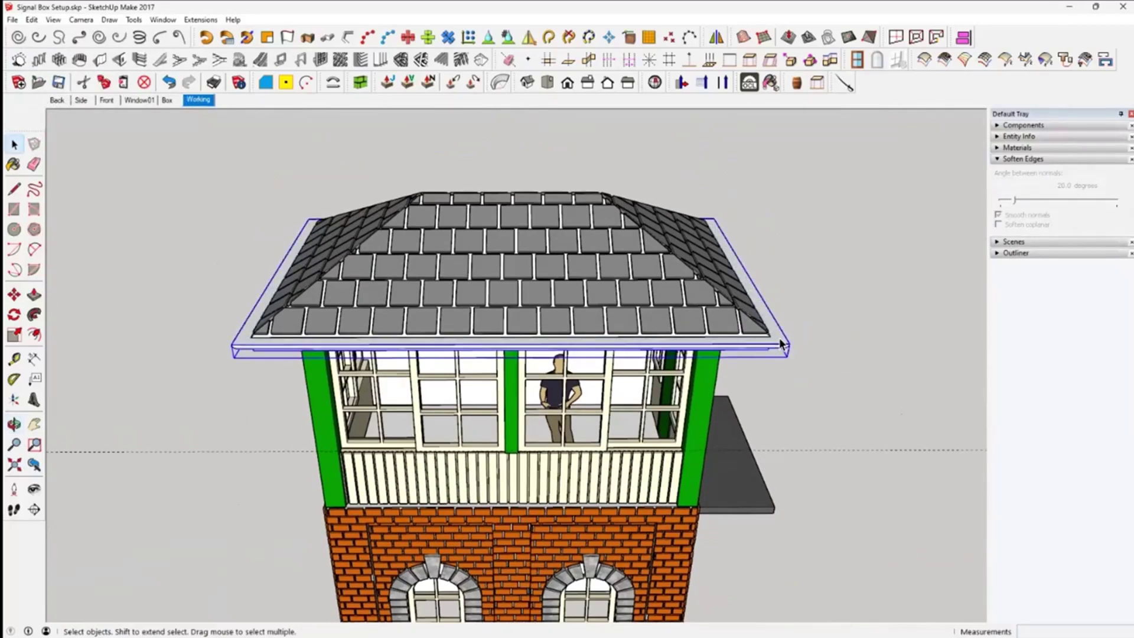
{"action": "left_click", "coordinate": [709, 315]}
{"action": "middle_click_drag", "start_coordinate": [734, 319], "coordinate": [591, 239]}
{"action": "right_click", "coordinate": [525, 242]}
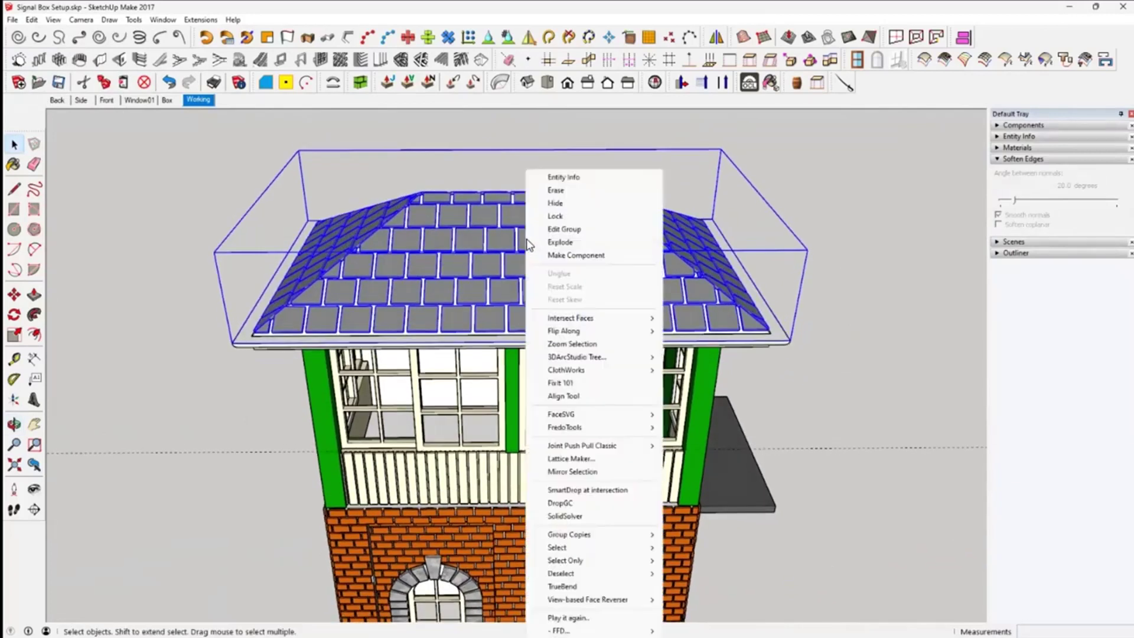
{"action": "mouse_move", "coordinate": [568, 334]}
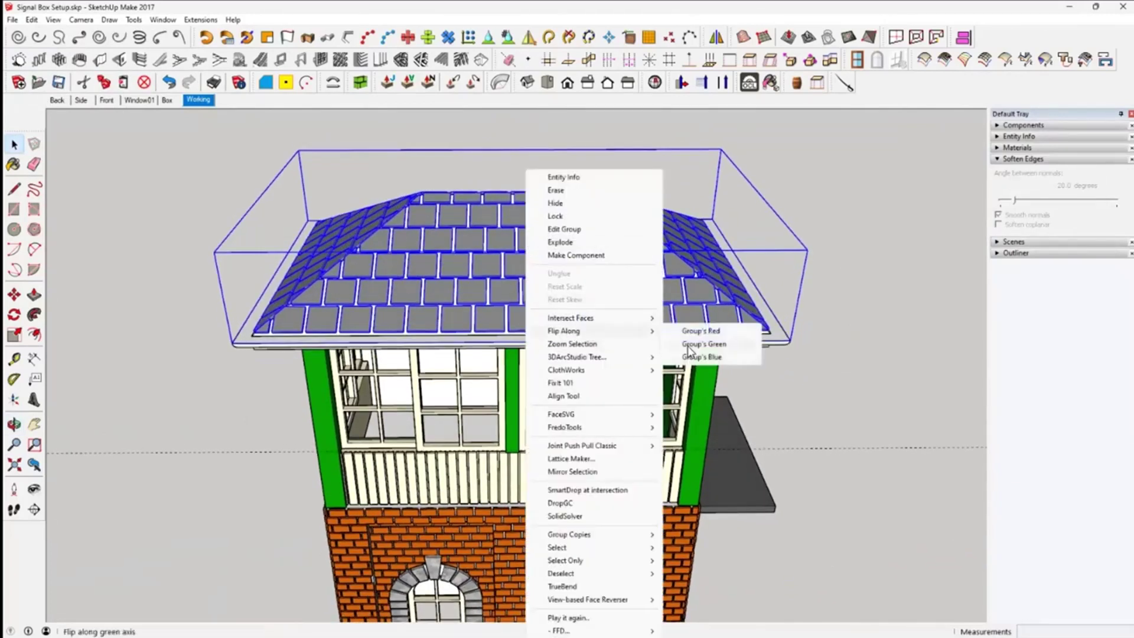
{"action": "left_click", "coordinate": [725, 365]}
{"action": "middle_click_drag", "start_coordinate": [726, 365], "coordinate": [526, 207]}
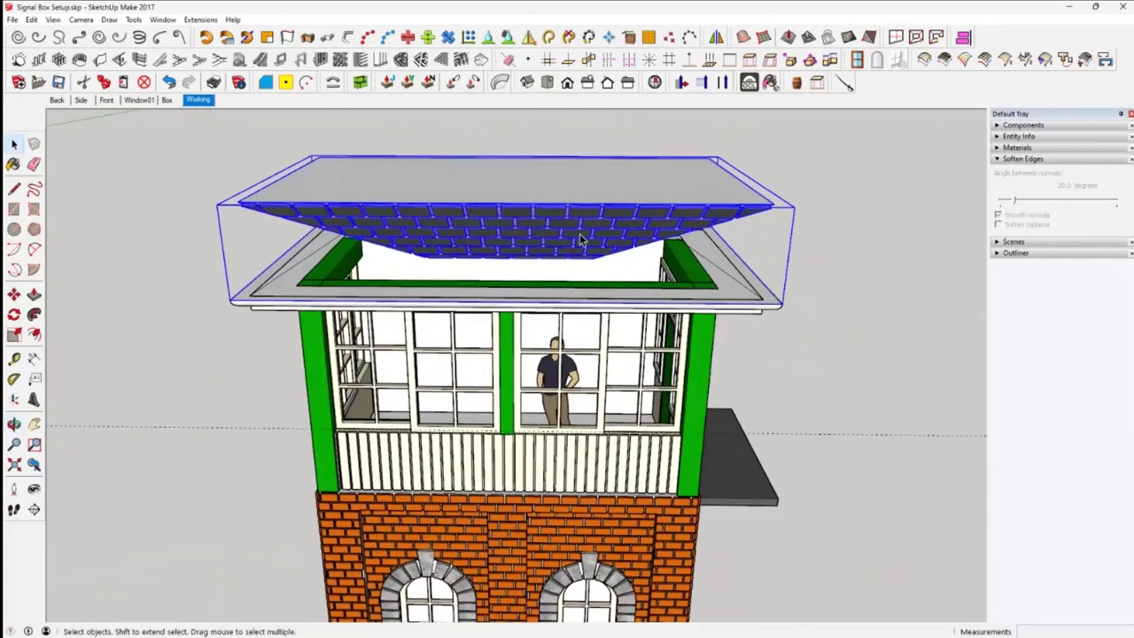
{"action": "mouse_move", "coordinate": [661, 251]}
{"action": "middle_mouse_down"}
{"action": "mouse_move", "coordinate": [670, 171]}
{"action": "mouse_move", "coordinate": [664, 254]}
{"action": "middle_mouse_up"}
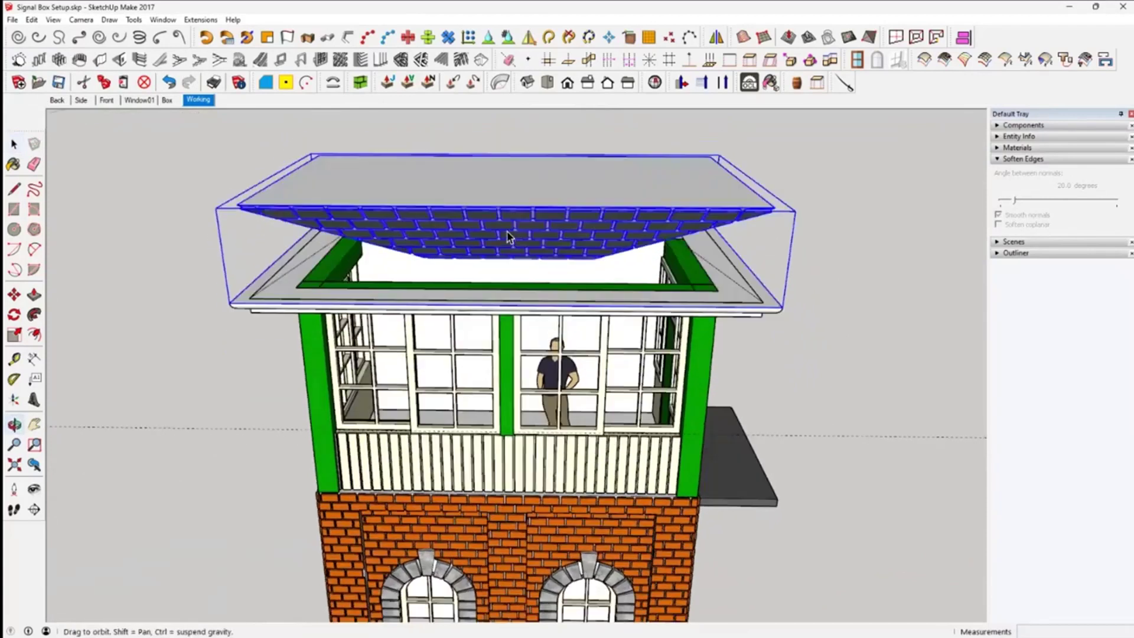
Delete the stray diagonal edges running from the gutter corners up to the flipped roof
{"action": "left_click", "coordinate": [747, 289]}
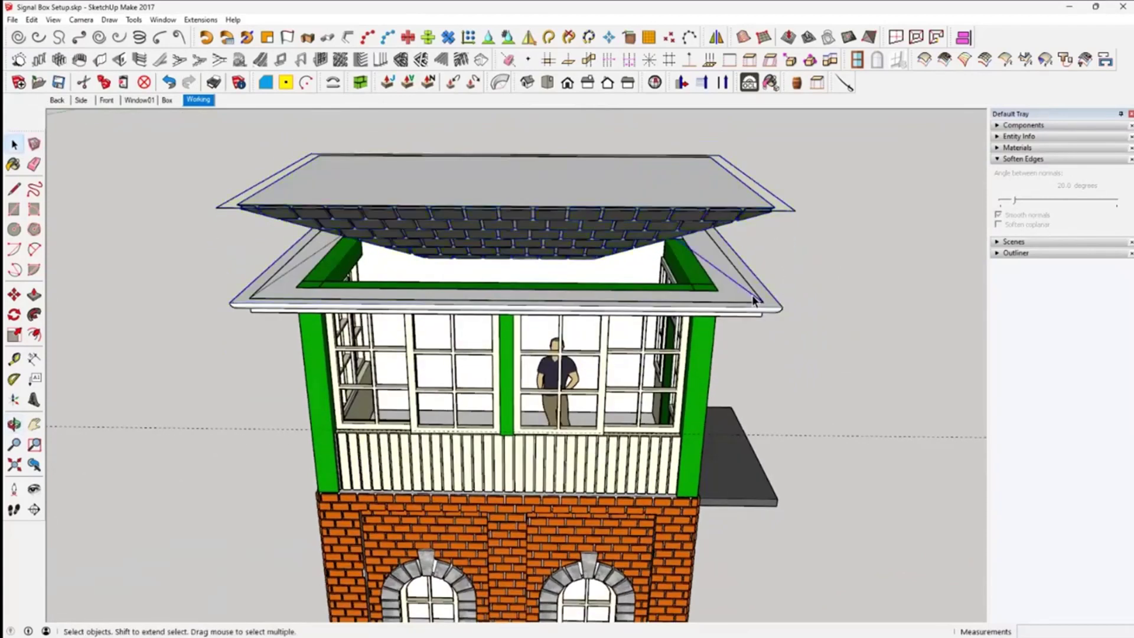
{"action": "middle_click_drag", "start_coordinate": [765, 310], "coordinate": [635, 283]}
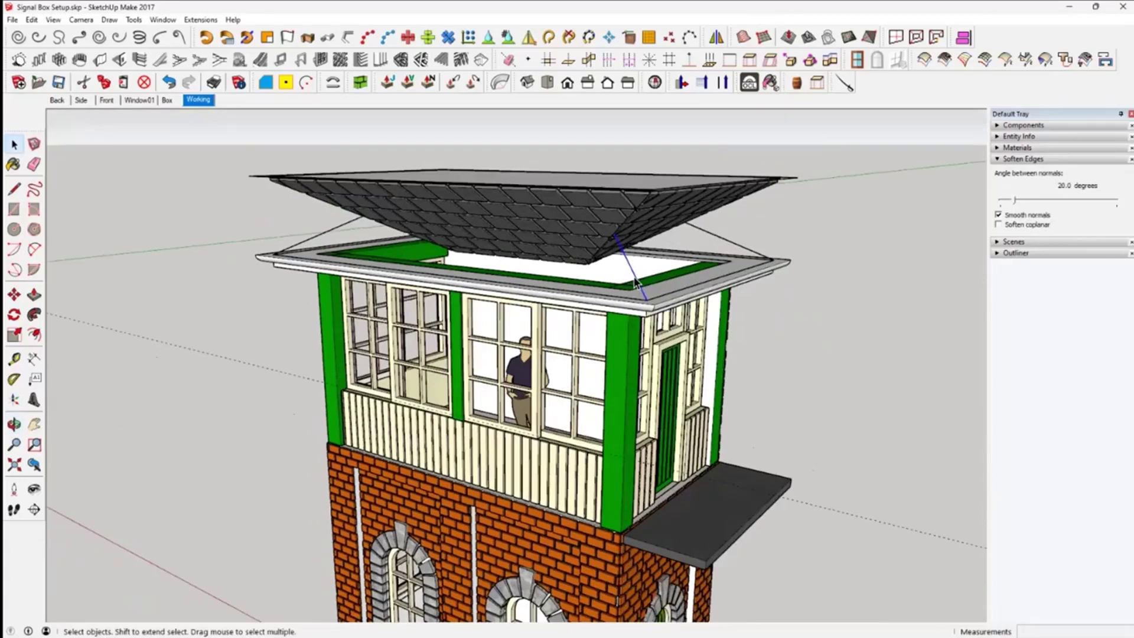
{"action": "middle_click_drag", "start_coordinate": [572, 314], "coordinate": [298, 244]}
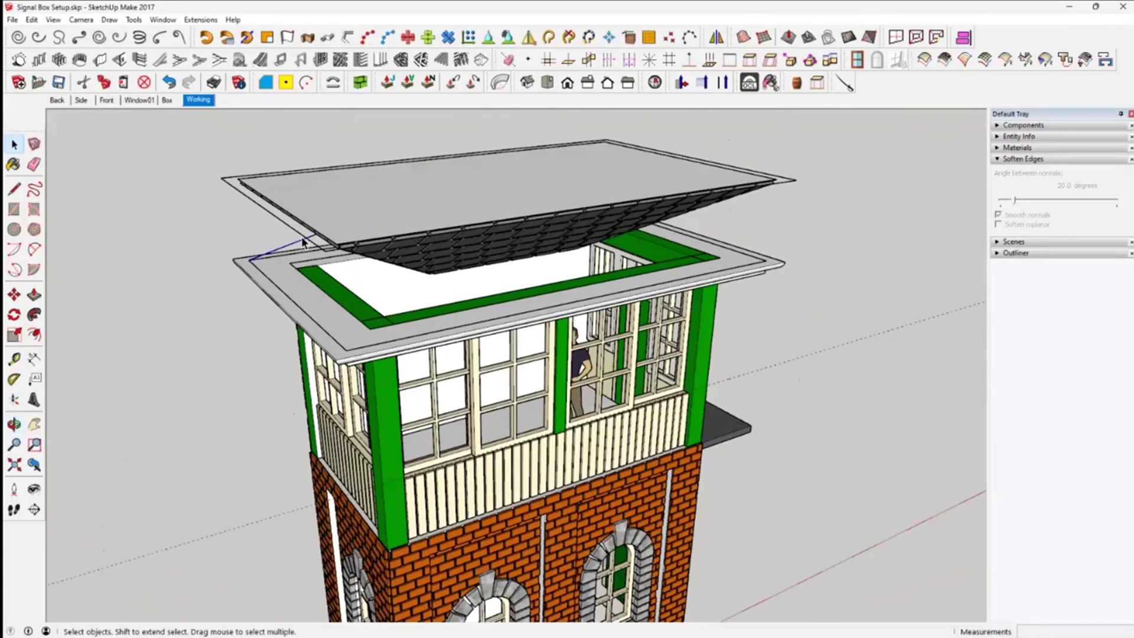
{"action": "double_click", "coordinate": [302, 241]}
{"action": "key", "text": "Delete"}
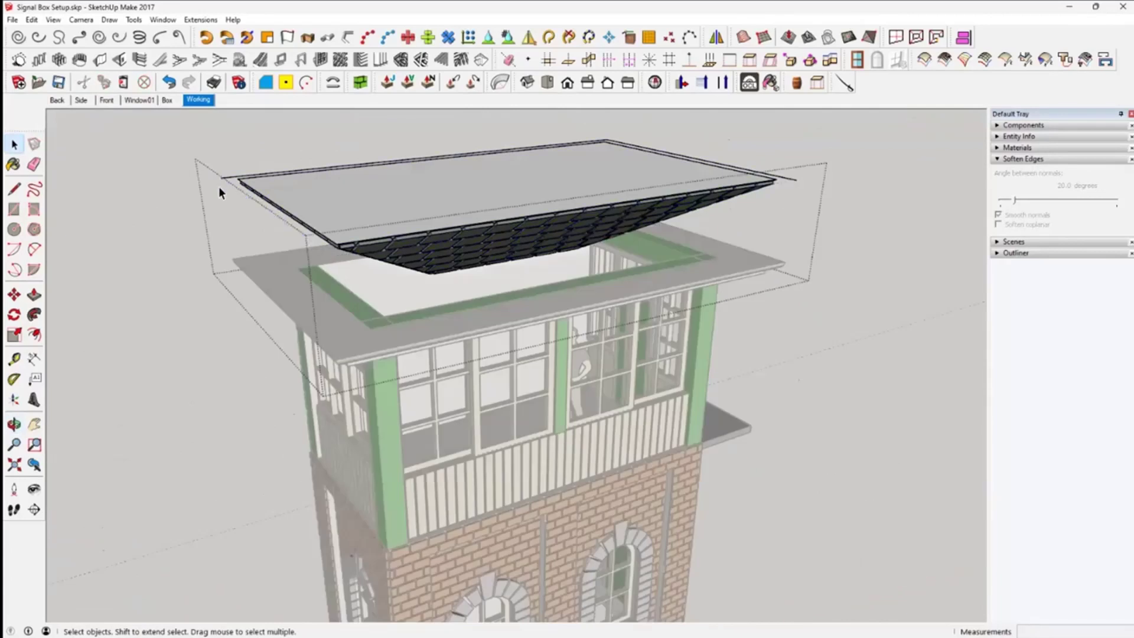
Delete the leftover outer outline edges around the flipped roof's base and close the roof group
{"action": "left_click", "coordinate": [230, 183]}
{"action": "key", "text": "Delete"}
{"action": "middle_click_drag", "start_coordinate": [859, 221], "coordinate": [755, 176]}
{"action": "left_click", "coordinate": [755, 176]}
{"action": "key", "text": "Delete"}
{"action": "left_click", "coordinate": [841, 324]}
Flip the tiled roof group along its blue axis again to set it upright on the gutter
{"action": "middle_click_drag", "start_coordinate": [806, 195], "coordinate": [846, 296]}
{"action": "left_click", "coordinate": [716, 269]}
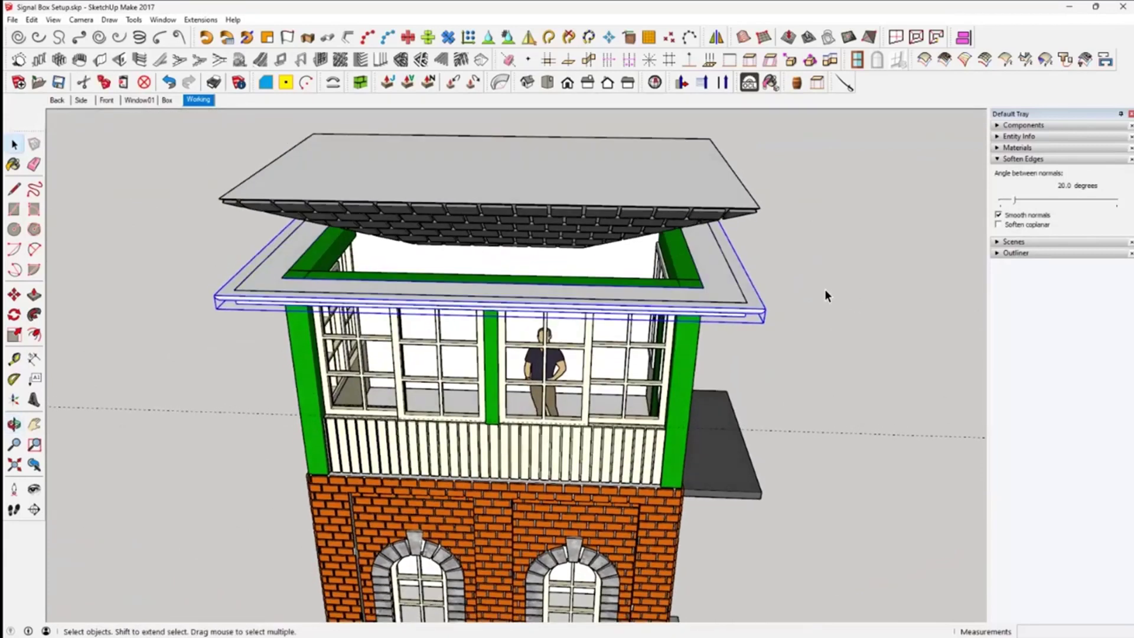
{"action": "left_click", "coordinate": [544, 179]}
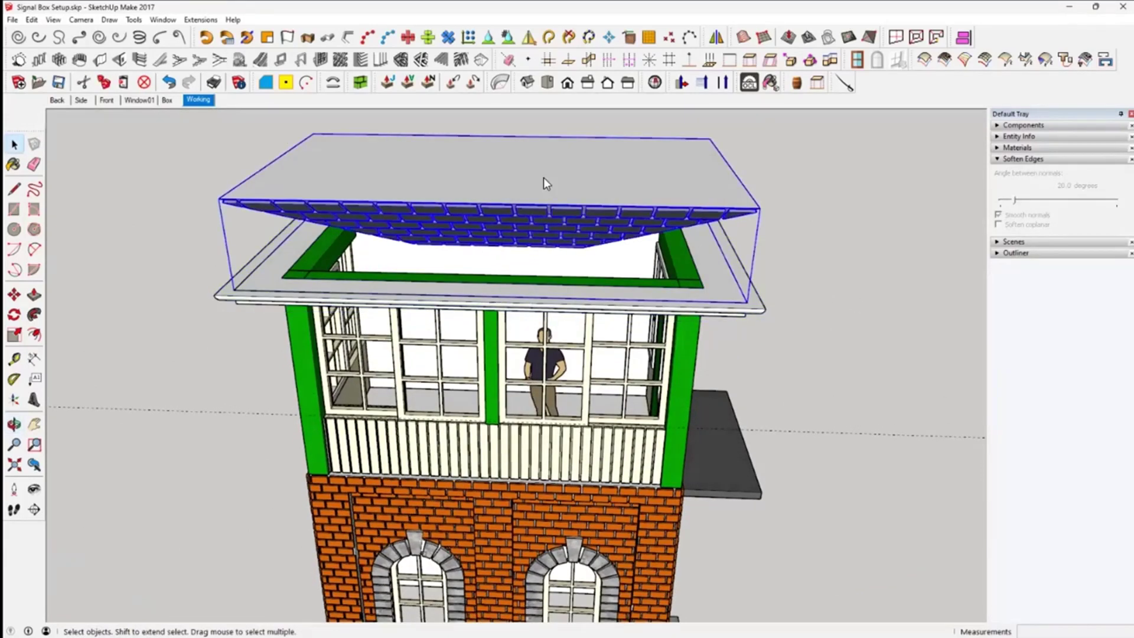
{"action": "right_click", "coordinate": [543, 178]}
{"action": "mouse_move", "coordinate": [589, 330]}
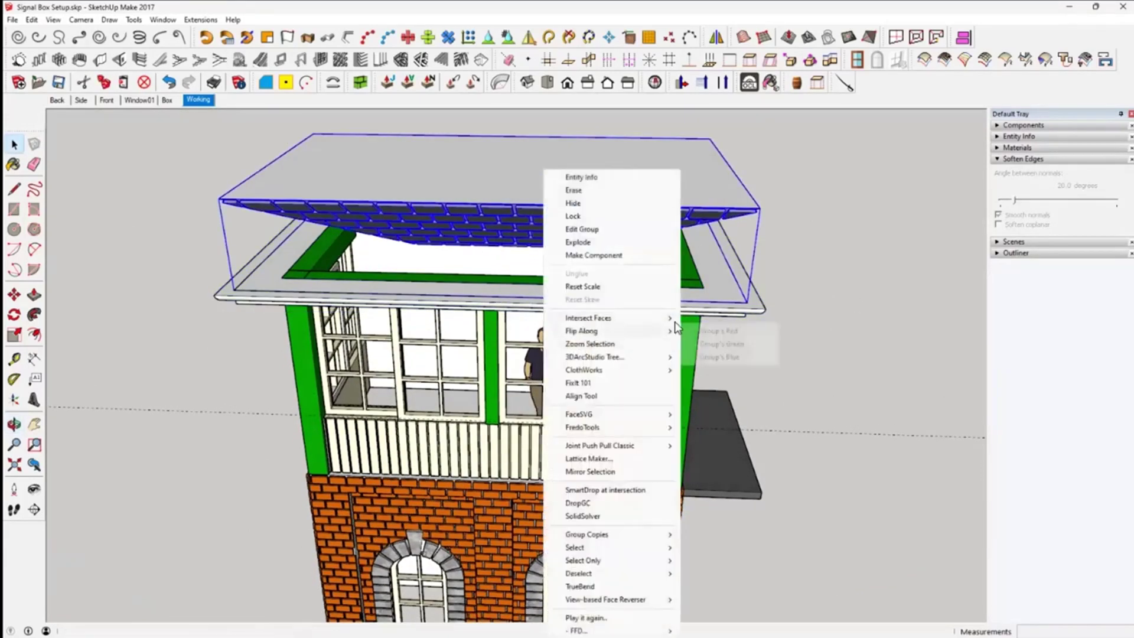
{"action": "left_click", "coordinate": [722, 356]}
{"action": "middle_click_drag", "start_coordinate": [471, 335], "coordinate": [561, 414]}
{"action": "scroll", "coordinate": [495, 431], "scroll_direction": "down", "scroll_amount": 5}
Export the selected tiled roof group as an STL to the Downloads folder, replacing Test 01.stl
{"action": "left_click", "coordinate": [12, 19]}
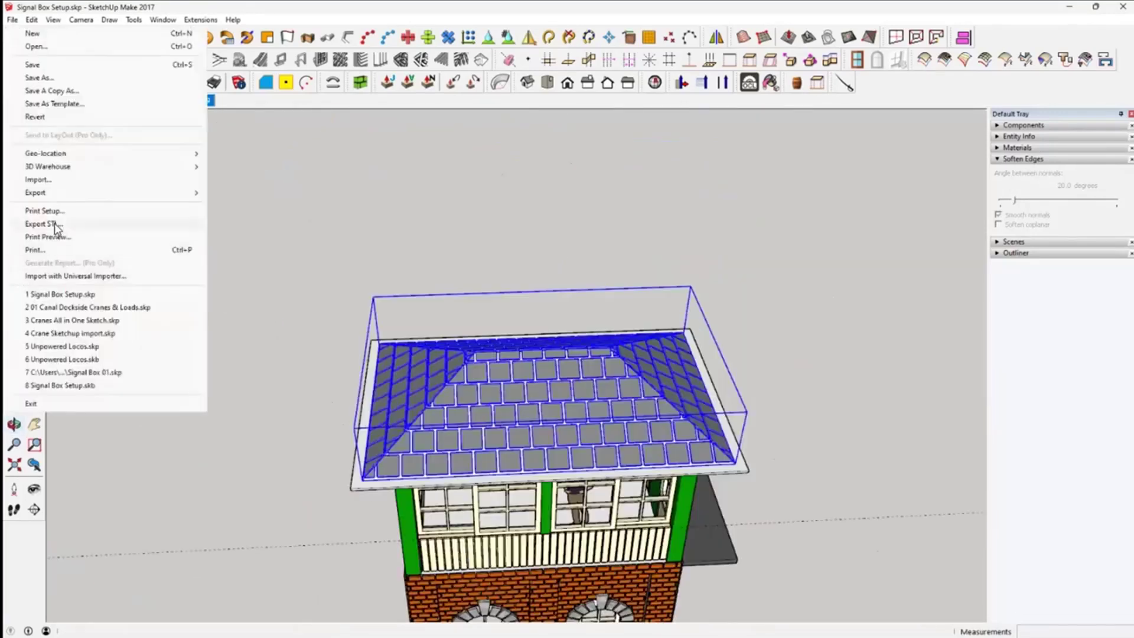
{"action": "left_click", "coordinate": [54, 225]}
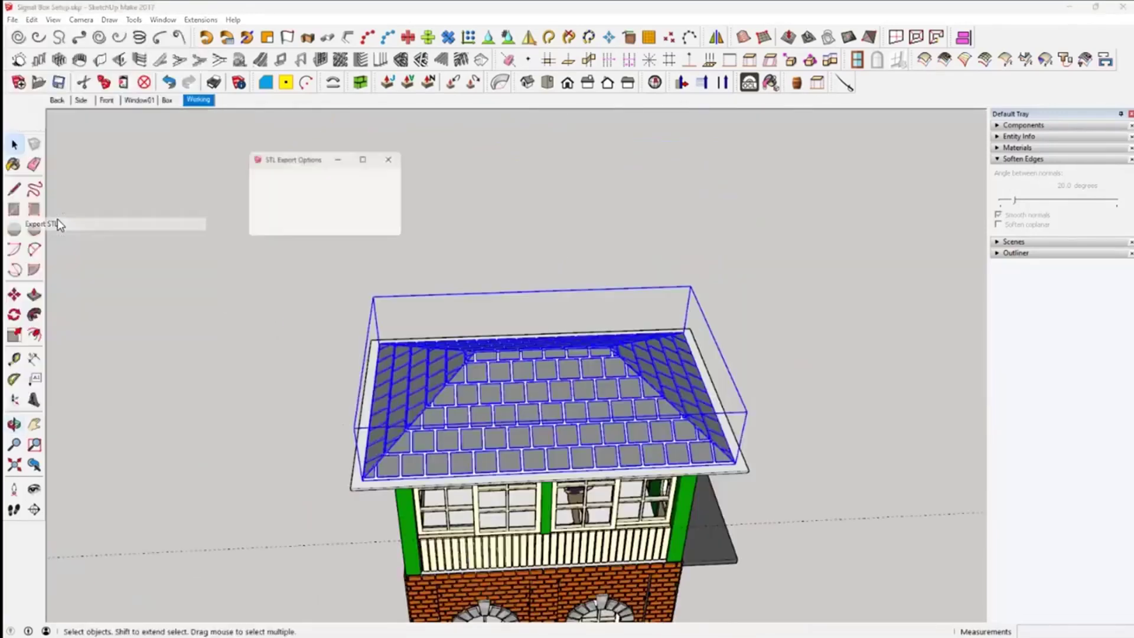
{"action": "left_click", "coordinate": [344, 228]}
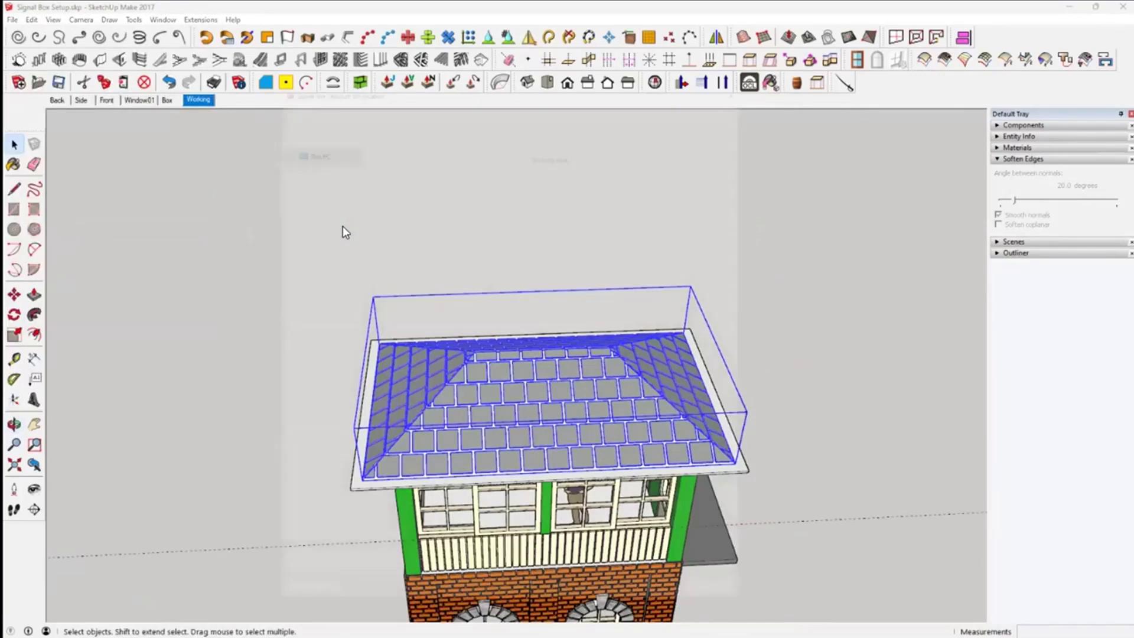
{"action": "left_click", "coordinate": [300, 187]}
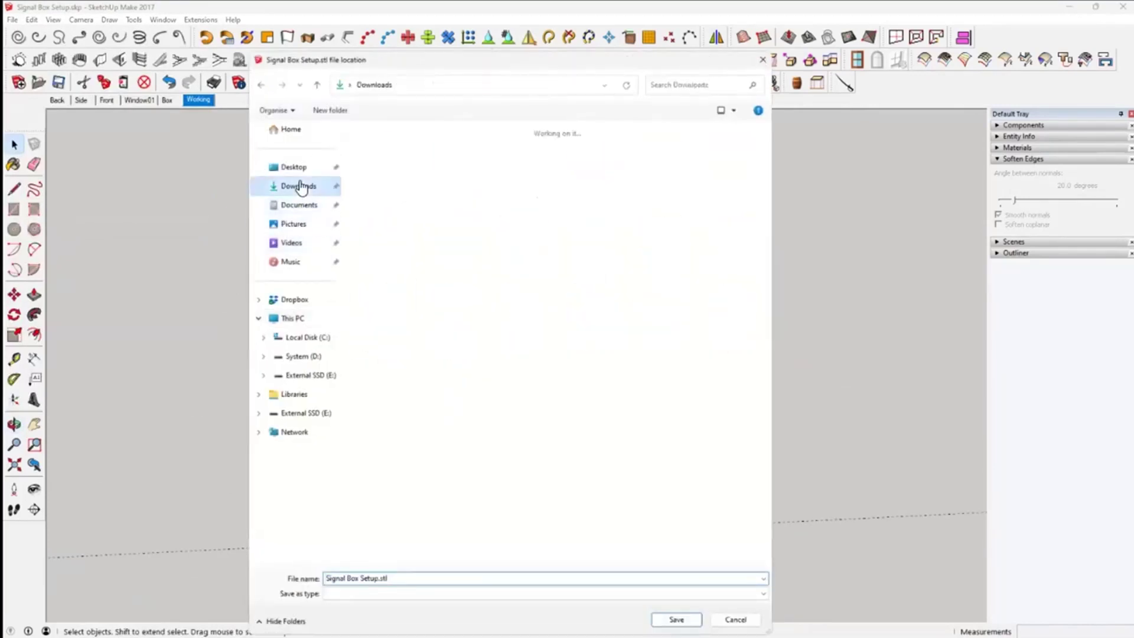
{"action": "scroll", "coordinate": [520, 354], "scroll_direction": "down", "scroll_amount": 3}
{"action": "left_click", "coordinate": [518, 525]}
{"action": "left_click", "coordinate": [451, 528]}
{"action": "double_click", "coordinate": [451, 527]}
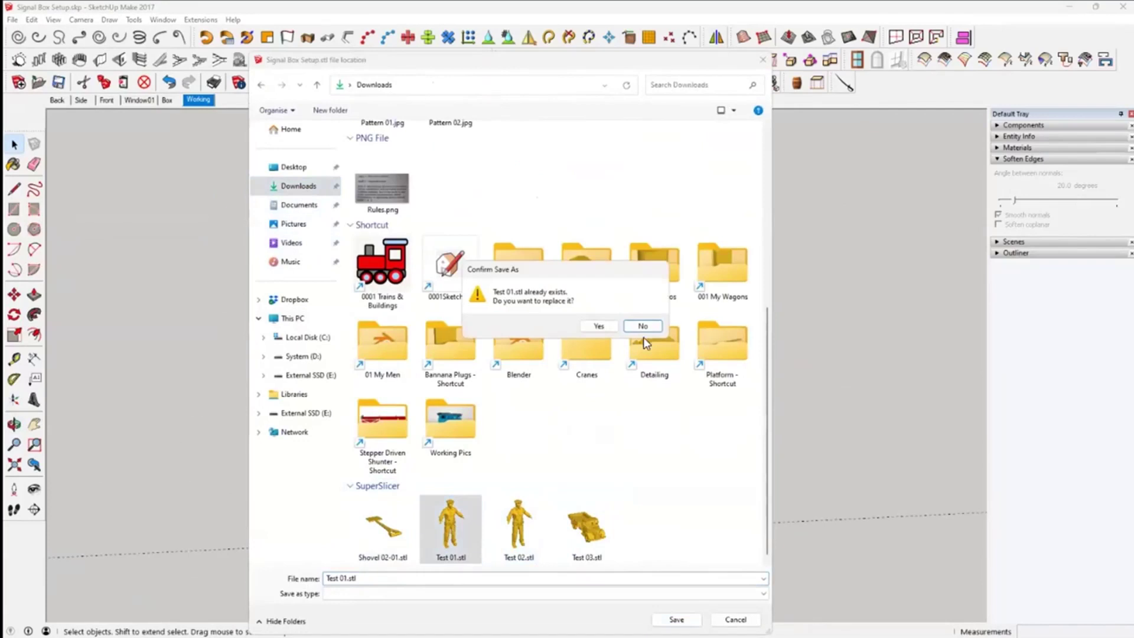
{"action": "left_click", "coordinate": [599, 326]}
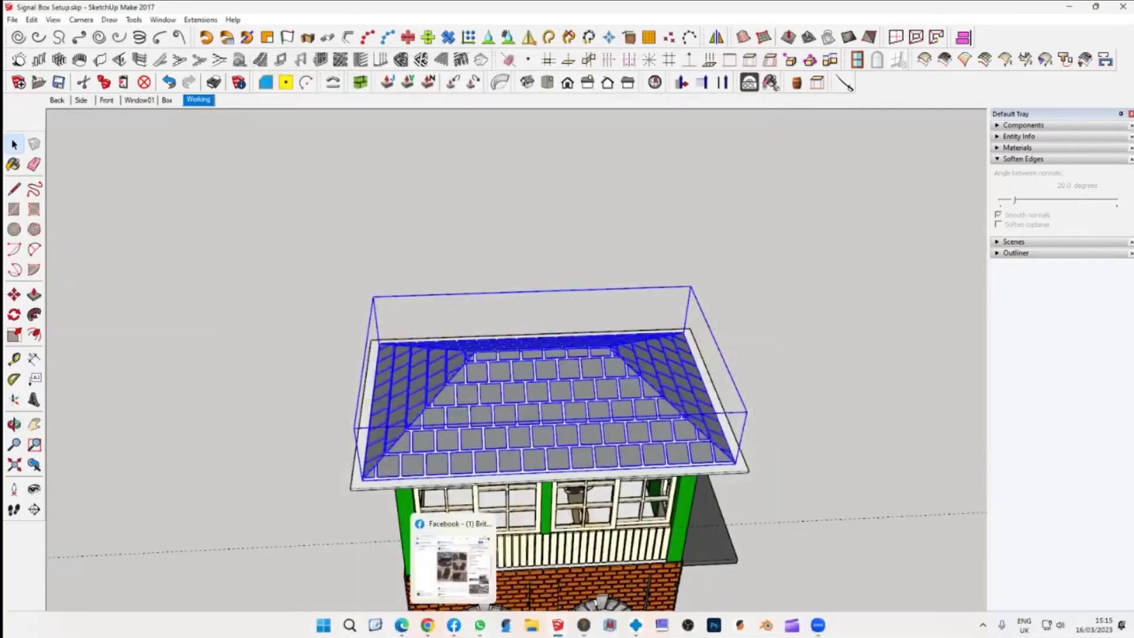
Switch to SuperSlicer, import Test 01.stl onto the bed and scale it uniformly to 1000%
{"action": "left_click", "coordinate": [506, 625]}
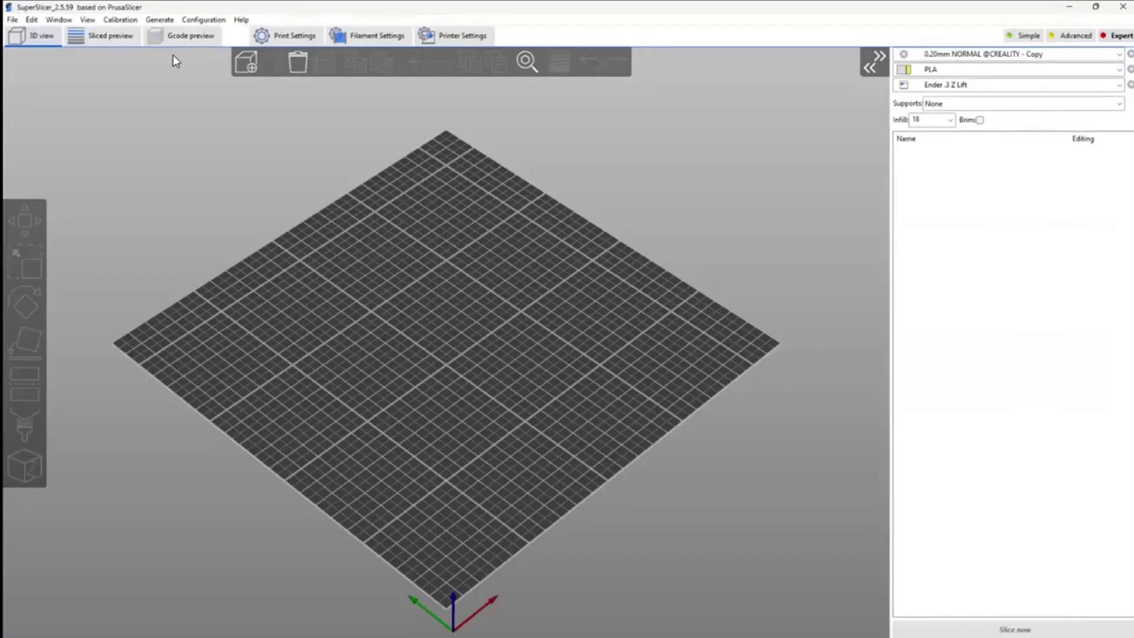
{"action": "left_click", "coordinate": [246, 62]}
{"action": "double_click", "coordinate": [217, 458]}
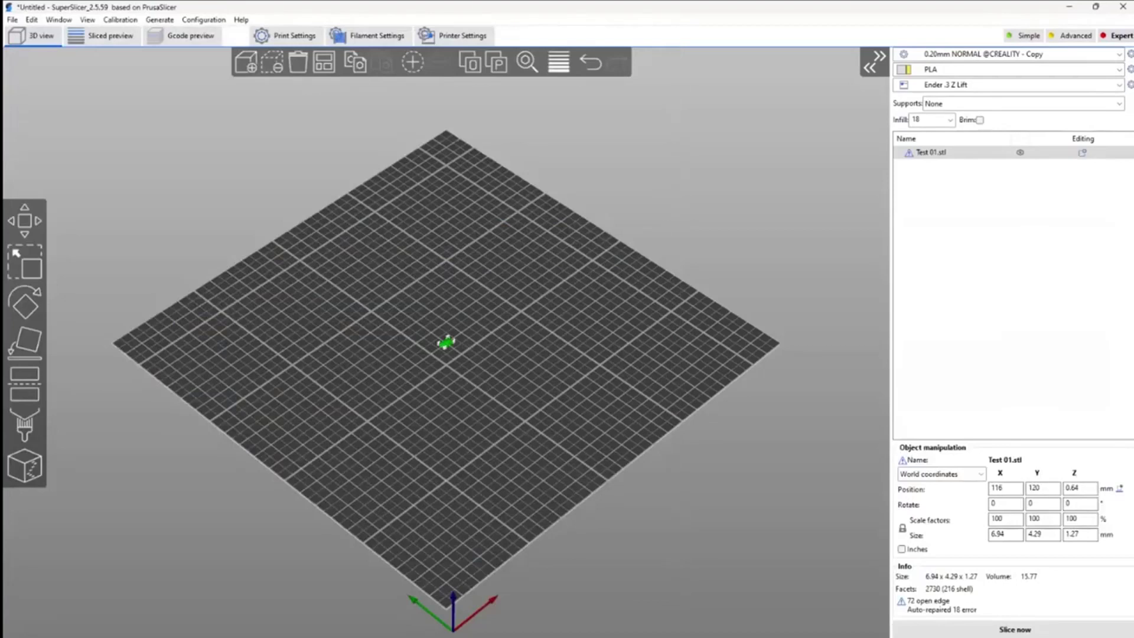
{"action": "type", "text": "0"}
{"action": "key", "text": "Return"}
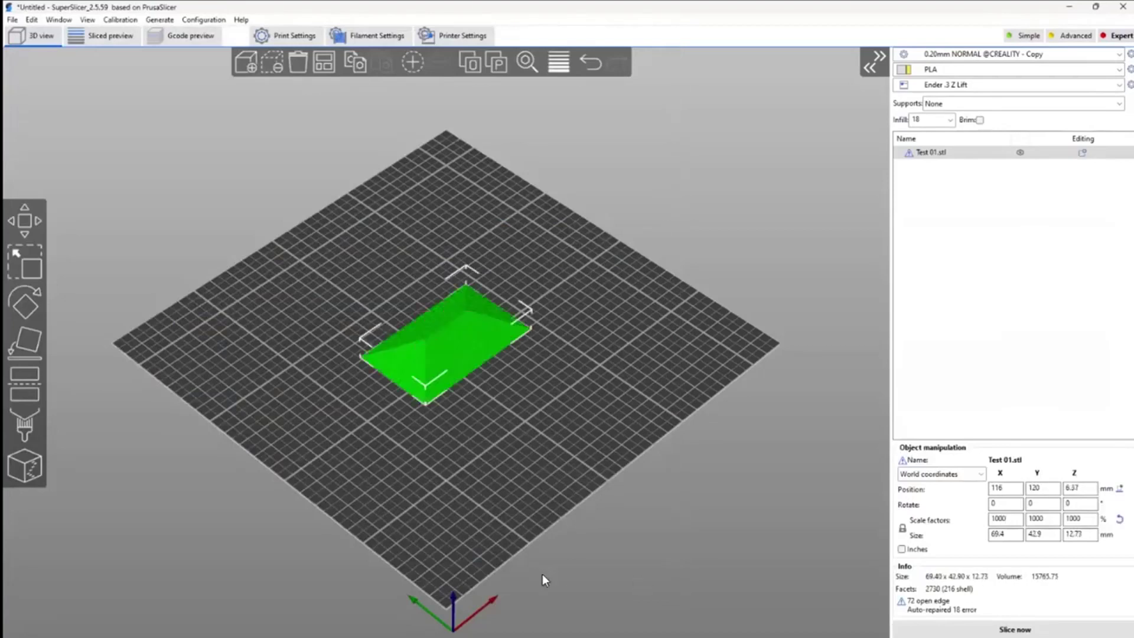
Repair the imported tiled roof mesh and move it to about X 147, Y 80 mm on the bed
{"action": "left_click_drag", "start_coordinate": [447, 431], "coordinate": [447, 430]}
{"action": "scroll", "coordinate": [449, 375], "scroll_direction": "up", "scroll_amount": 10}
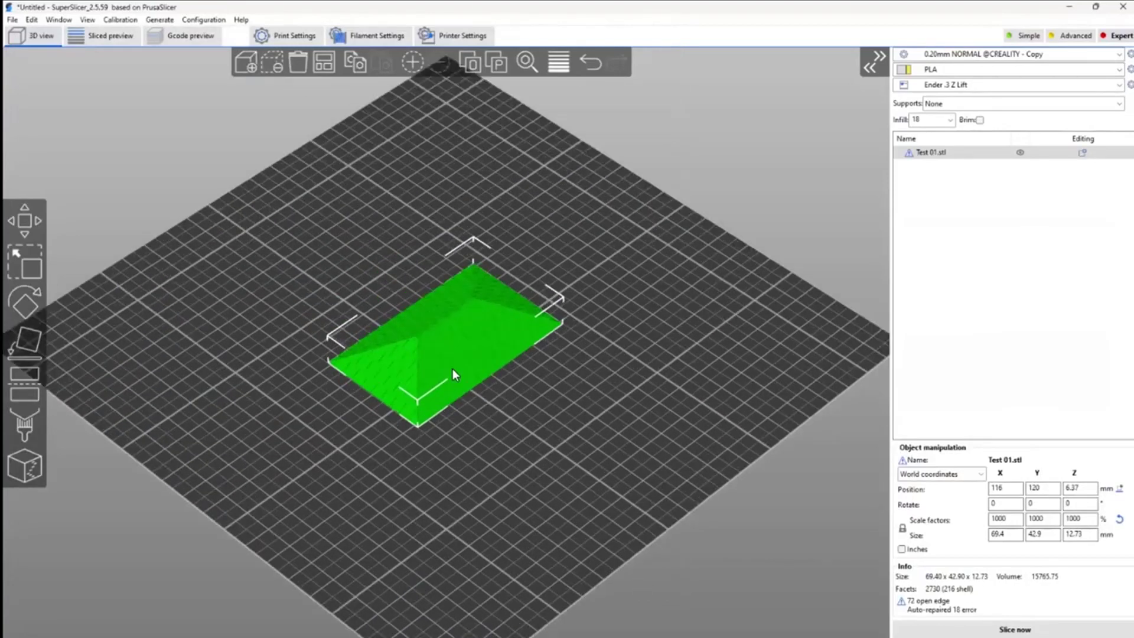
{"action": "scroll", "coordinate": [579, 566], "scroll_direction": "up", "scroll_amount": 5}
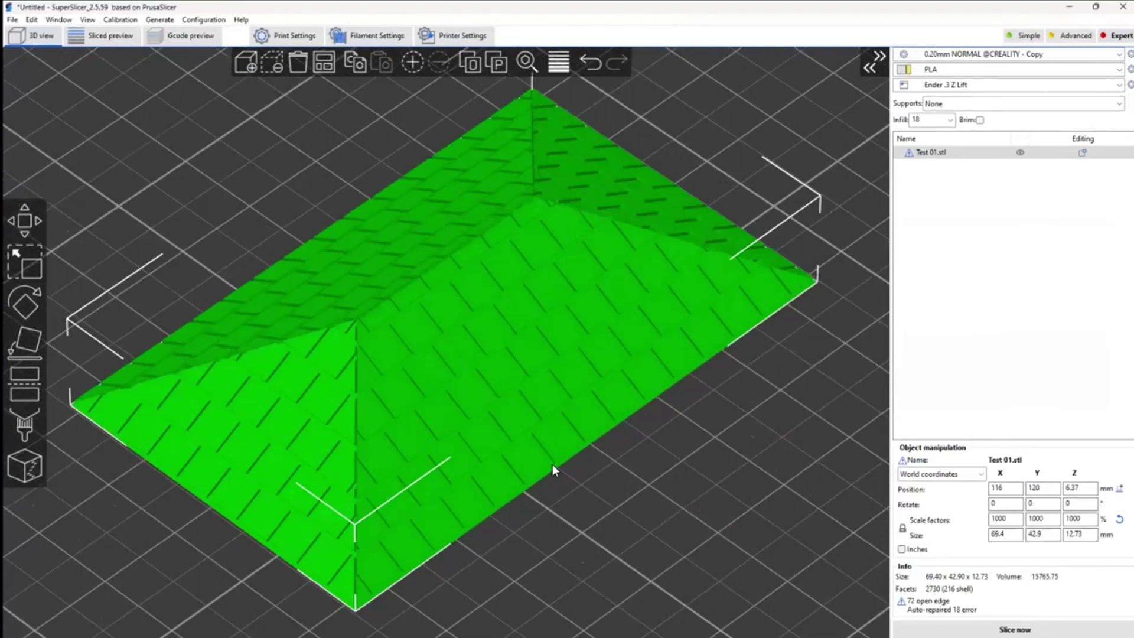
{"action": "left_click_drag", "start_coordinate": [570, 553], "coordinate": [489, 423]}
{"action": "right_click", "coordinate": [489, 423]}
{"action": "left_click", "coordinate": [489, 428]}
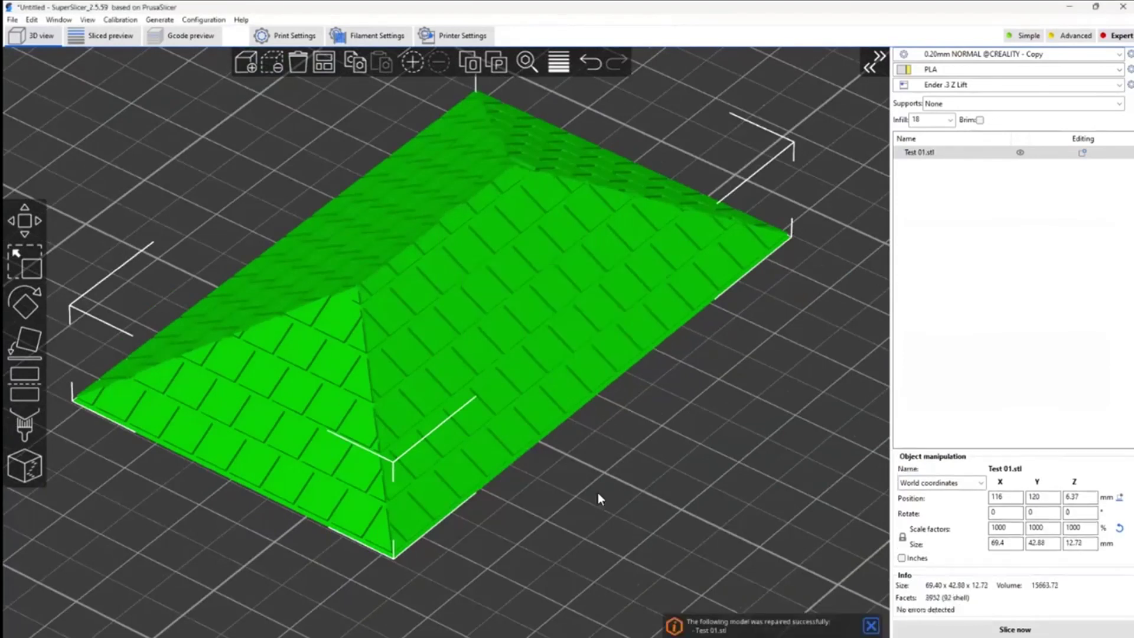
{"action": "left_click_drag", "start_coordinate": [594, 493], "coordinate": [87, 132]}
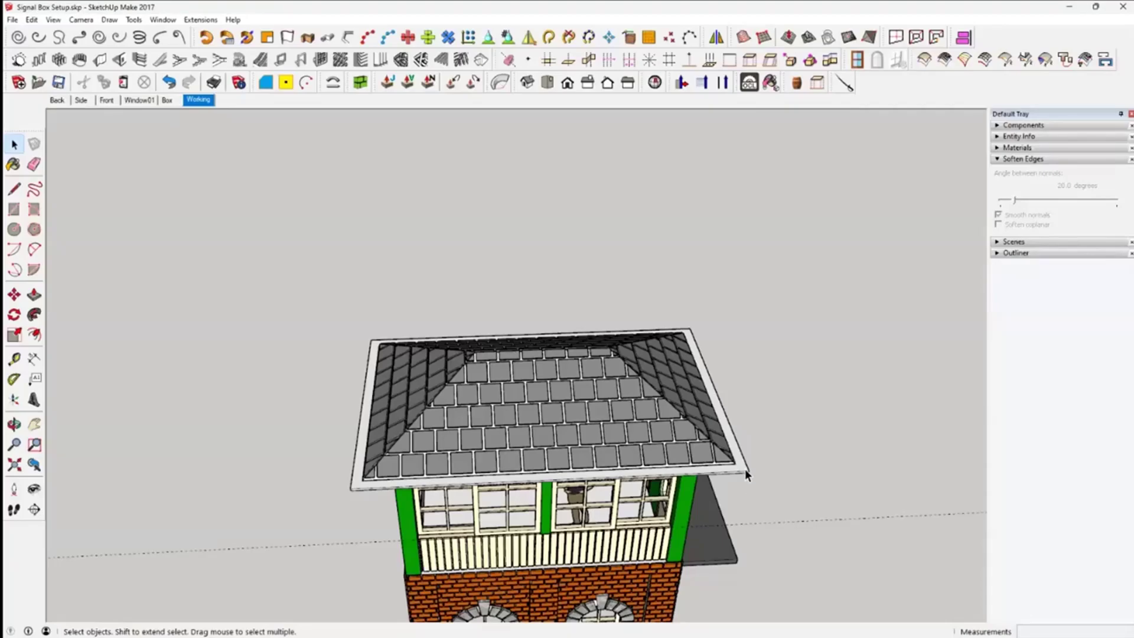
Back in the SketchUp signal box model, hide the tiled roof group and the fascia and gutter group
{"action": "left_click", "coordinate": [743, 468]}
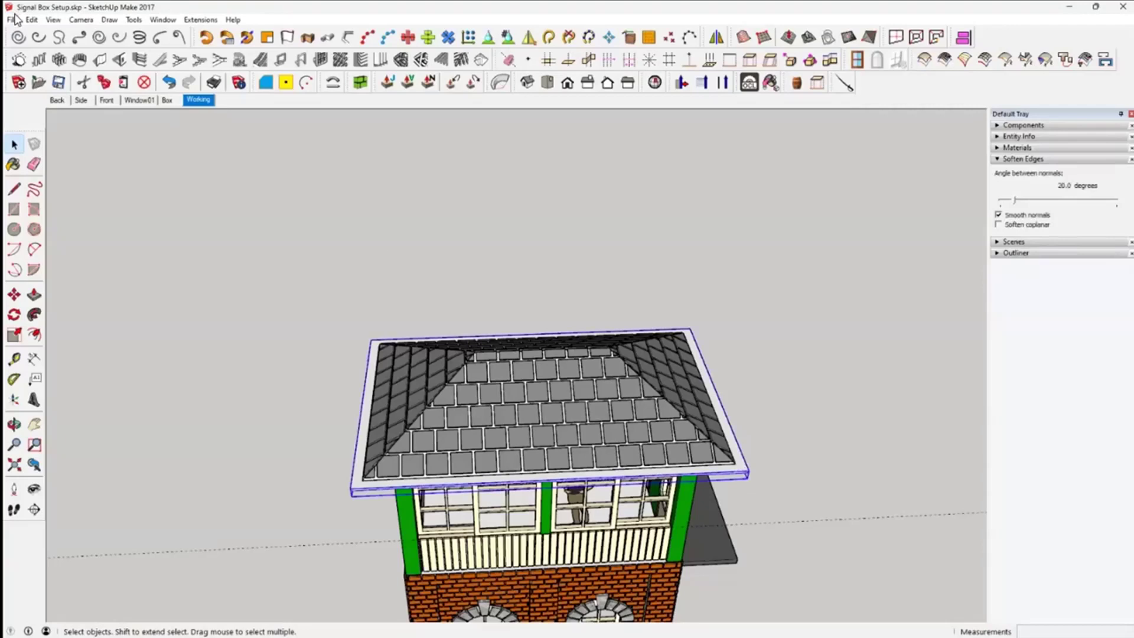
{"action": "right_click", "coordinate": [525, 398]}
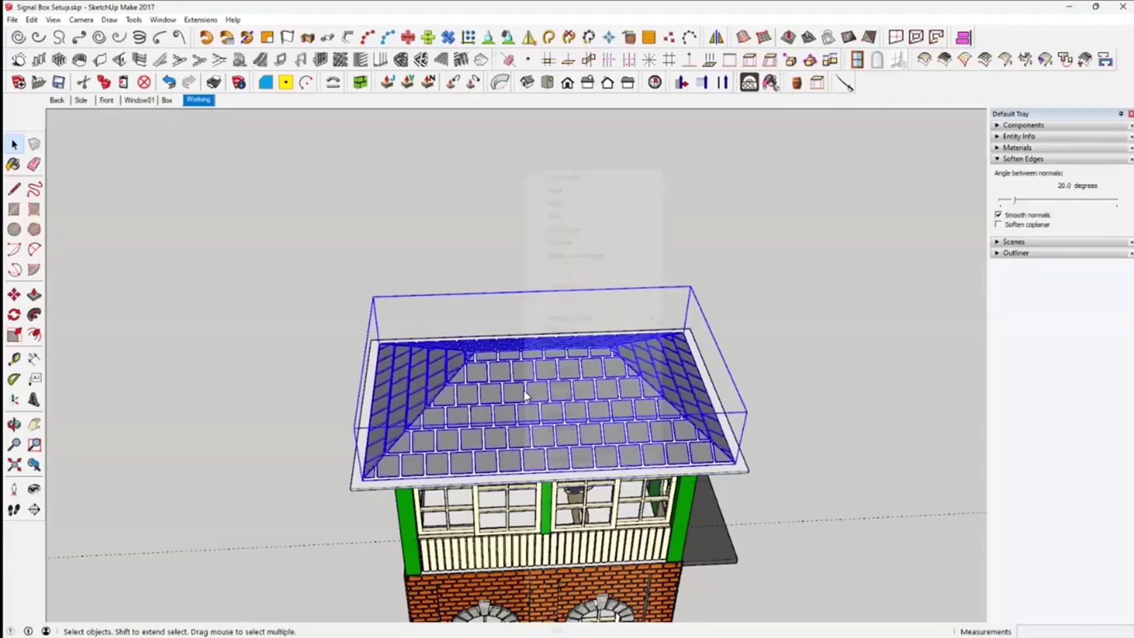
{"action": "left_click", "coordinate": [556, 203]}
{"action": "left_click", "coordinate": [738, 460]}
{"action": "right_click", "coordinate": [738, 460]}
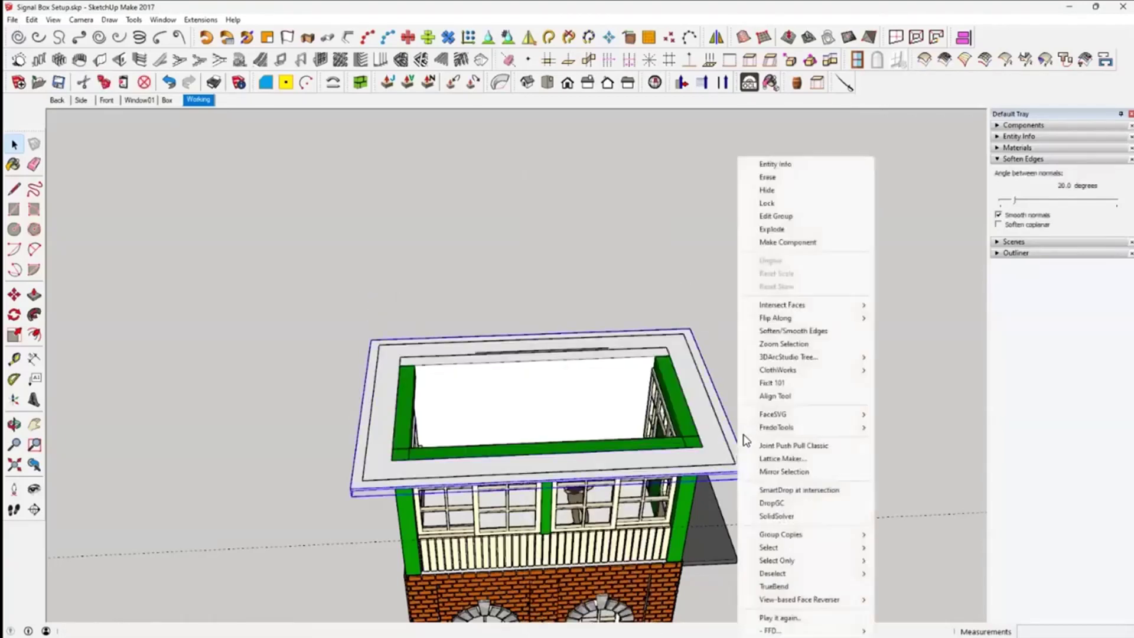
{"action": "left_click", "coordinate": [767, 190]}
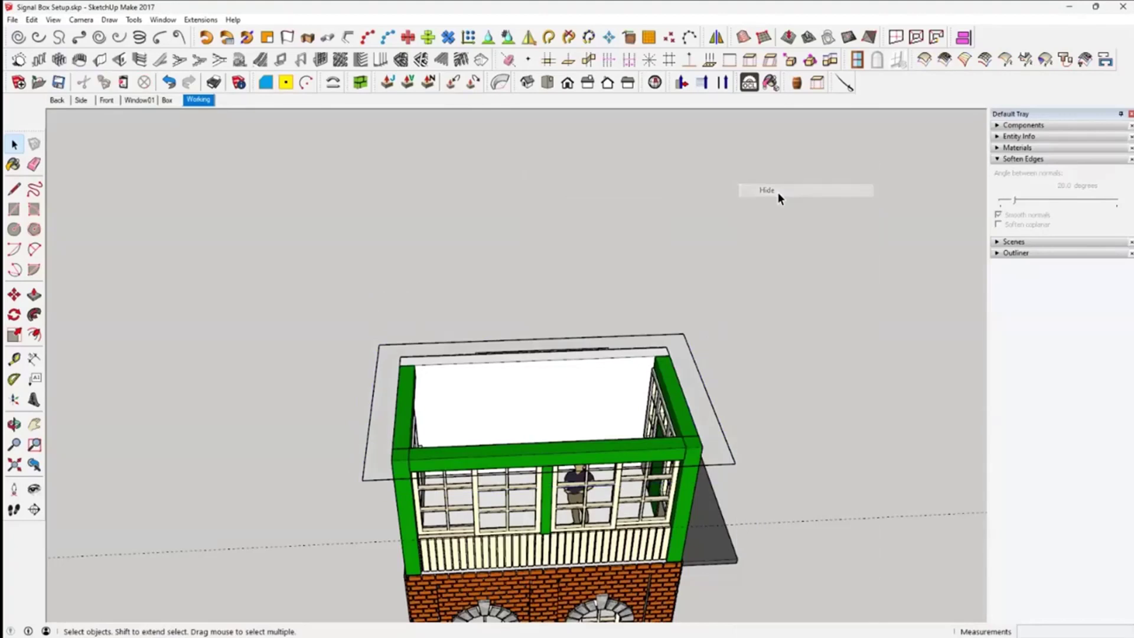
Erase the stray rectangular outline left around the top of the walls and unhide all hidden geometry
{"action": "left_click", "coordinate": [719, 426]}
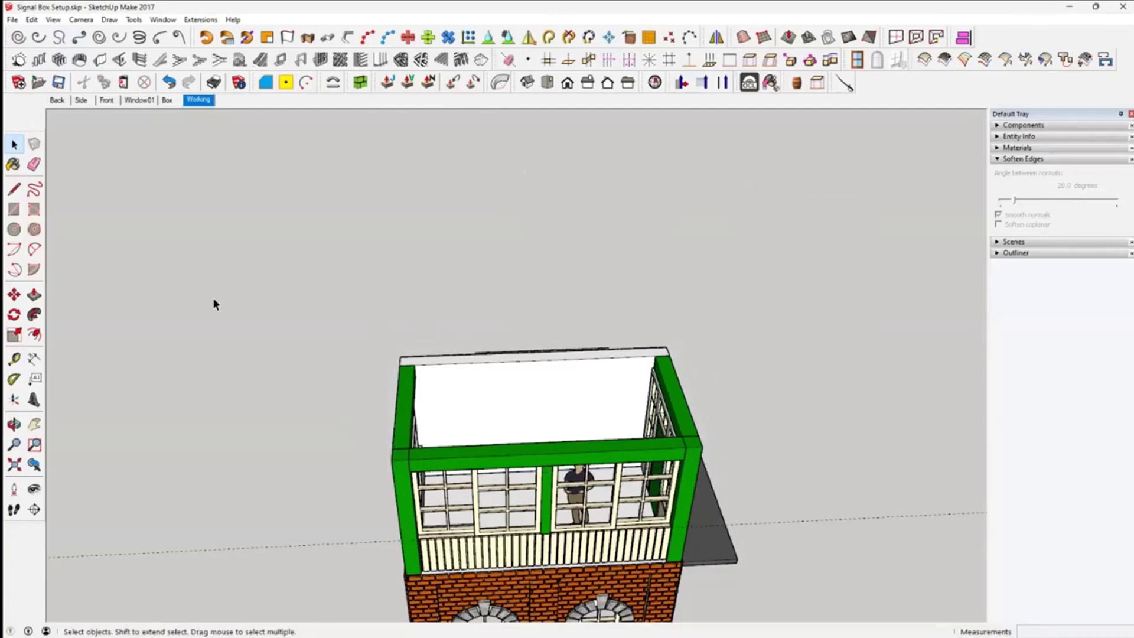
{"action": "left_click", "coordinate": [31, 19]}
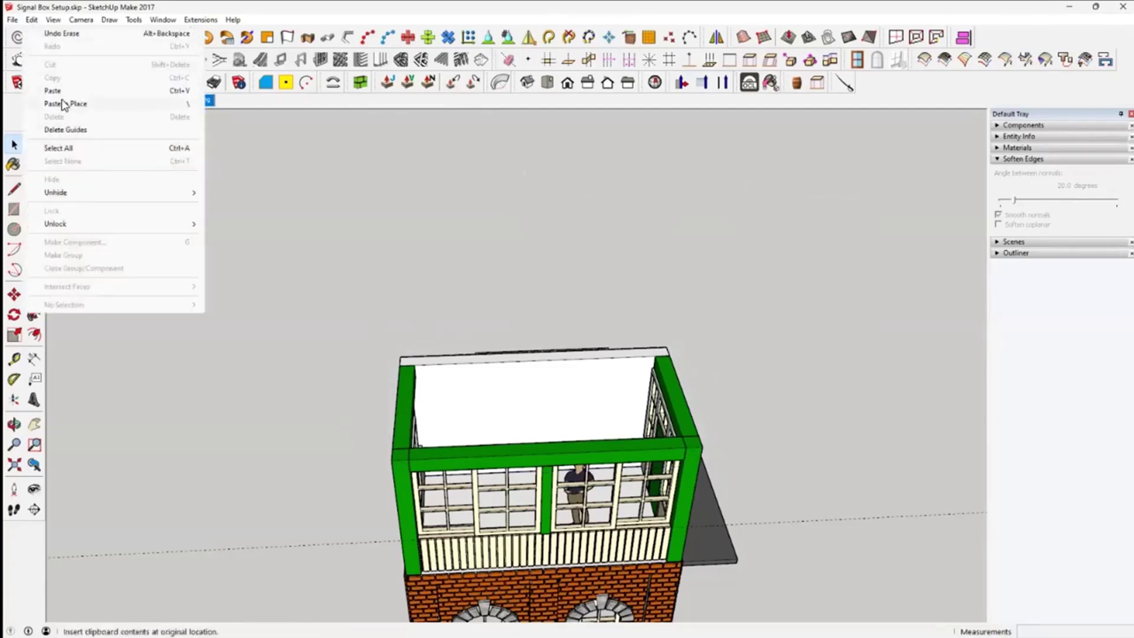
{"action": "mouse_move", "coordinate": [97, 195]}
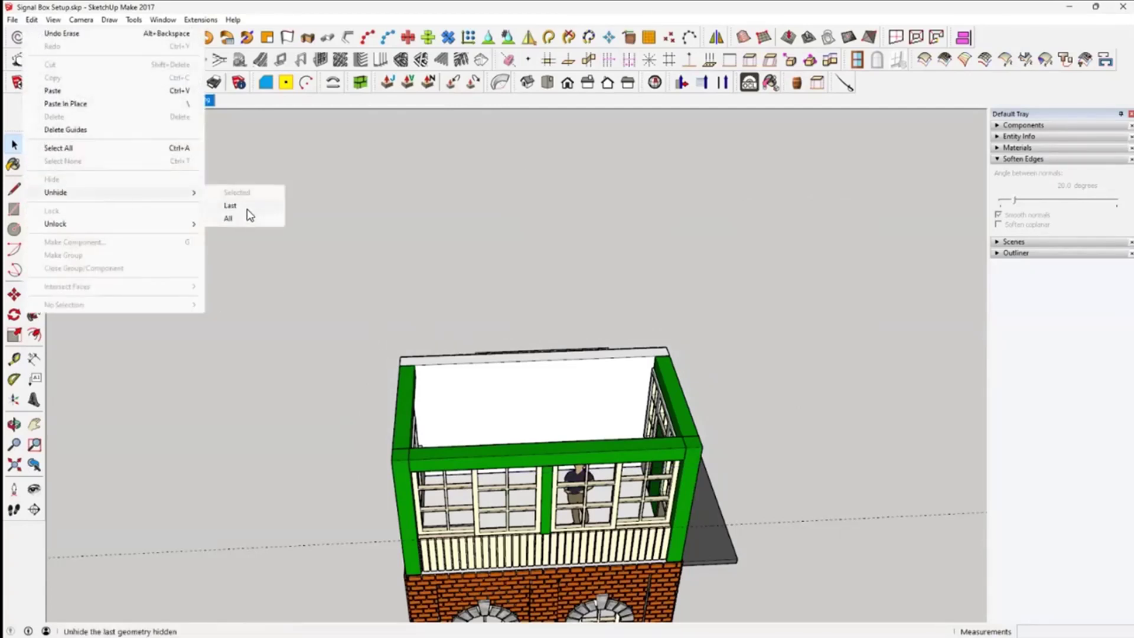
{"action": "left_click", "coordinate": [245, 219]}
Export only the fascia and gutter group as a binary STL in meters to Downloads, replacing Test 02.stl
{"action": "middle_click_drag", "start_coordinate": [768, 295], "coordinate": [690, 321]}
{"action": "left_click", "coordinate": [690, 321]}
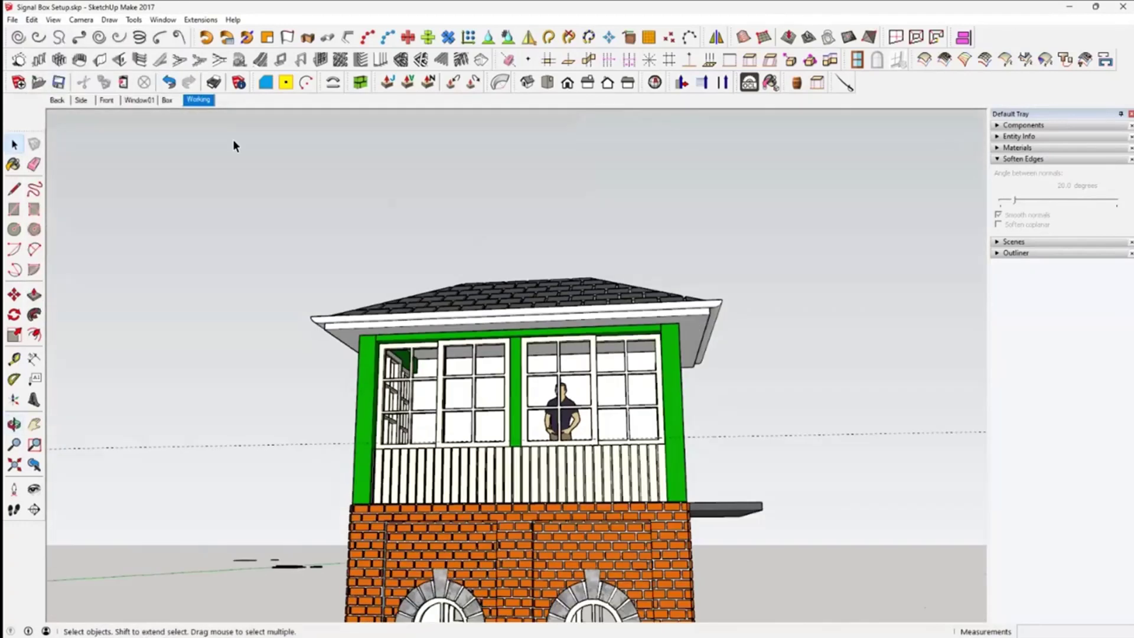
{"action": "left_click", "coordinate": [11, 21]}
{"action": "left_click", "coordinate": [44, 224]}
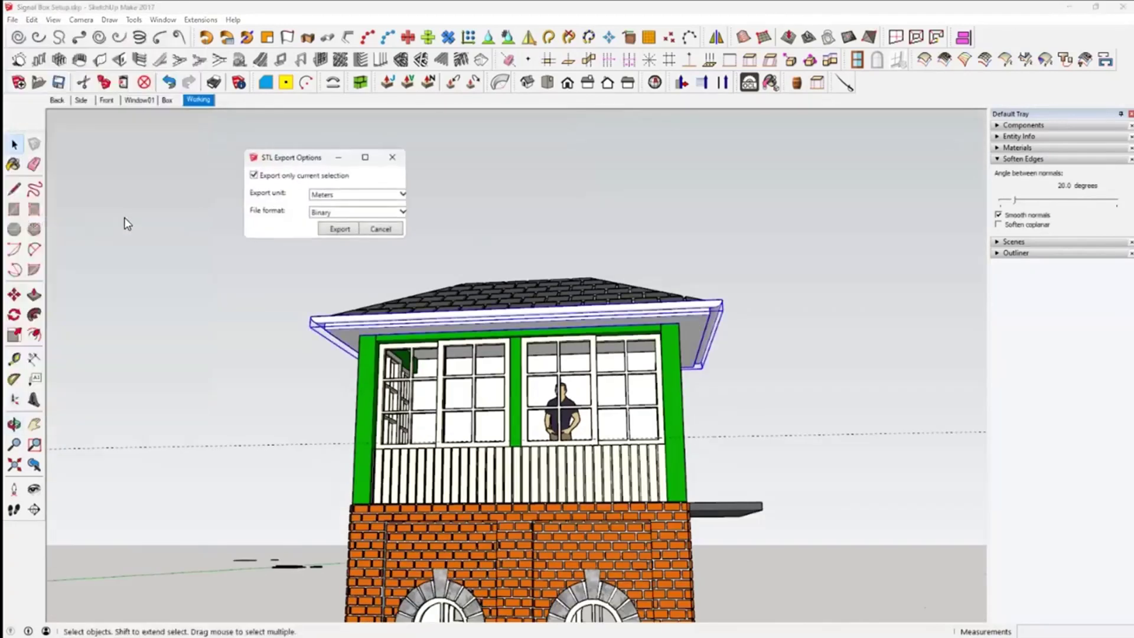
{"action": "left_click", "coordinate": [338, 229]}
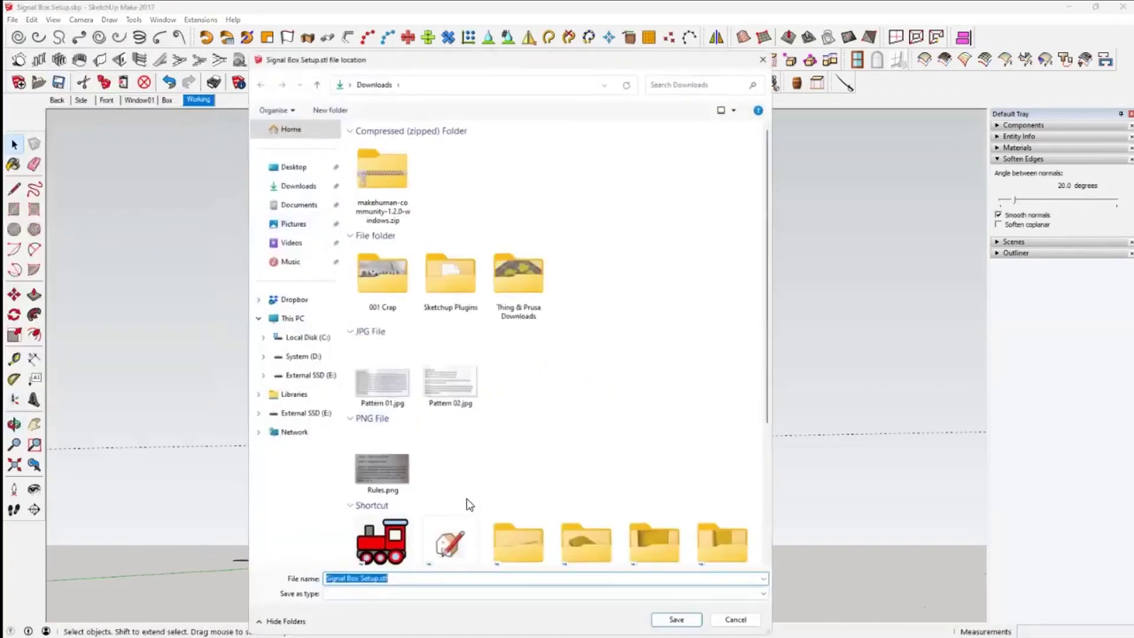
{"action": "scroll", "coordinate": [531, 508], "scroll_direction": "down", "scroll_amount": 5}
{"action": "double_click", "coordinate": [538, 521]}
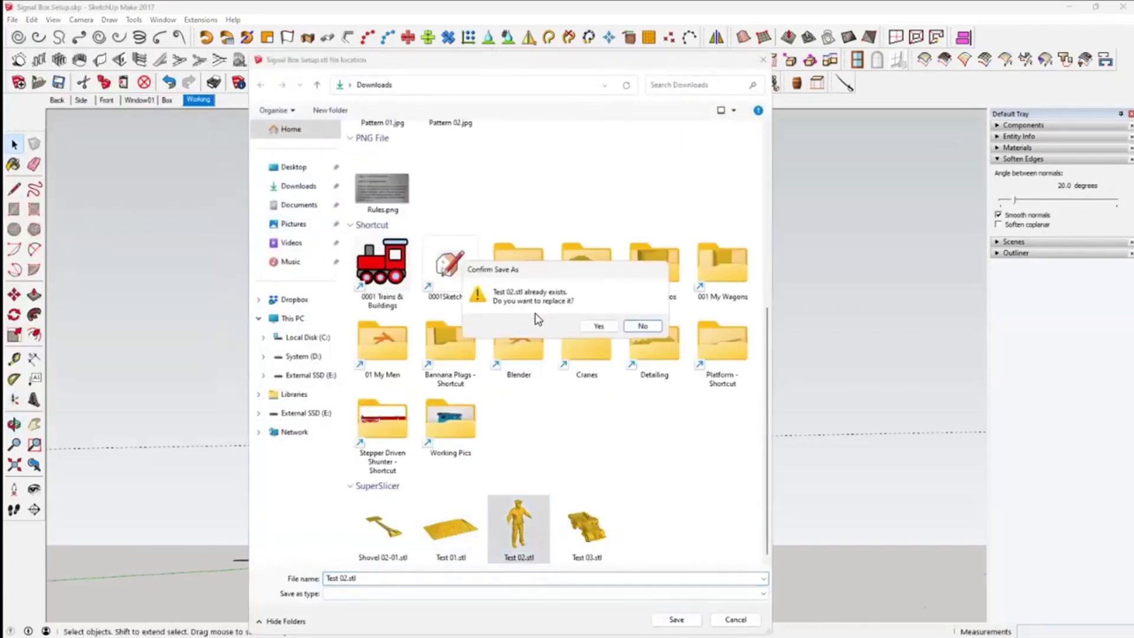
{"action": "left_click", "coordinate": [598, 326]}
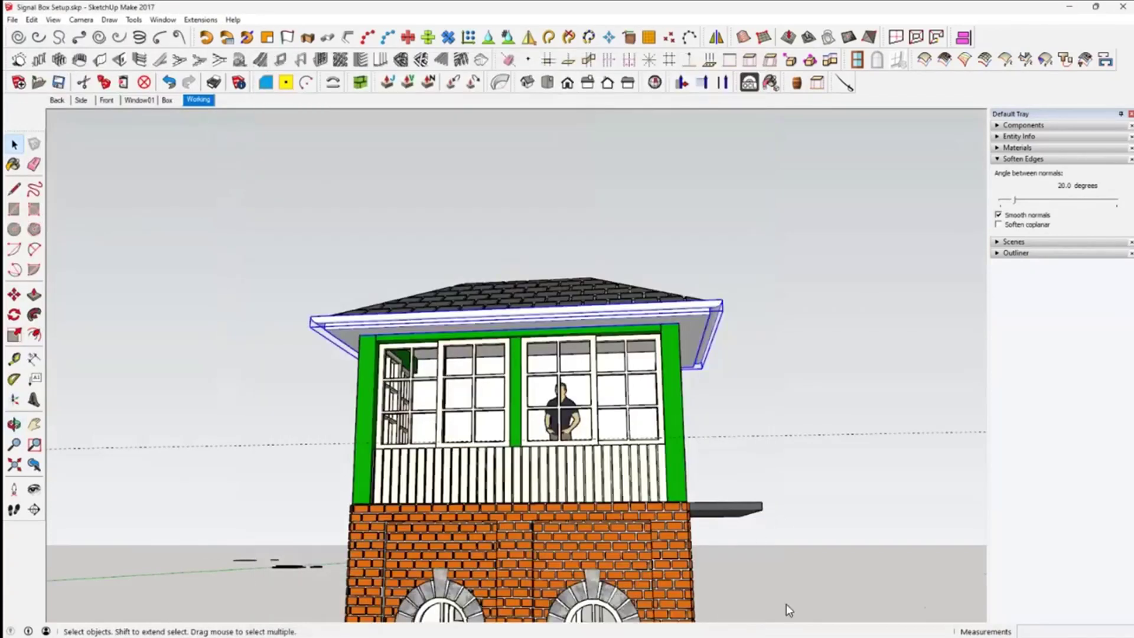
Switch to SuperSlicer, import Test 02.stl beside the roof and scale it uniformly to 1000%
{"action": "key", "text": "super"}
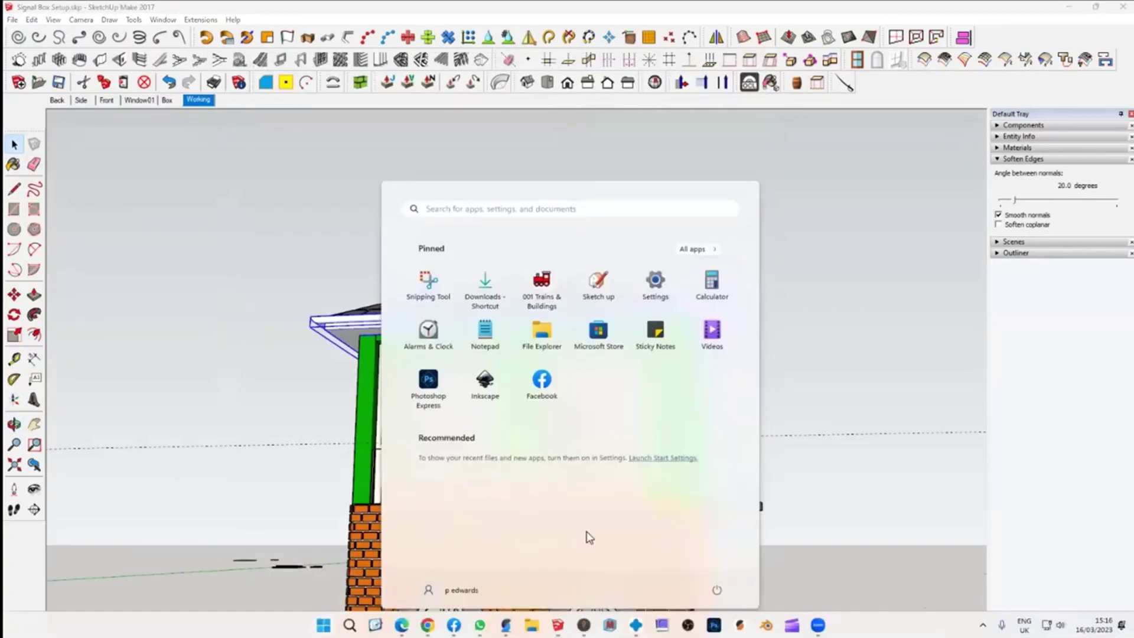
{"action": "mouse_move", "coordinate": [454, 625]}
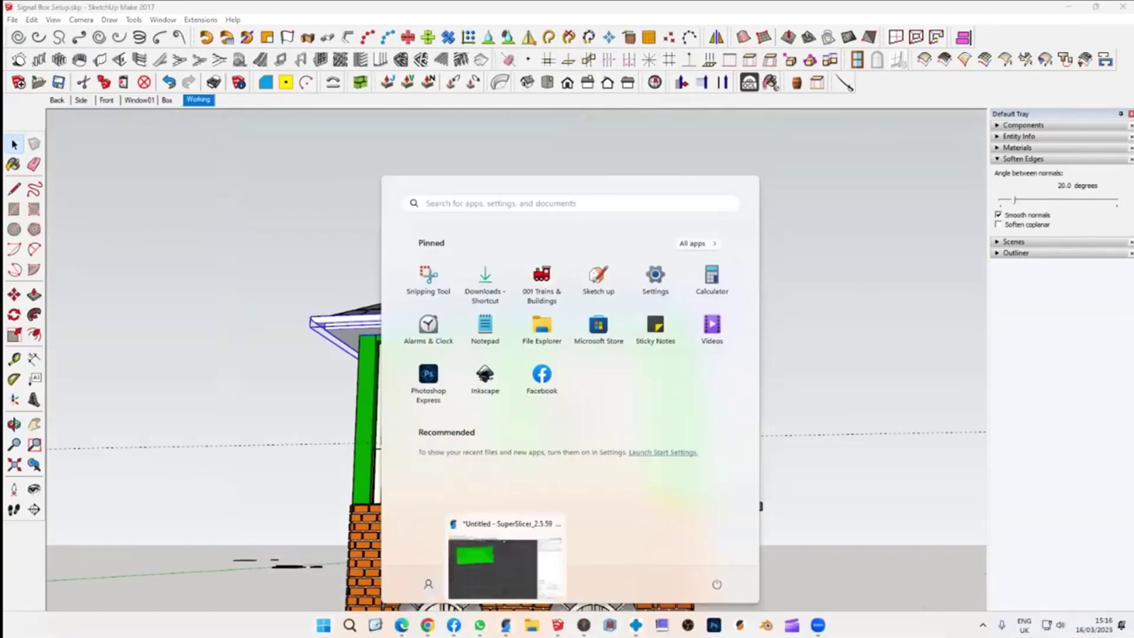
{"action": "left_click", "coordinate": [505, 625]}
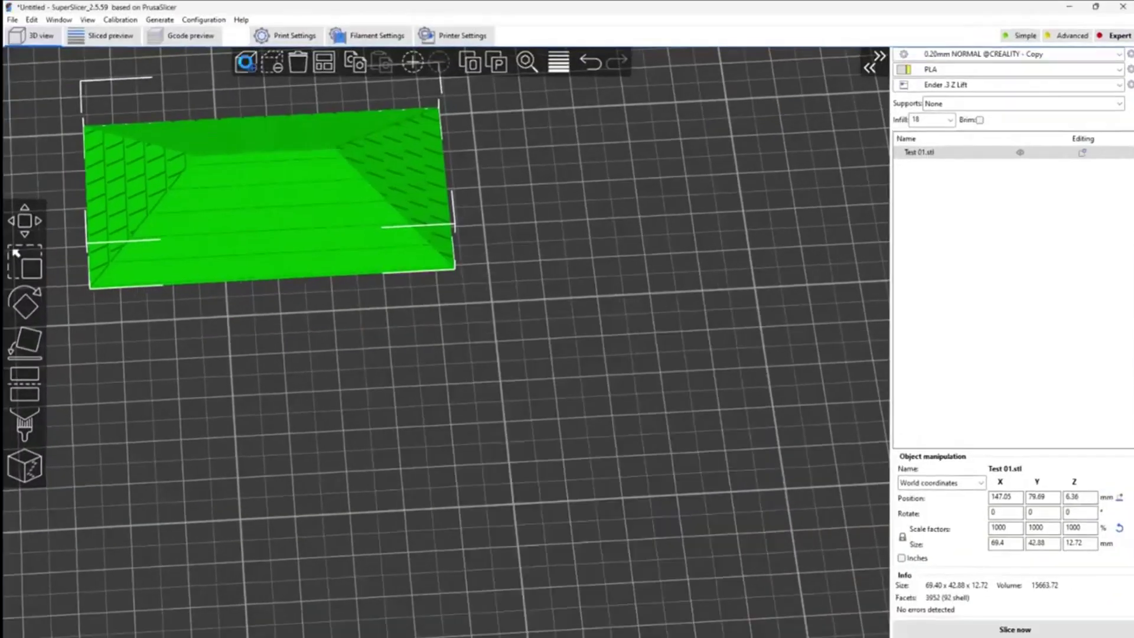
{"action": "left_click", "coordinate": [247, 73]}
{"action": "double_click", "coordinate": [285, 441]}
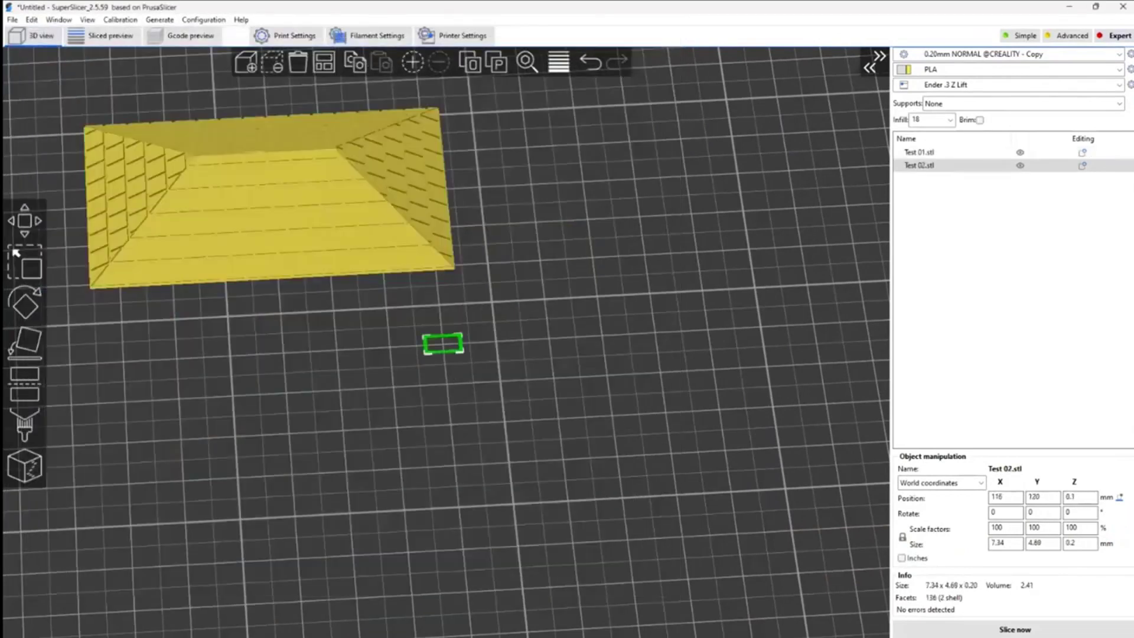
{"action": "type", "text": "m"}
{"action": "type", "text": "0"}
{"action": "key", "text": "Return"}
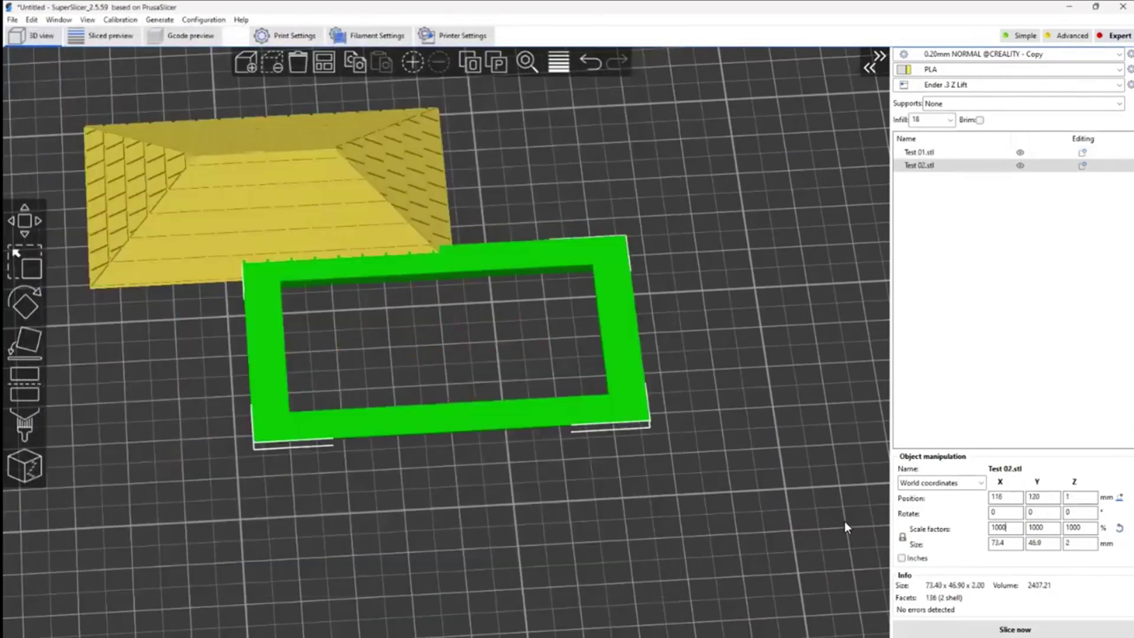
Reorient the gutter frame with Place on face so its gutter-side top face lies flat on the bed
{"action": "left_click_drag", "start_coordinate": [550, 563], "coordinate": [516, 441]}
{"action": "key", "text": "1"}
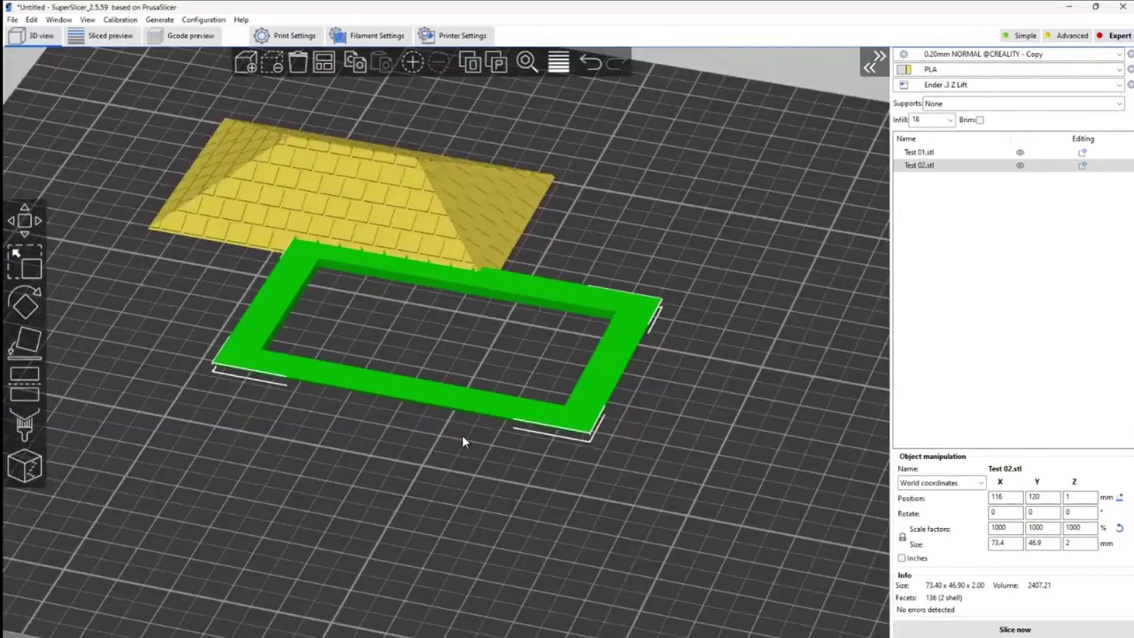
{"action": "scroll", "coordinate": [463, 436], "scroll_direction": "up", "scroll_amount": 5}
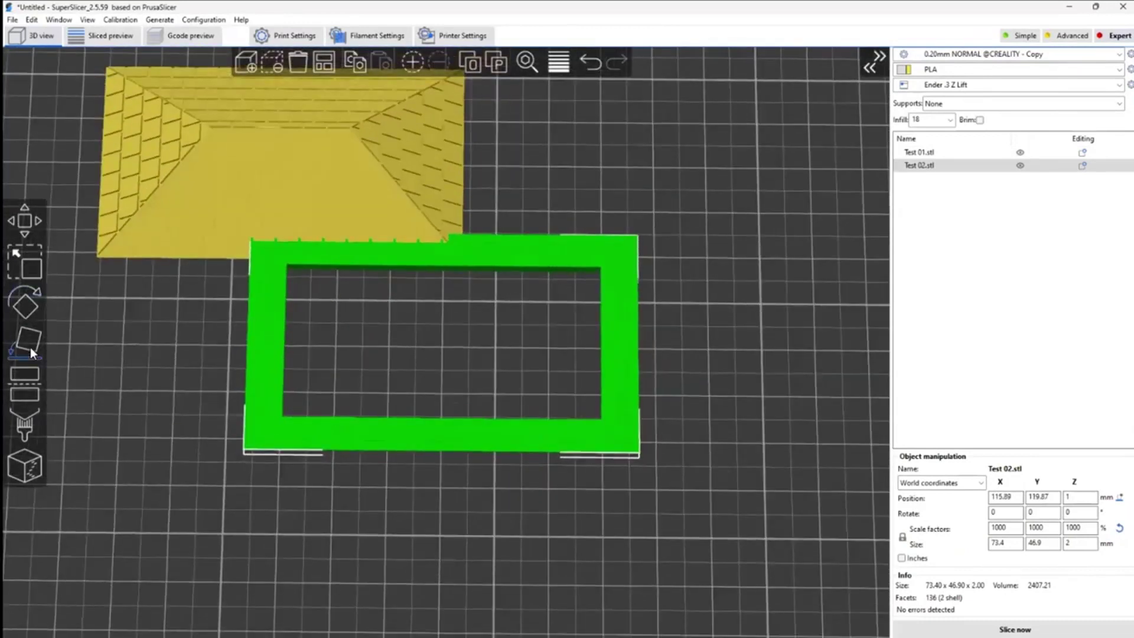
{"action": "left_click", "coordinate": [29, 347]}
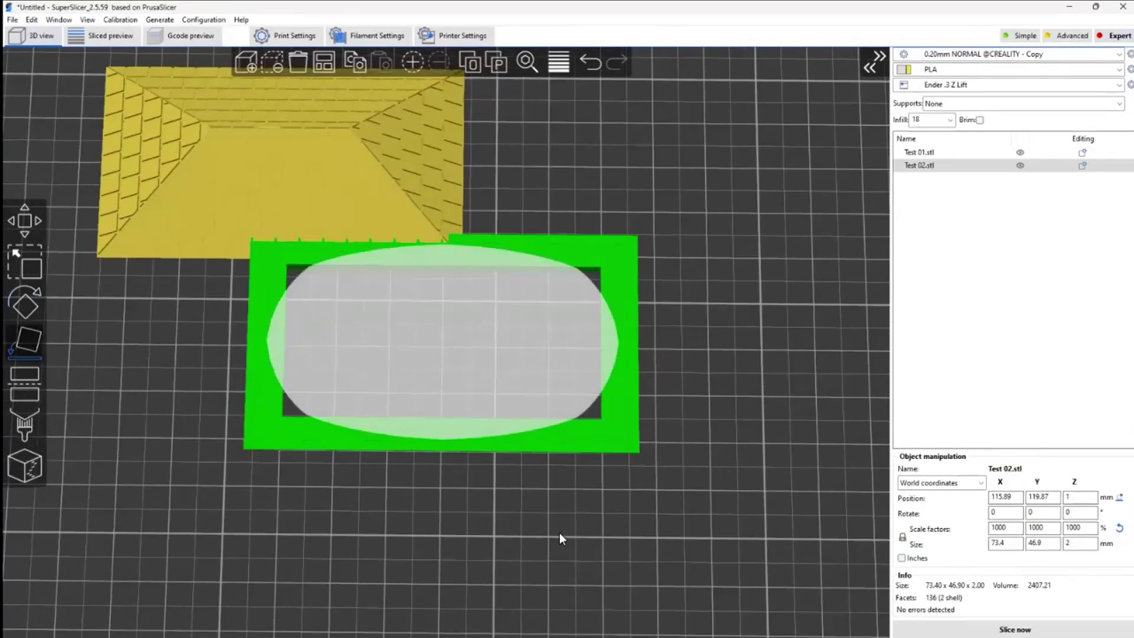
{"action": "right_click_drag", "start_coordinate": [561, 347], "coordinate": [594, 547]}
{"action": "left_click_drag", "start_coordinate": [593, 553], "coordinate": [391, 197]}
Move the tiled roof clear of the gutter frame, to about X 167, Y 53 mm on the bed
{"action": "left_click", "coordinate": [628, 498]}
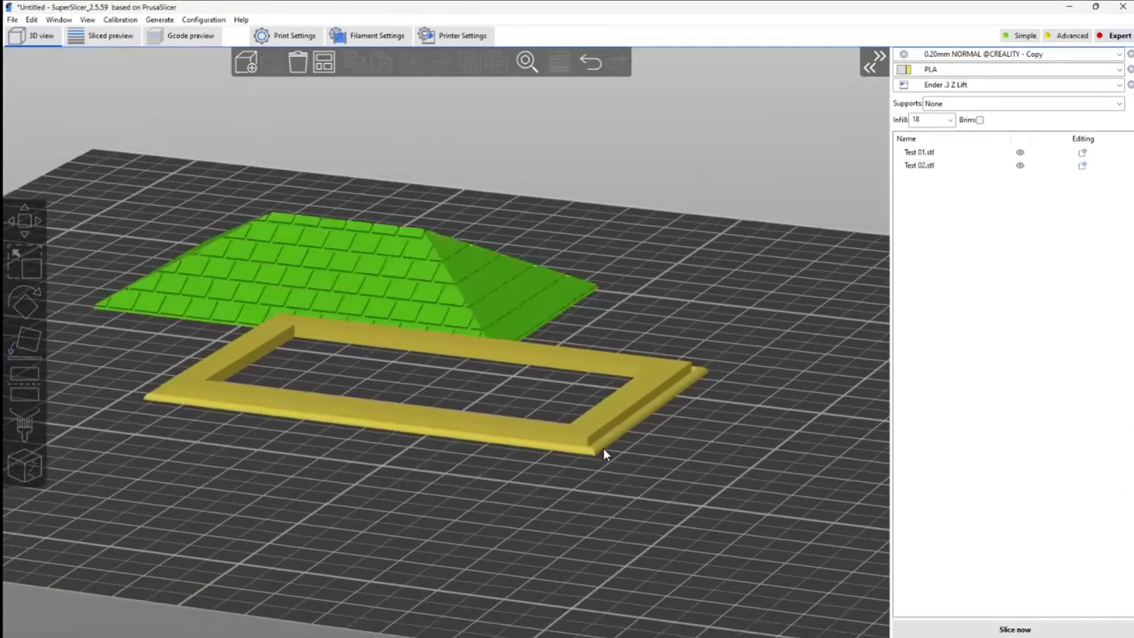
{"action": "left_click_drag", "start_coordinate": [656, 502], "coordinate": [604, 448]}
{"action": "scroll", "coordinate": [557, 464], "scroll_direction": "up", "scroll_amount": 5}
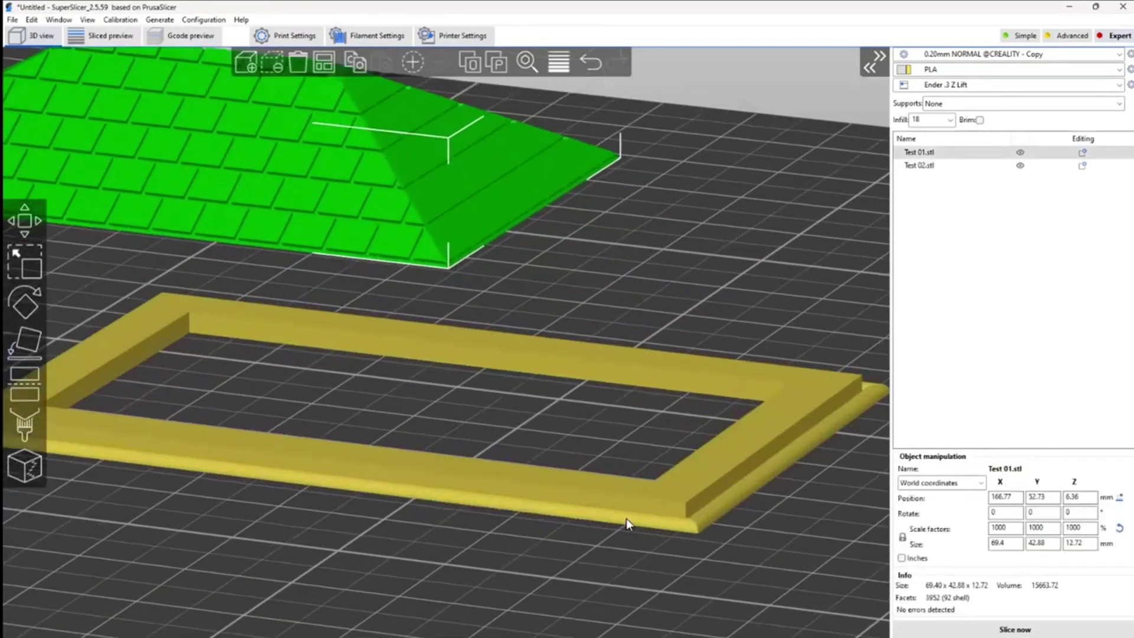
Slice the roof and gutter frame and inspect the frame's corner and layers in the G-code preview
{"action": "scroll", "coordinate": [622, 543], "scroll_direction": "down", "scroll_amount": 2}
{"action": "scroll", "coordinate": [620, 512], "scroll_direction": "up", "scroll_amount": 3}
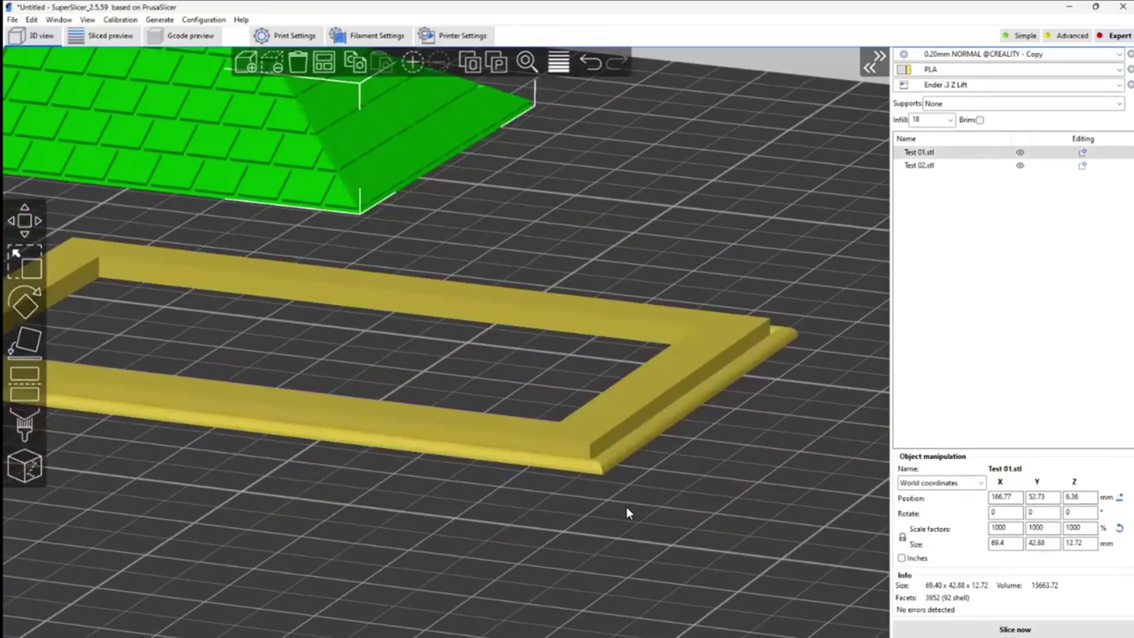
{"action": "scroll", "coordinate": [626, 514], "scroll_direction": "up", "scroll_amount": 5}
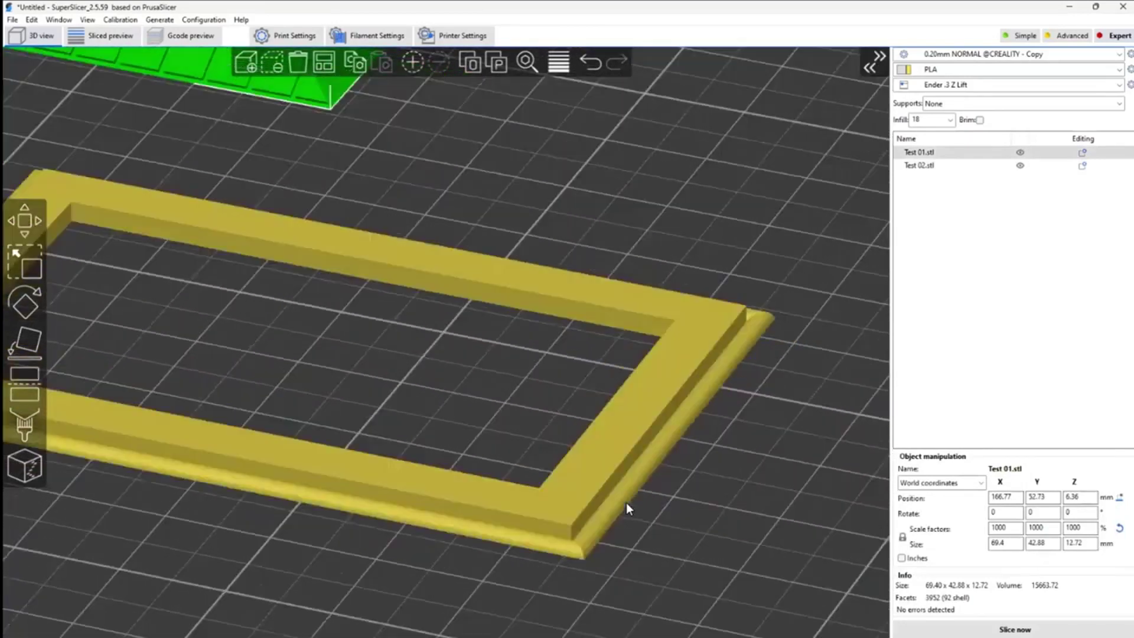
{"action": "left_click_drag", "start_coordinate": [798, 466], "coordinate": [794, 428]}
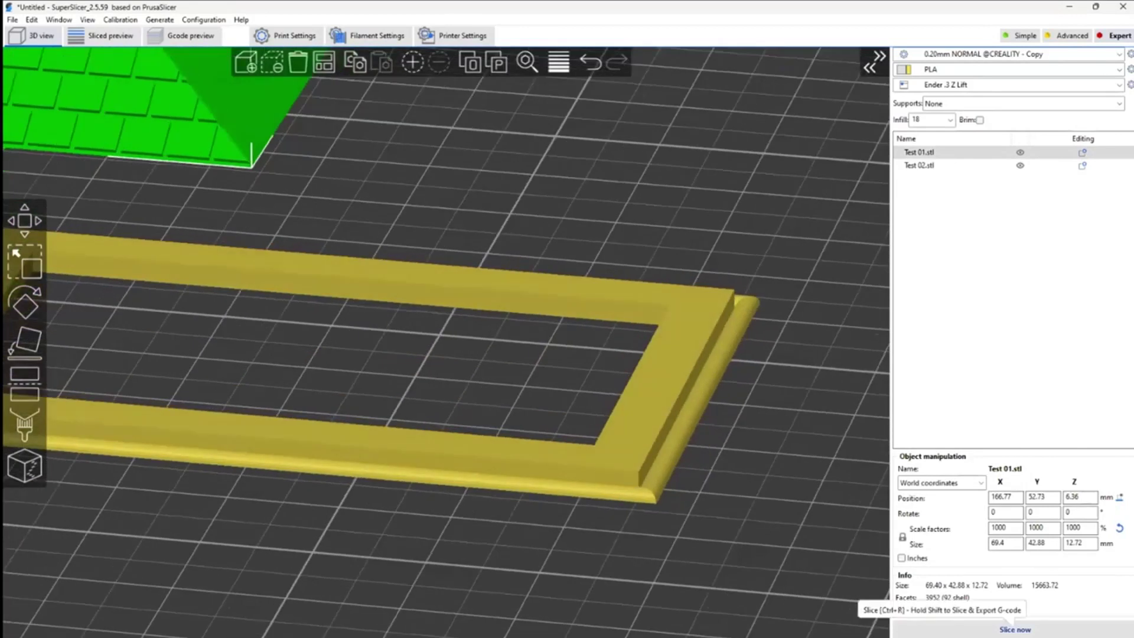
{"action": "left_click", "coordinate": [1015, 629]}
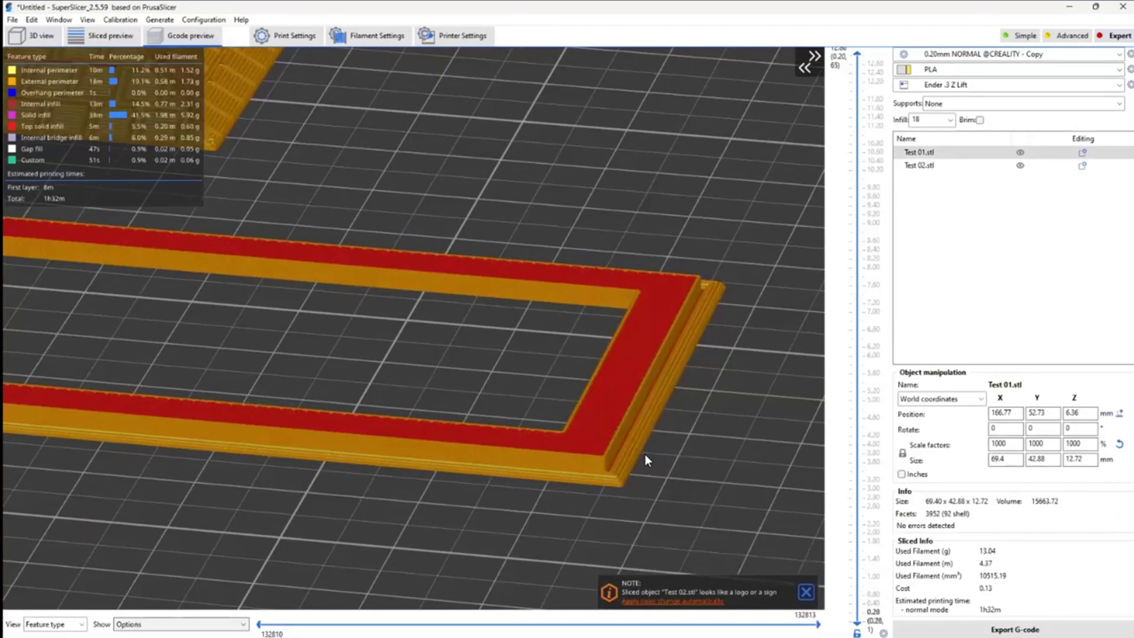
{"action": "scroll", "coordinate": [644, 453], "scroll_direction": "up", "scroll_amount": 5}
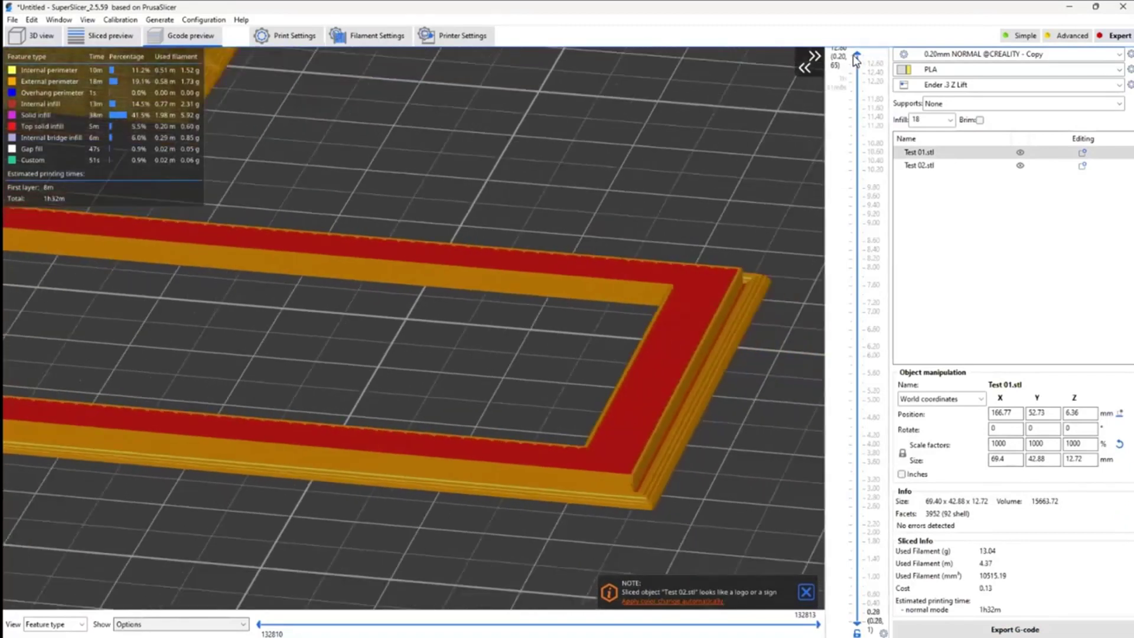
{"action": "mouse_move", "coordinate": [857, 53]}
{"action": "left_mouse_down"}
{"action": "mouse_move", "coordinate": [844, 615]}
{"action": "mouse_move", "coordinate": [781, 207]}
{"action": "mouse_move", "coordinate": [765, 7]}
{"action": "left_mouse_up"}
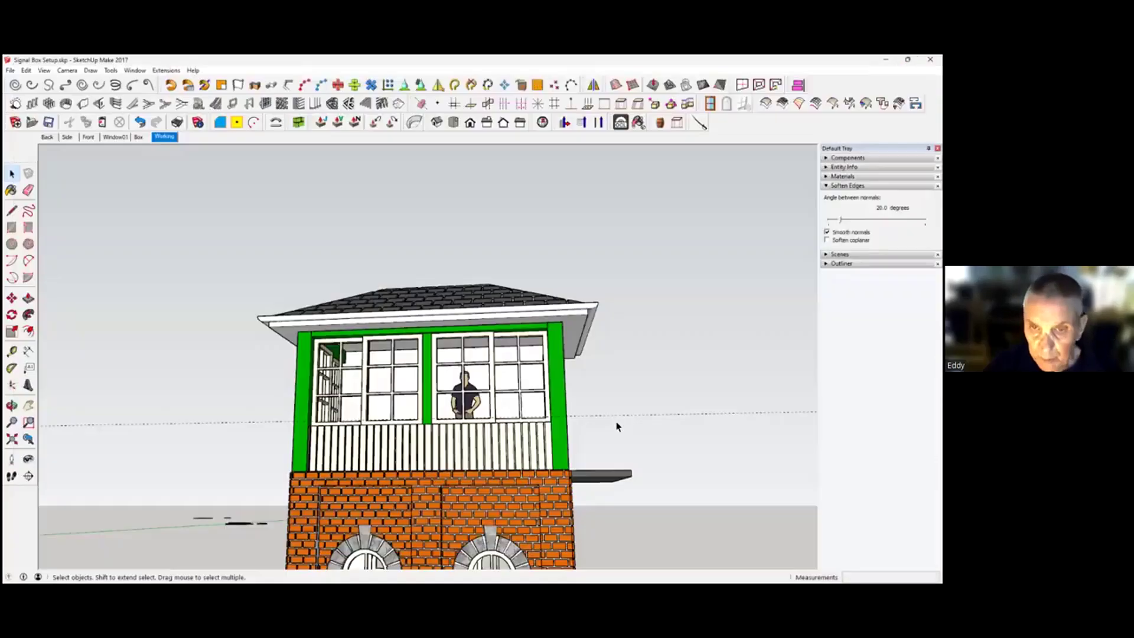
Switch to the signal box in SketchUp and try to create horizontal louvres with the default louvre settings
{"action": "scroll", "coordinate": [616, 426], "scroll_direction": "down", "scroll_amount": 5}
{"action": "mouse_move", "coordinate": [616, 427]}
{"action": "middle_mouse_down"}
{"action": "mouse_move", "coordinate": [466, 385]}
{"action": "mouse_move", "coordinate": [491, 466]}
{"action": "middle_mouse_up"}
{"action": "scroll", "coordinate": [410, 298], "scroll_direction": "up", "scroll_amount": 6}
{"action": "mouse_move", "coordinate": [409, 299]}
{"action": "middle_mouse_down"}
{"action": "mouse_move", "coordinate": [550, 432]}
{"action": "mouse_move", "coordinate": [554, 411]}
{"action": "middle_mouse_up"}
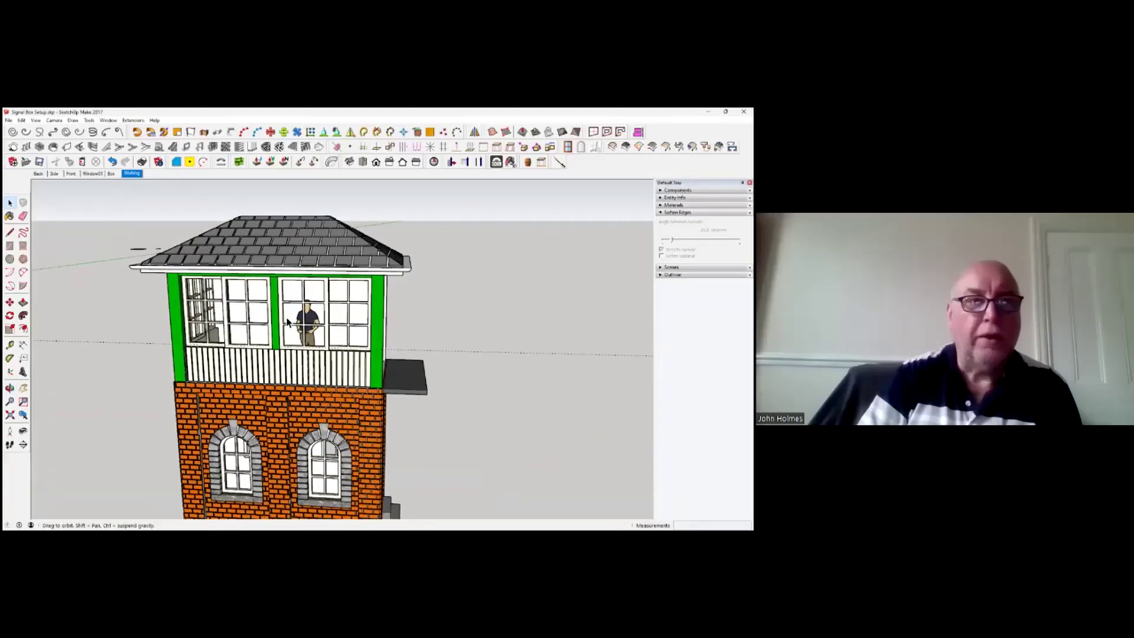
{"action": "mouse_move", "coordinate": [444, 394]}
{"action": "middle_mouse_down"}
{"action": "mouse_move", "coordinate": [402, 419]}
{"action": "mouse_move", "coordinate": [422, 423]}
{"action": "mouse_move", "coordinate": [493, 366]}
{"action": "mouse_move", "coordinate": [496, 316]}
{"action": "mouse_move", "coordinate": [449, 367]}
{"action": "mouse_move", "coordinate": [375, 382]}
{"action": "mouse_move", "coordinate": [362, 367]}
{"action": "middle_mouse_up"}
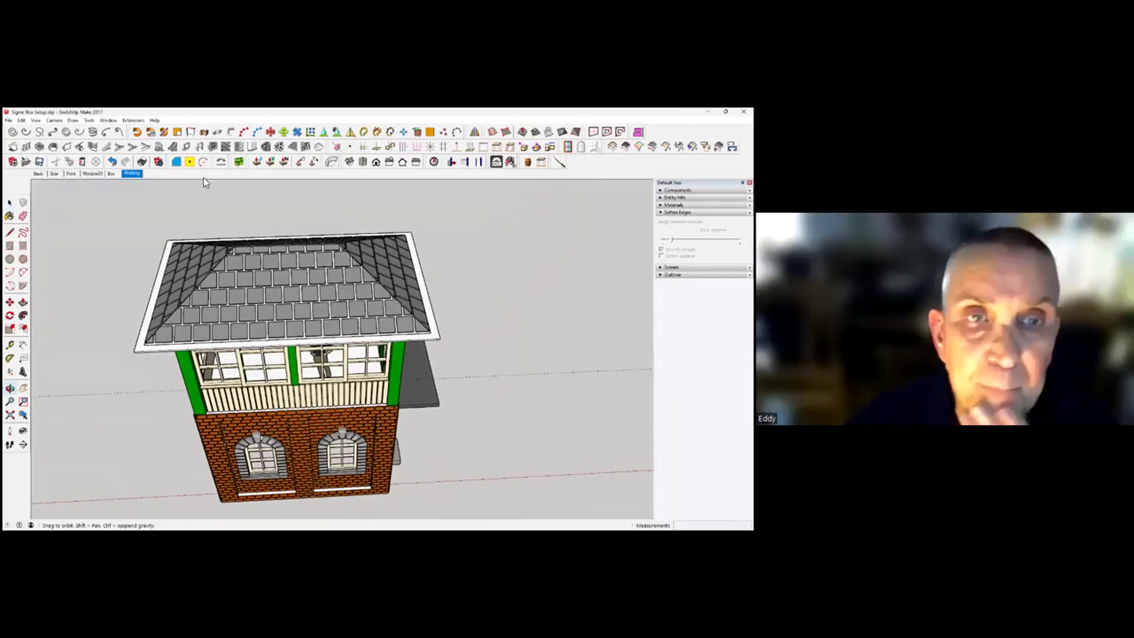
{"action": "key", "text": "space"}
{"action": "left_click", "coordinate": [238, 162]}
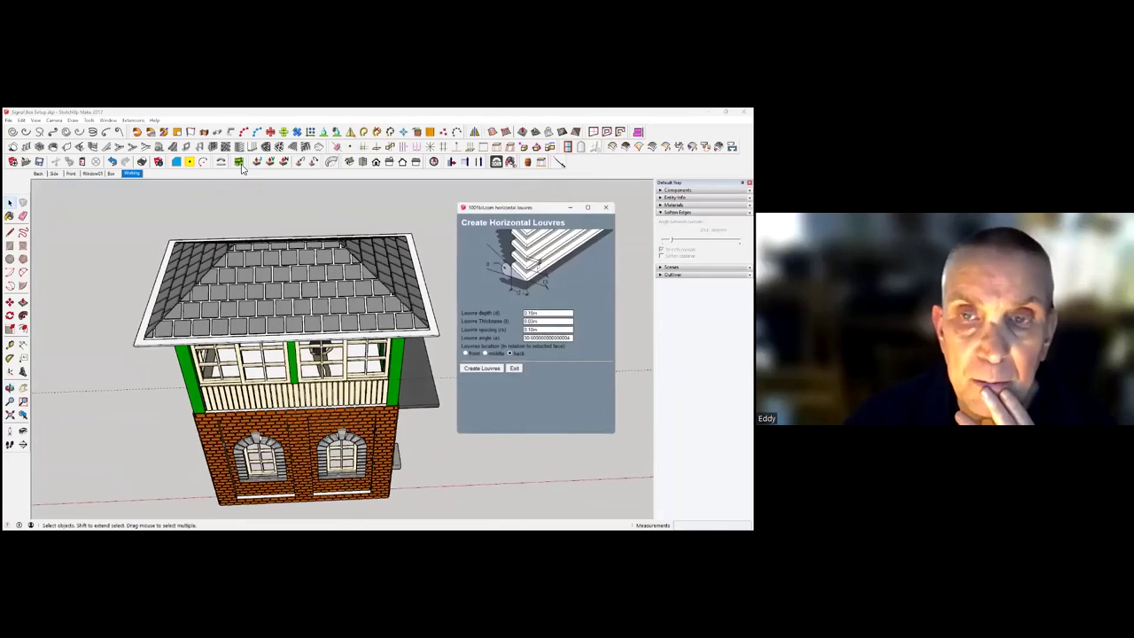
{"action": "left_click", "coordinate": [482, 368]}
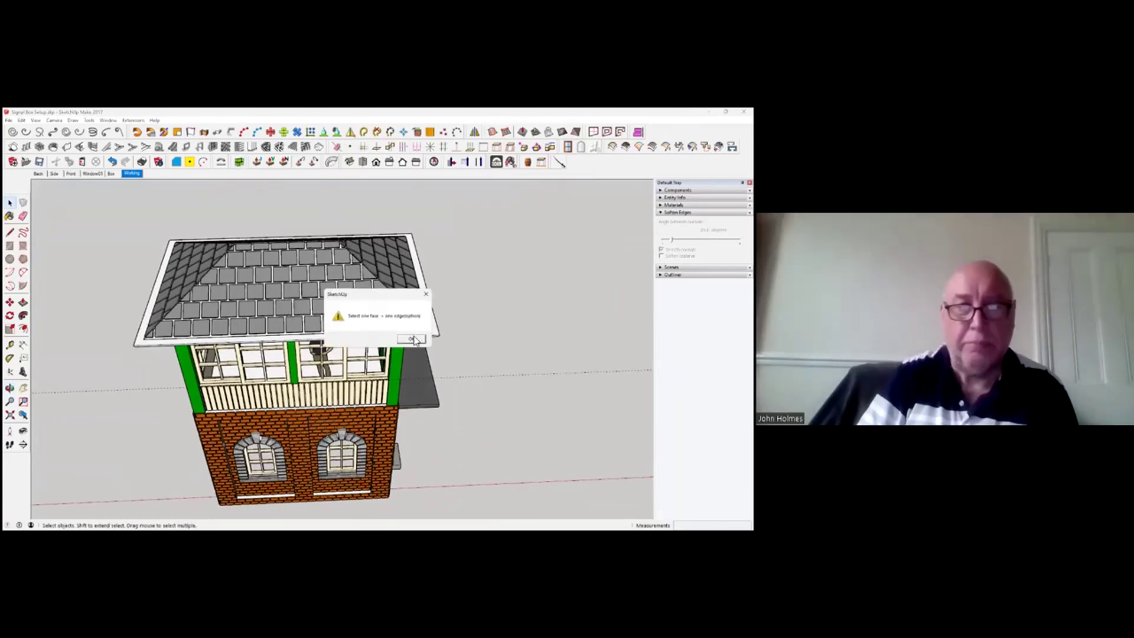
{"action": "left_click", "coordinate": [426, 296]}
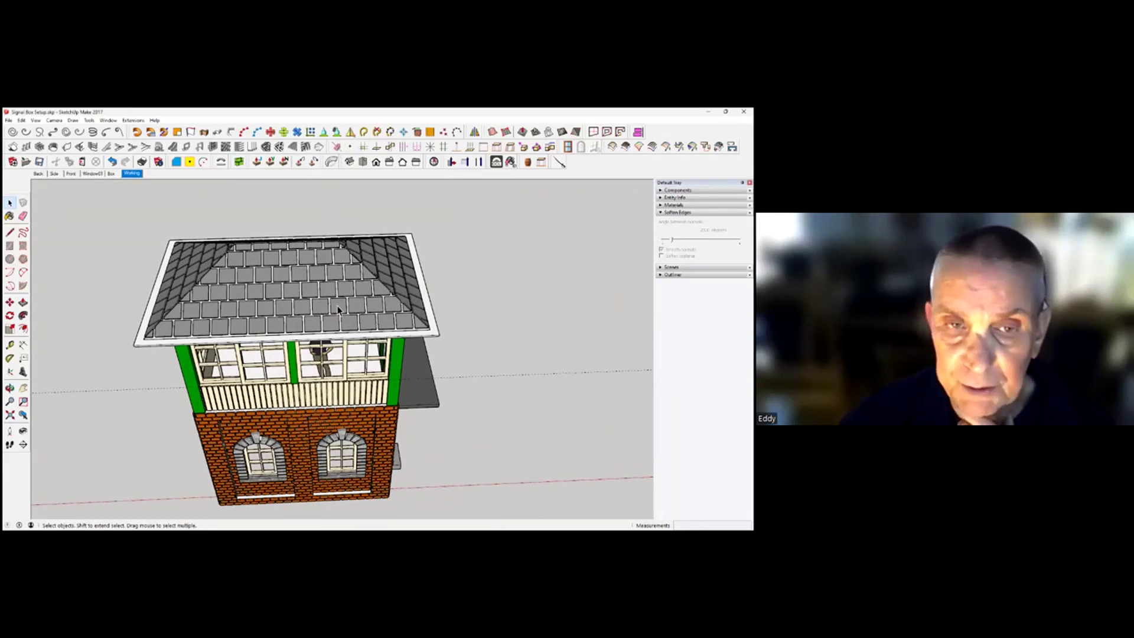
Switch to the other open signal box model, the one with the chimney and outside staircase
{"action": "middle_click_drag", "start_coordinate": [382, 350], "coordinate": [380, 324]}
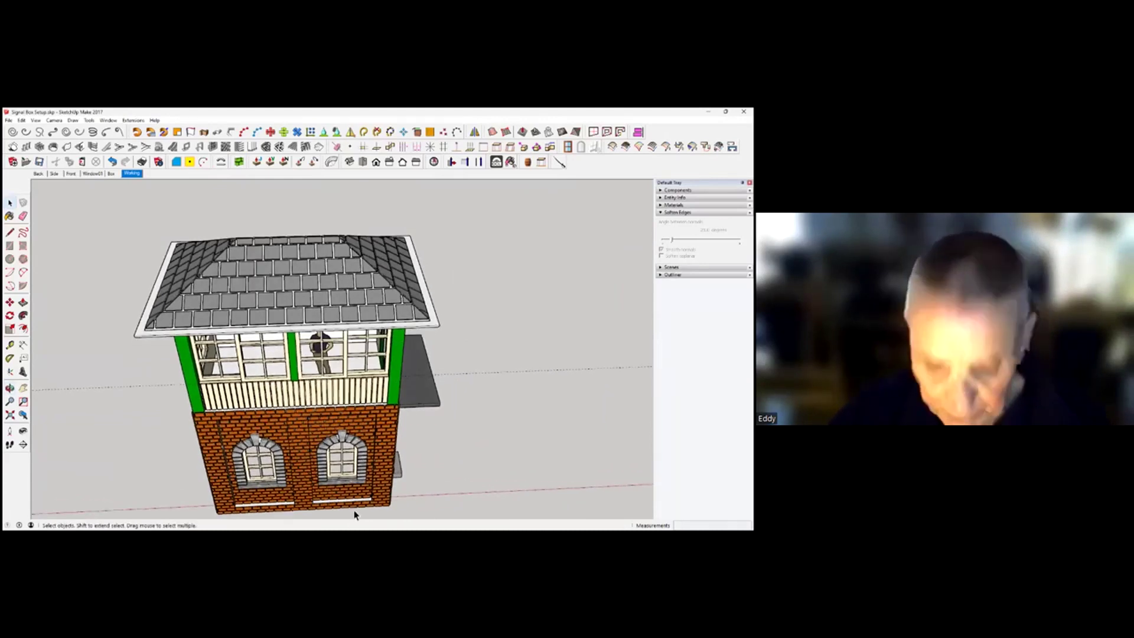
{"action": "key", "text": "super"}
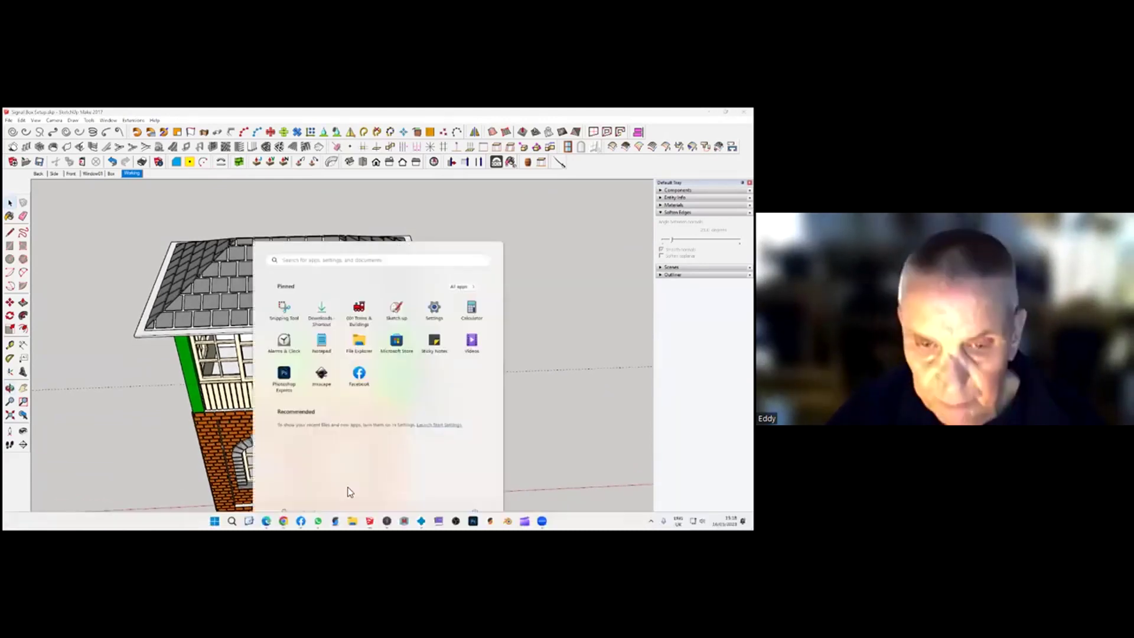
{"action": "mouse_move", "coordinate": [374, 520]}
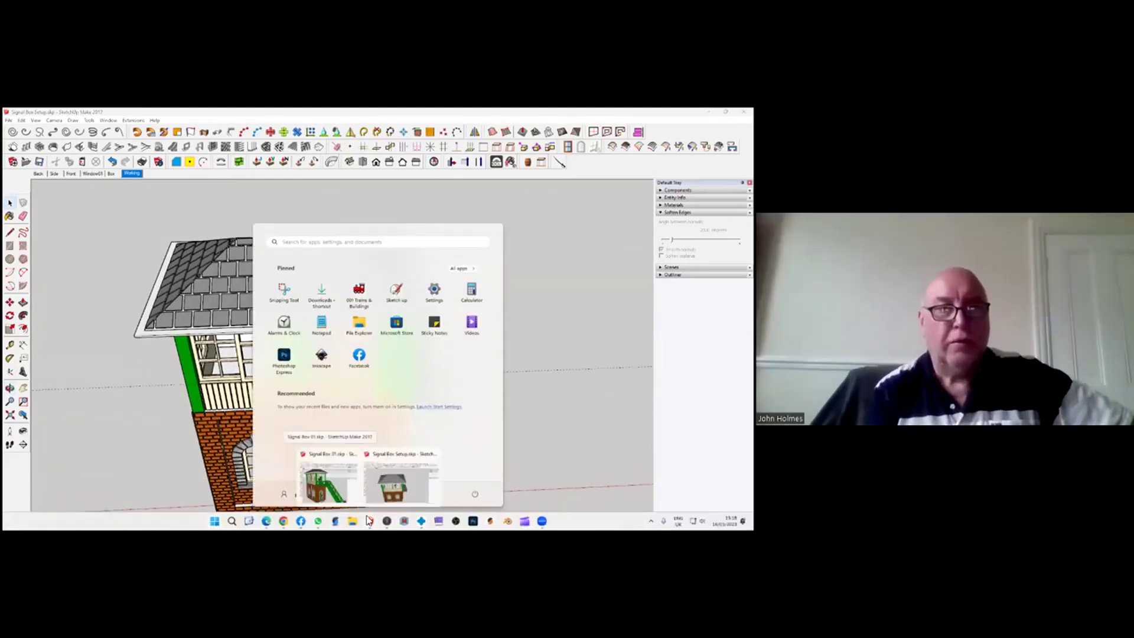
{"action": "left_click", "coordinate": [332, 492]}
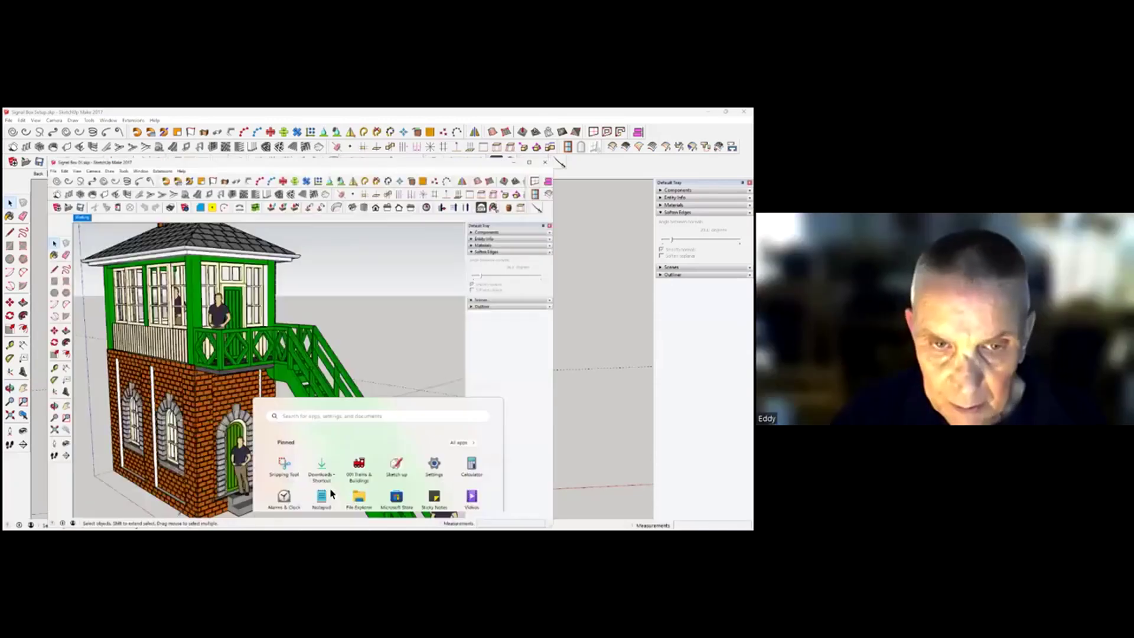
{"action": "scroll", "coordinate": [326, 418], "scroll_direction": "down", "scroll_amount": 6}
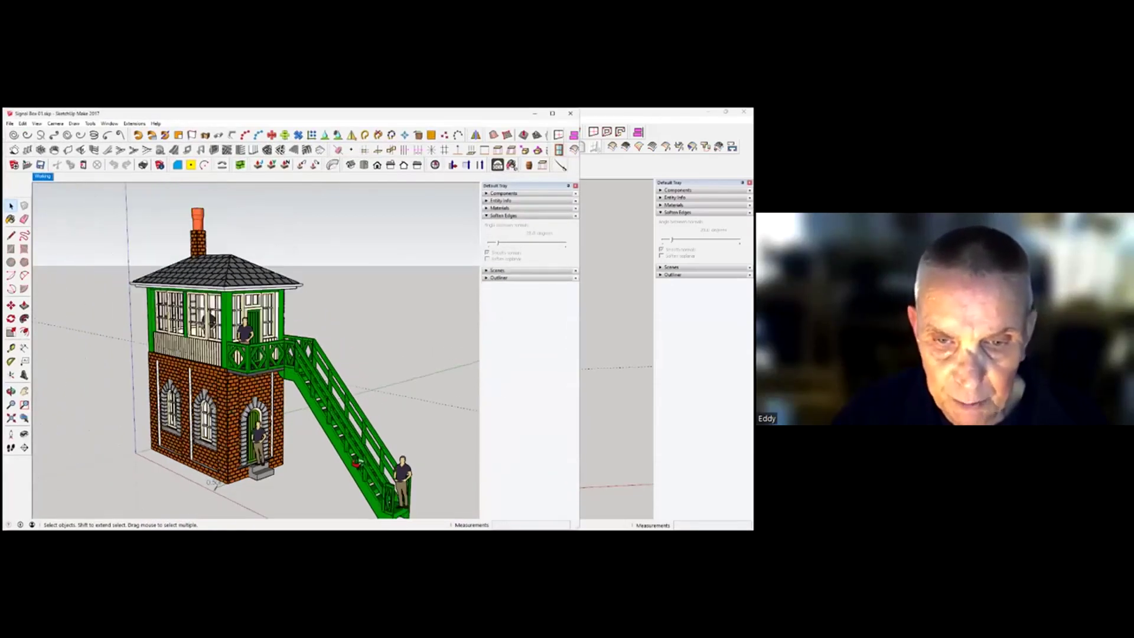
{"action": "mouse_move", "coordinate": [323, 416]}
{"action": "middle_mouse_down"}
{"action": "mouse_move", "coordinate": [469, 387]}
{"action": "mouse_move", "coordinate": [428, 406]}
{"action": "middle_mouse_up"}
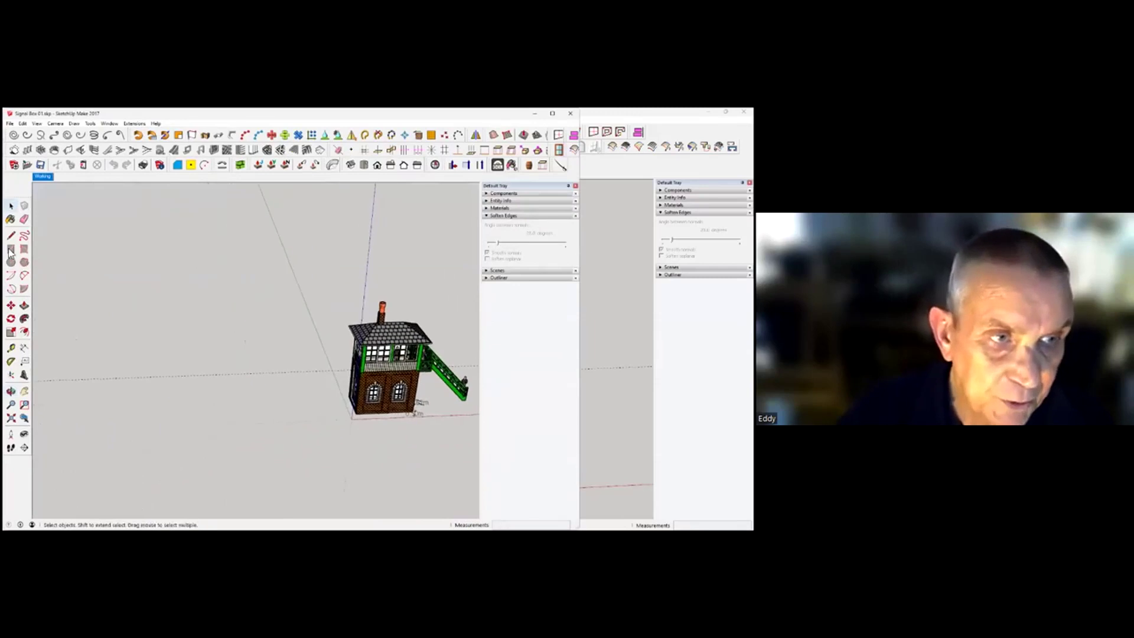
Draw a rectangular face on the empty ground beside the signal box and maximize the model's window
{"action": "left_click", "coordinate": [203, 384]}
{"action": "left_click", "coordinate": [267, 420]}
{"action": "key", "text": "space"}
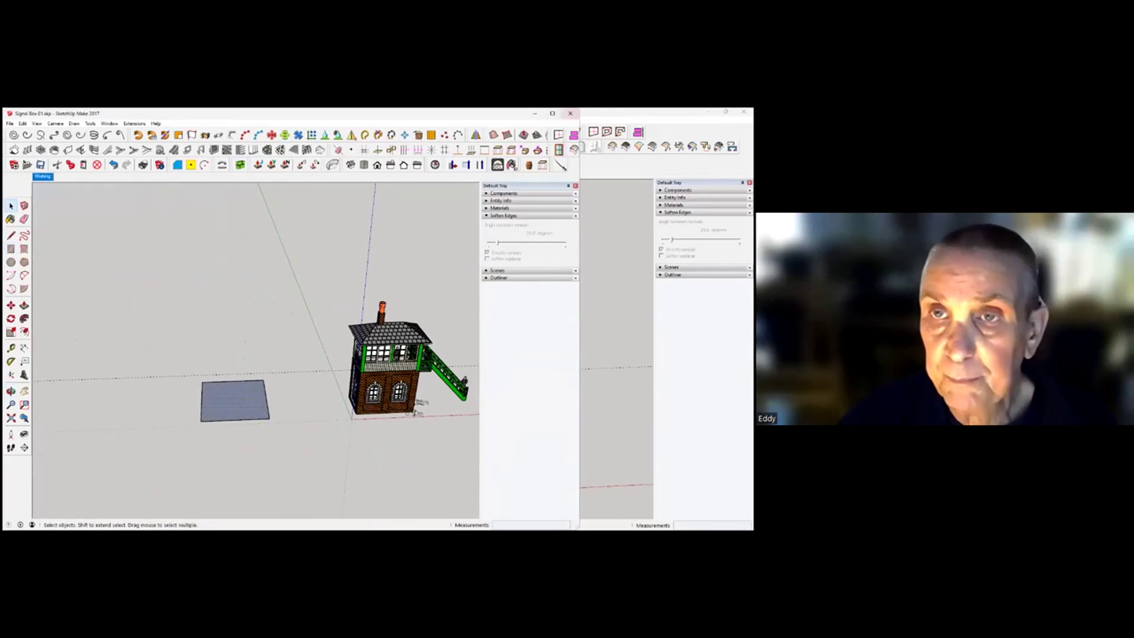
{"action": "left_click", "coordinate": [553, 114]}
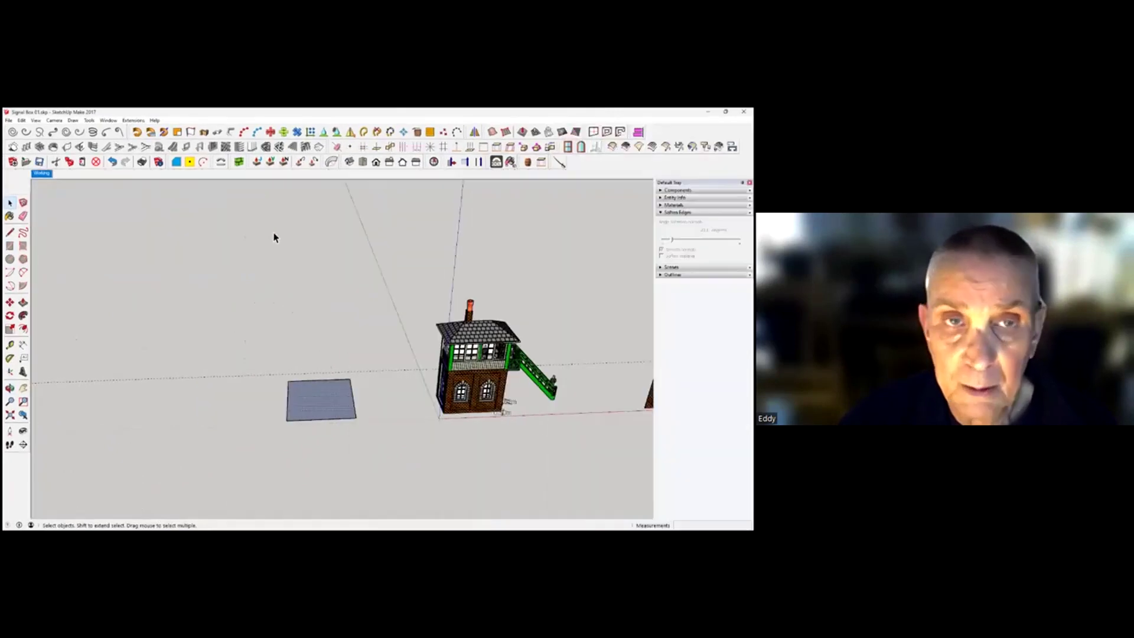
Try the 001 Roof Tiles Half Offset preset of the Oob plugin on the rectangular face, and cancel the operation
{"action": "left_click", "coordinate": [240, 163]}
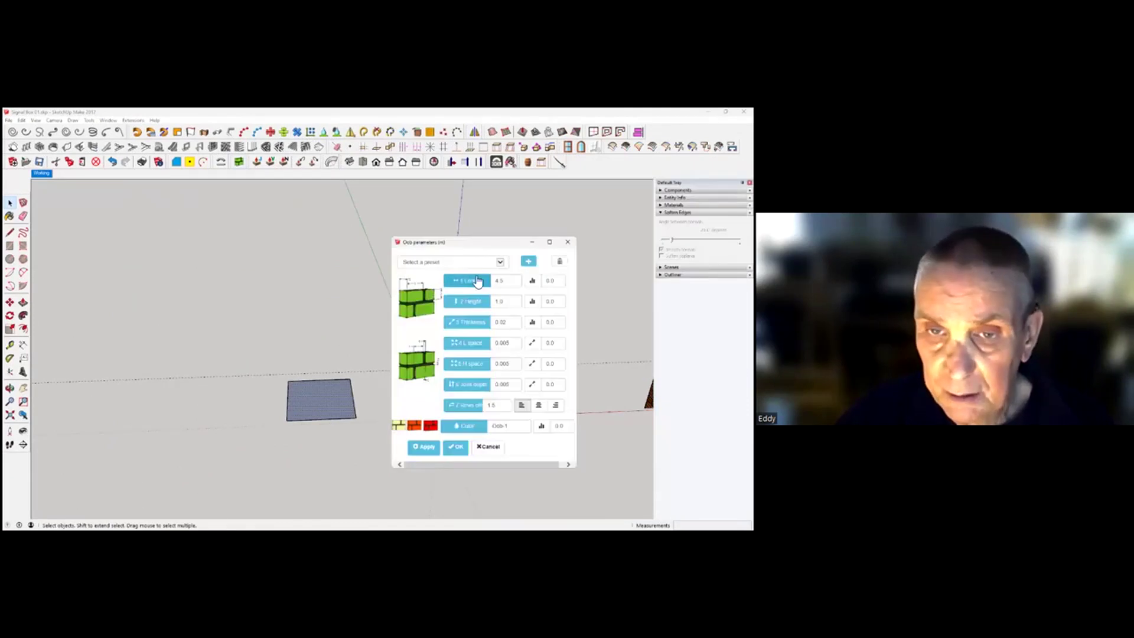
{"action": "left_click", "coordinate": [501, 261]}
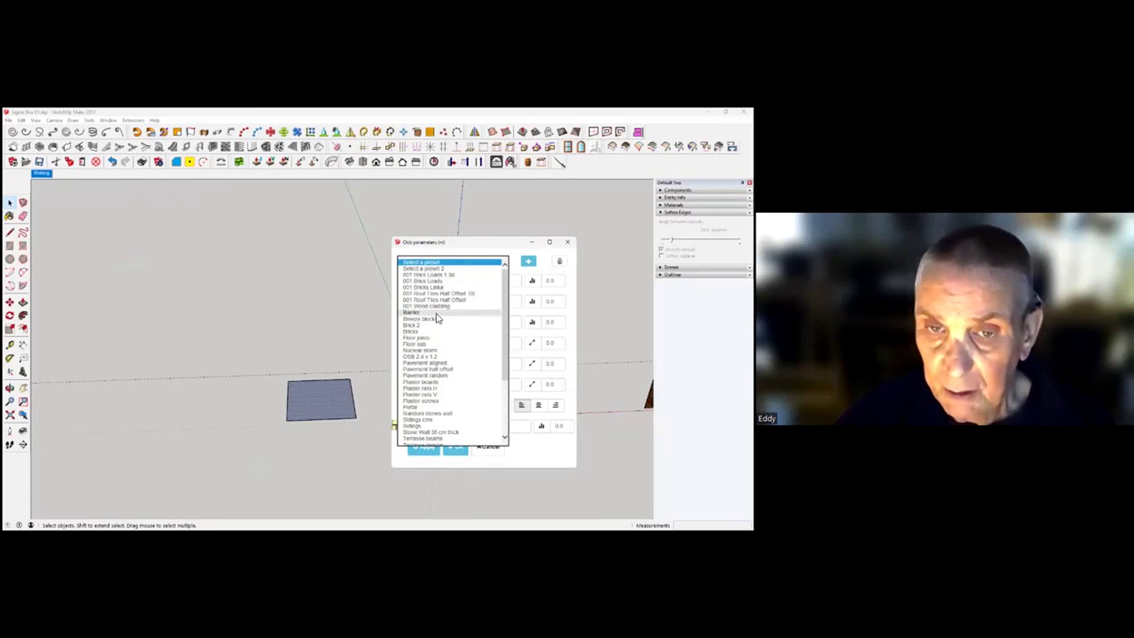
{"action": "left_click", "coordinate": [466, 301]}
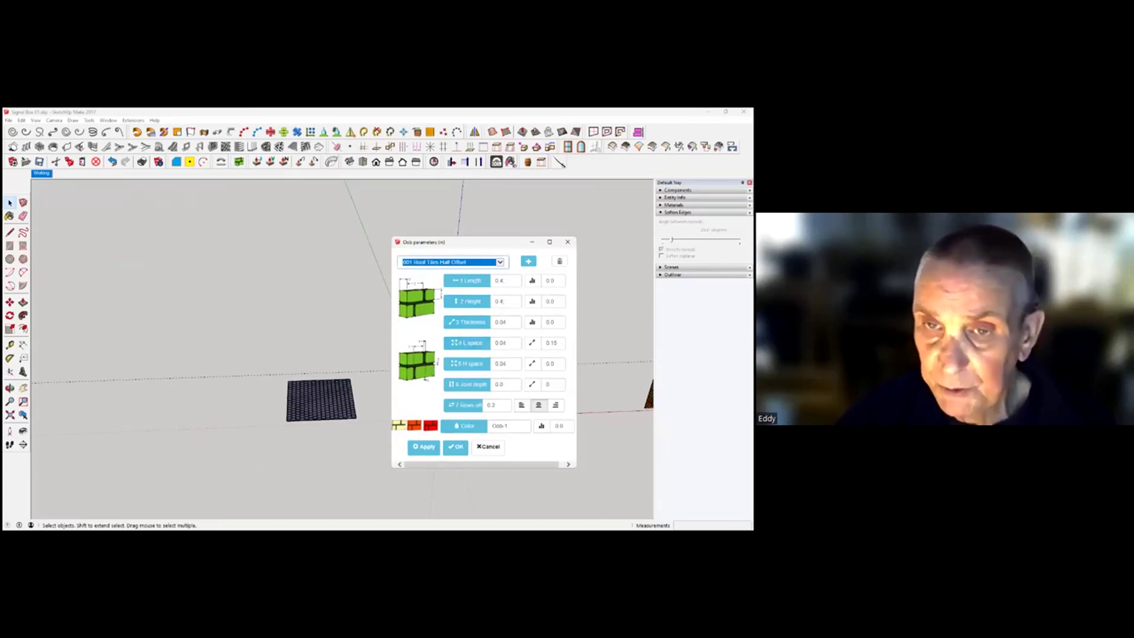
{"action": "left_click", "coordinate": [489, 447]}
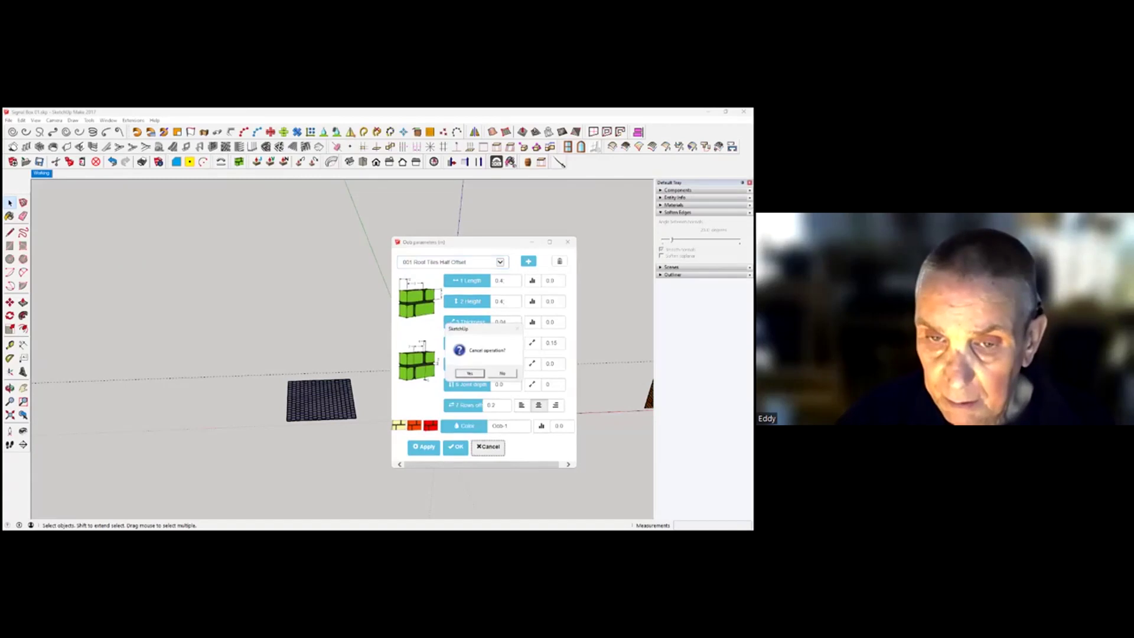
{"action": "left_click", "coordinate": [470, 374]}
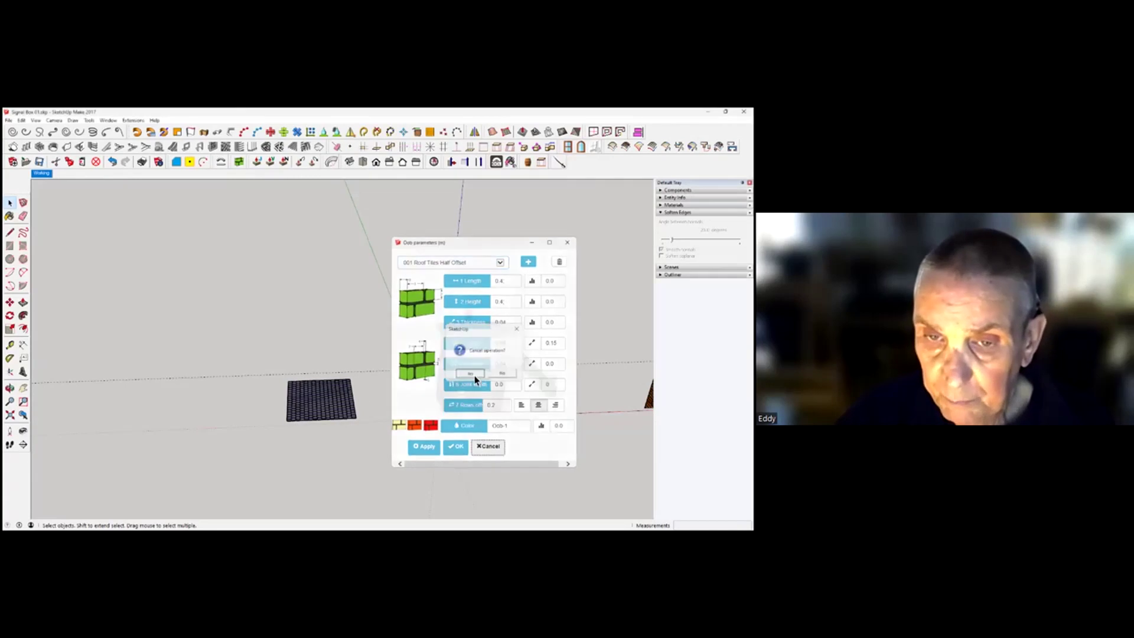
Examine the list of cladding presets in the Oob parameters for the rectangular face and close the dialog
{"action": "left_click", "coordinate": [239, 163]}
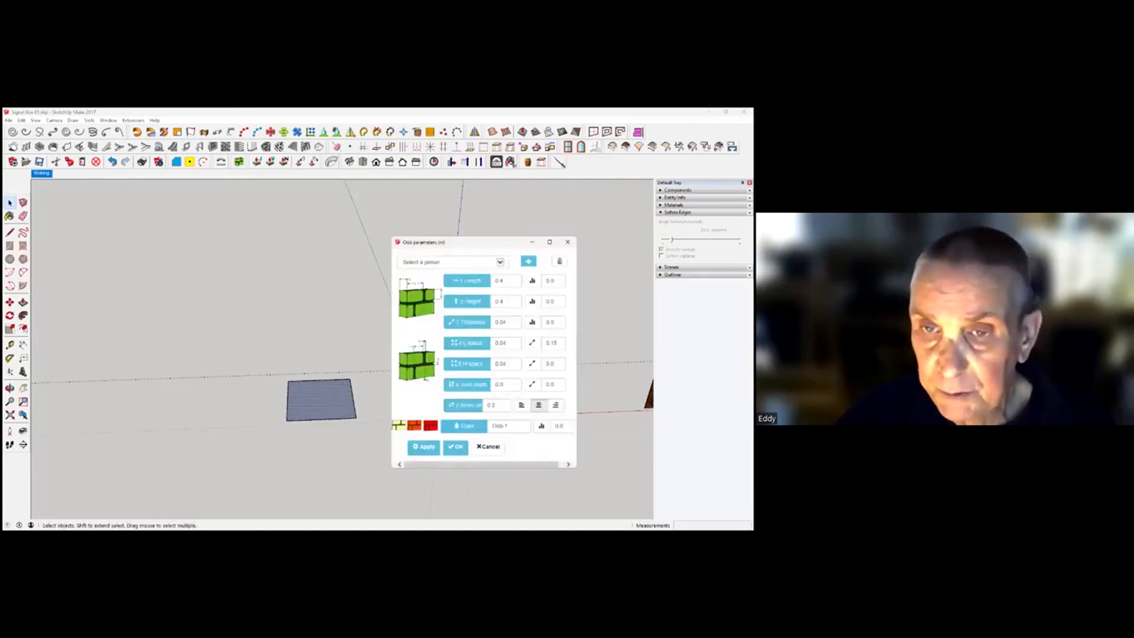
{"action": "left_click", "coordinate": [500, 262]}
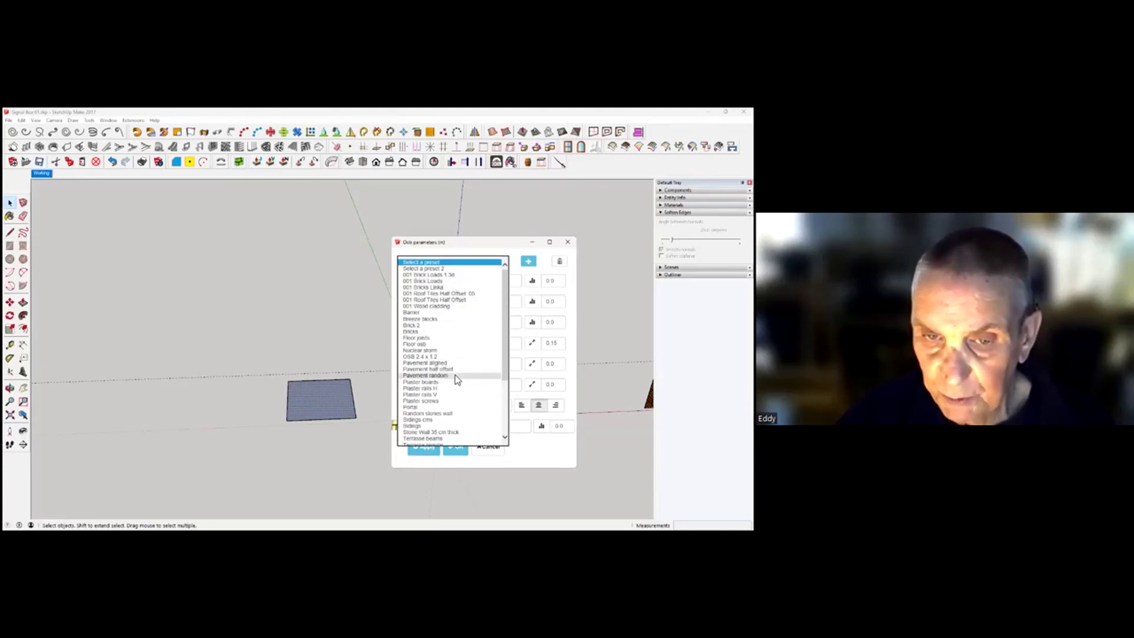
{"action": "left_click", "coordinate": [568, 242]}
{"action": "left_click", "coordinate": [568, 242]}
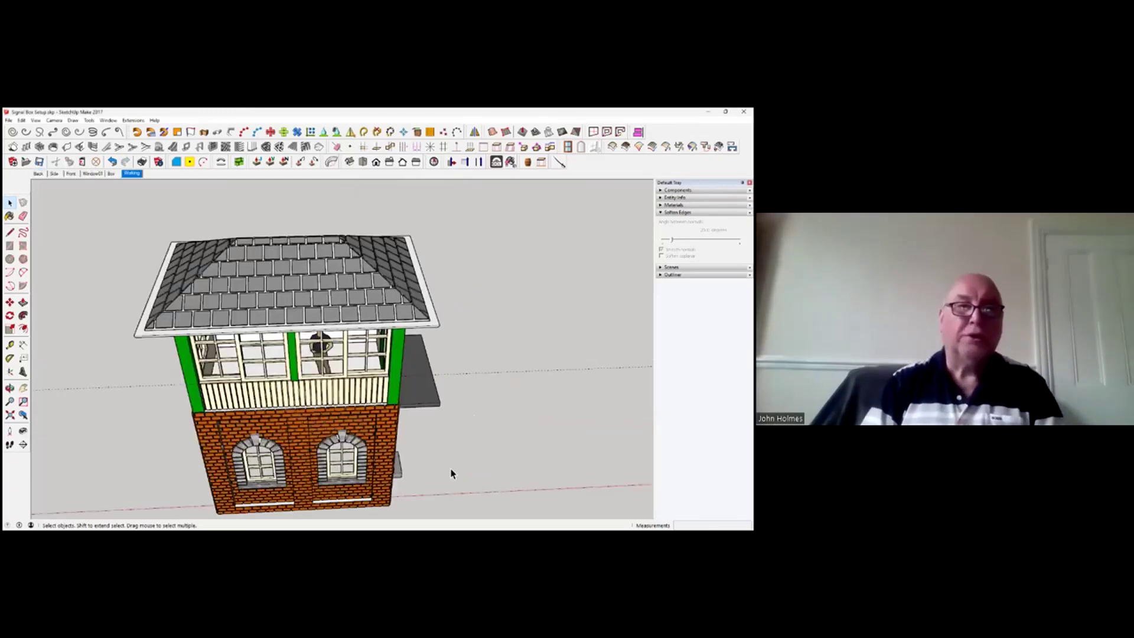
{"action": "middle_click_drag", "start_coordinate": [451, 473], "coordinate": [430, 438]}
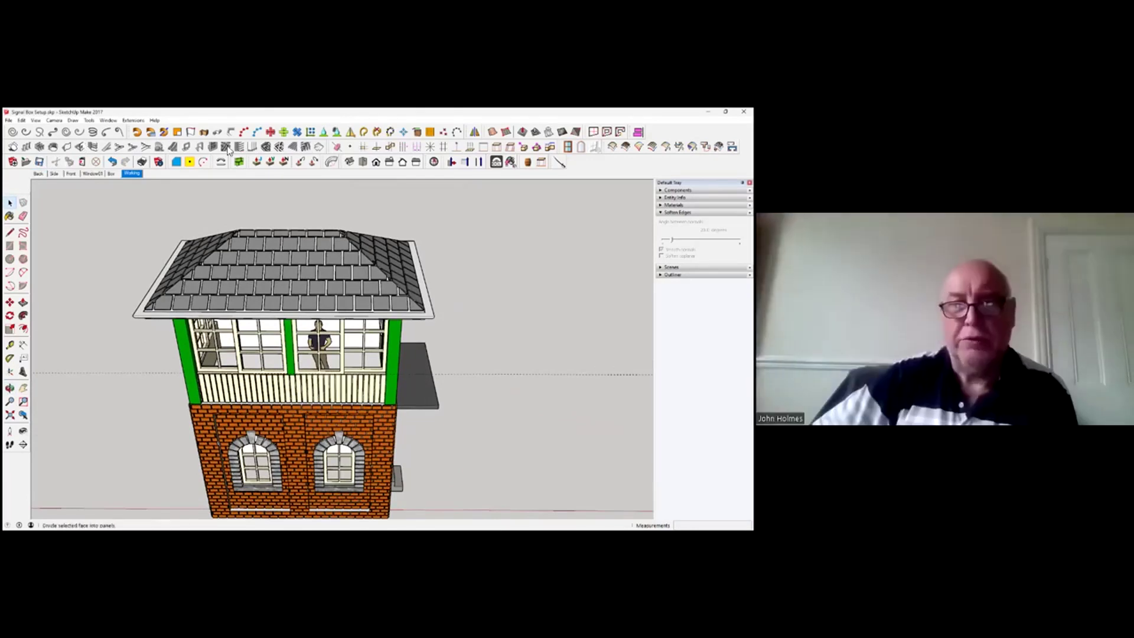
{"action": "middle_click_drag", "start_coordinate": [395, 279], "coordinate": [233, 300]}
{"action": "scroll", "coordinate": [362, 369], "scroll_direction": "up", "scroll_amount": 6}
{"action": "middle_click_drag", "start_coordinate": [361, 369], "coordinate": [354, 467]}
{"action": "scroll", "coordinate": [319, 332], "scroll_direction": "down", "scroll_amount": 2}
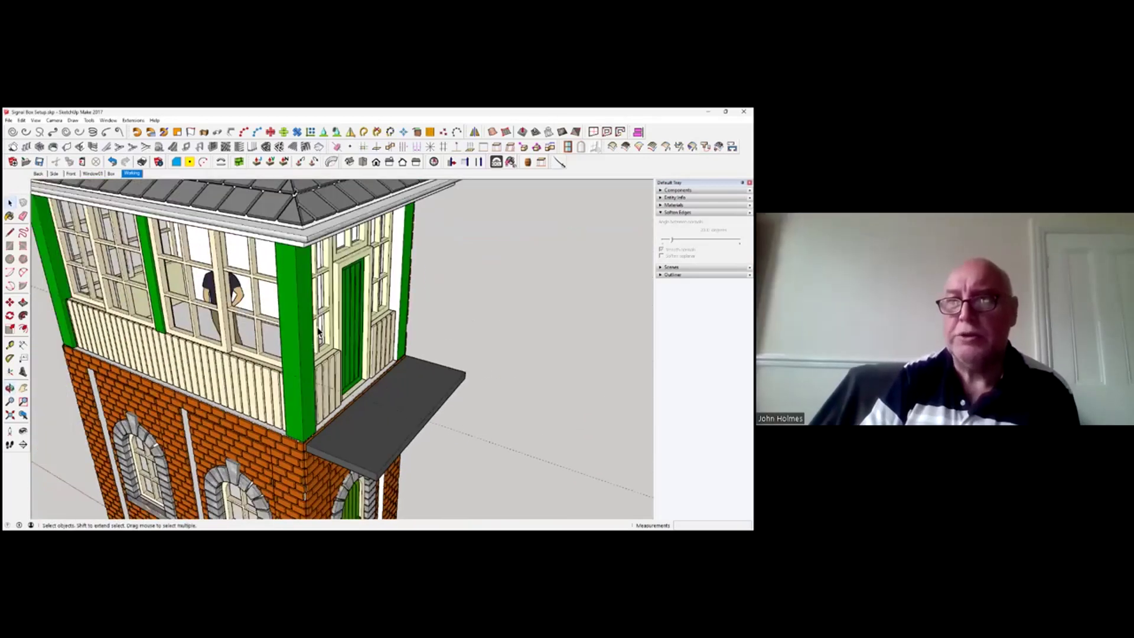
{"action": "scroll", "coordinate": [142, 365], "scroll_direction": "down", "scroll_amount": 4}
{"action": "middle_click_drag", "start_coordinate": [142, 365], "coordinate": [408, 341]}
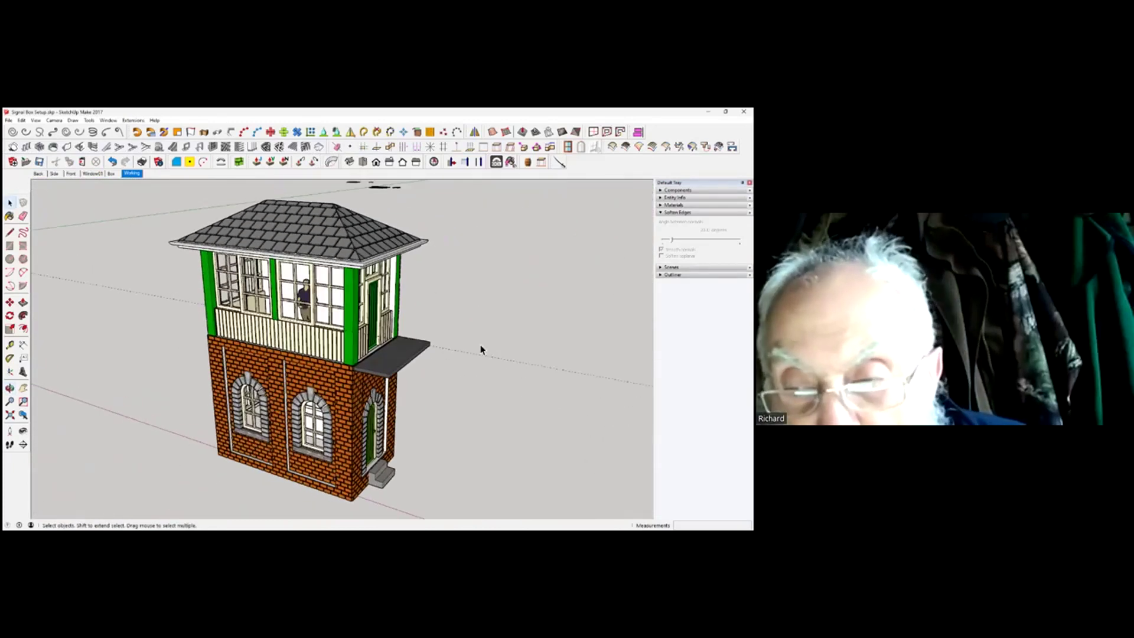
Draw a rectangle about 4.6 by 4.7 m on the ground beside the signal box in the Setup model
{"action": "mouse_move", "coordinate": [438, 405]}
{"action": "middle_mouse_down"}
{"action": "mouse_move", "coordinate": [508, 403]}
{"action": "mouse_move", "coordinate": [459, 410]}
{"action": "middle_mouse_up"}
{"action": "middle_click_drag", "start_coordinate": [409, 378], "coordinate": [549, 412], "text": "shift"}
{"action": "left_click", "coordinate": [279, 399]}
{"action": "left_click", "coordinate": [394, 461]}
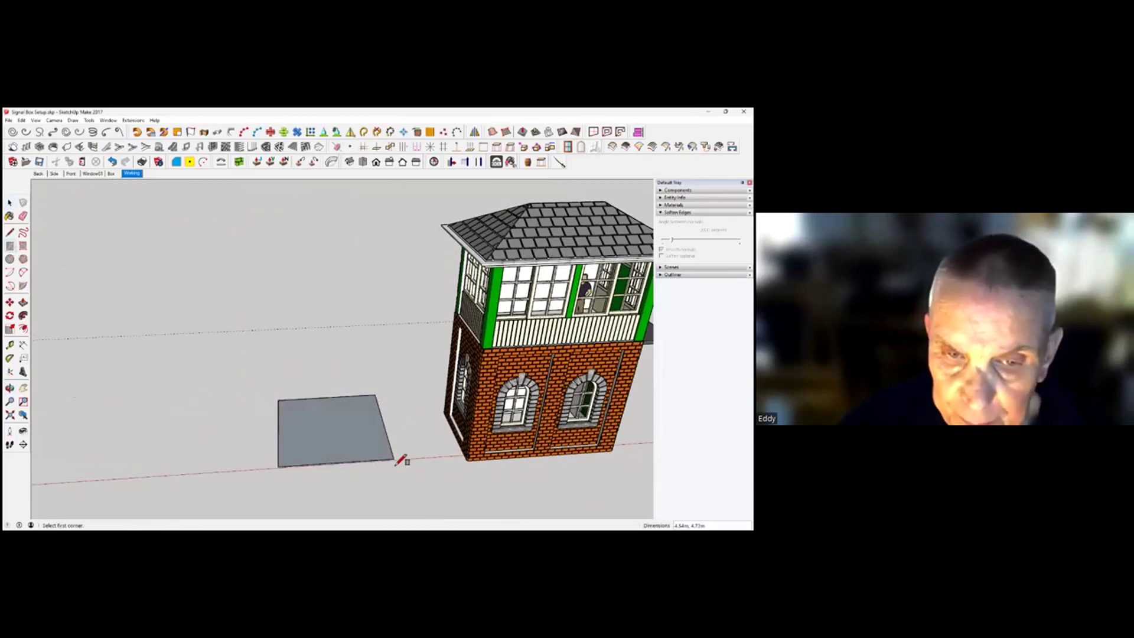
Offset the outline of the ground rectangle inward to form a narrow border around its face
{"action": "middle_click_drag", "start_coordinate": [368, 446], "coordinate": [334, 434]}
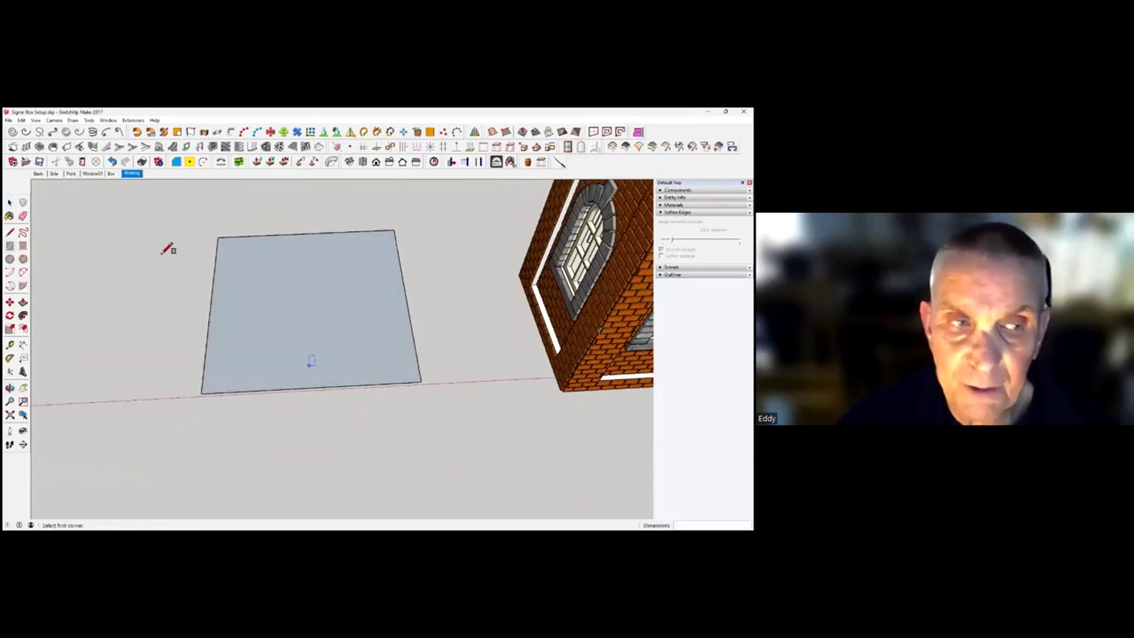
{"action": "left_click", "coordinate": [22, 330]}
{"action": "key", "text": "Escape"}
{"action": "left_click", "coordinate": [214, 334]}
{"action": "key", "text": "Escape"}
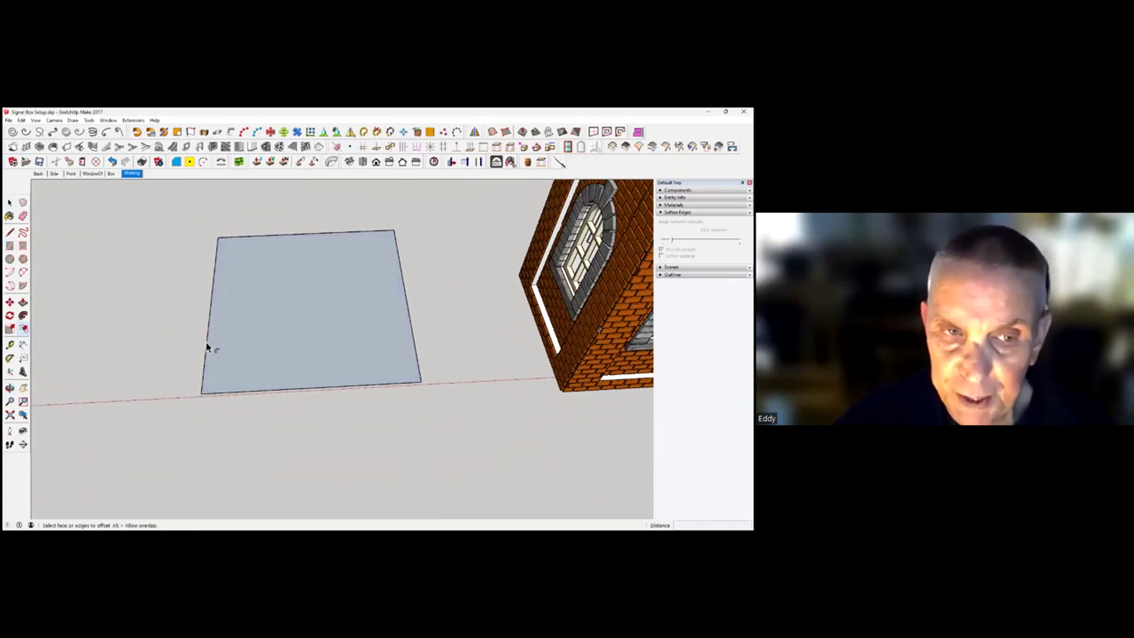
{"action": "left_click", "coordinate": [24, 330]}
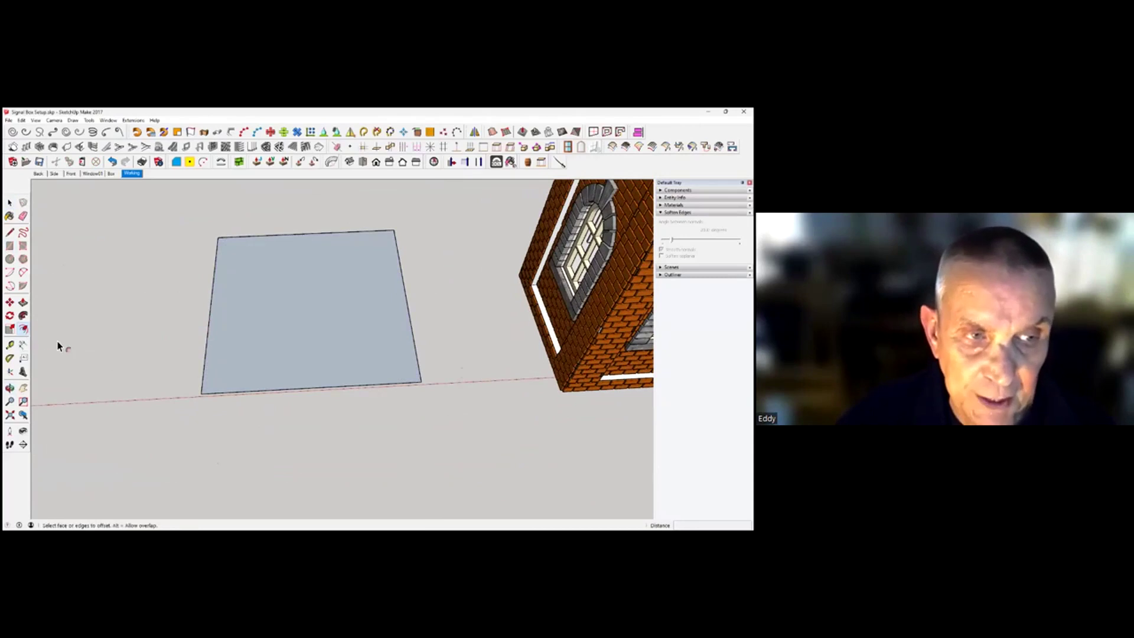
{"action": "left_click", "coordinate": [206, 362]}
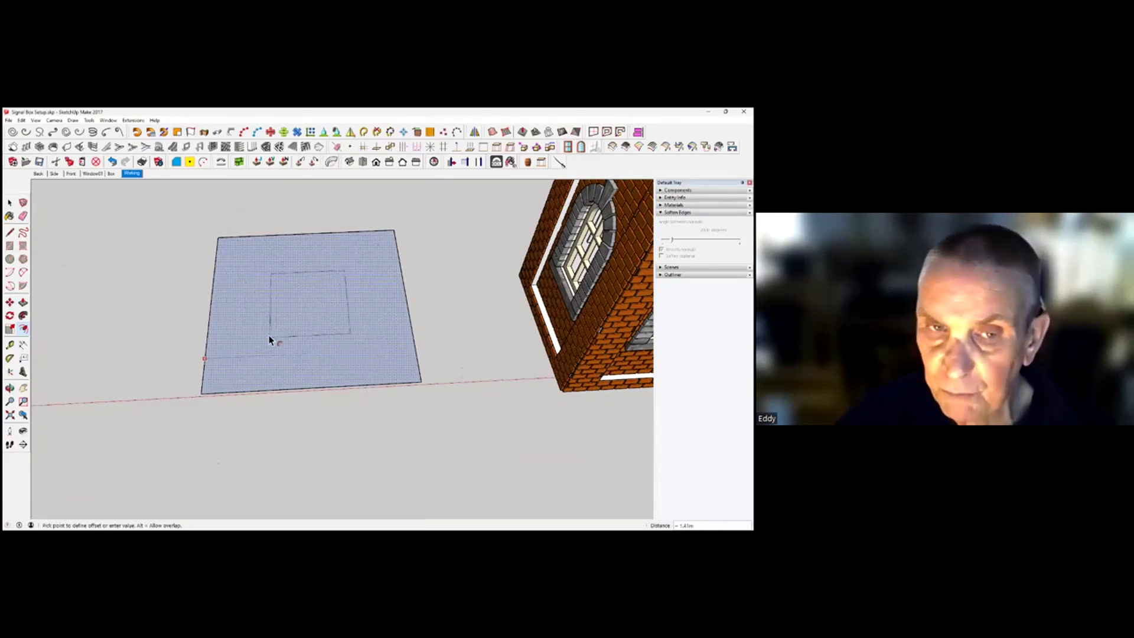
{"action": "left_click", "coordinate": [235, 367]}
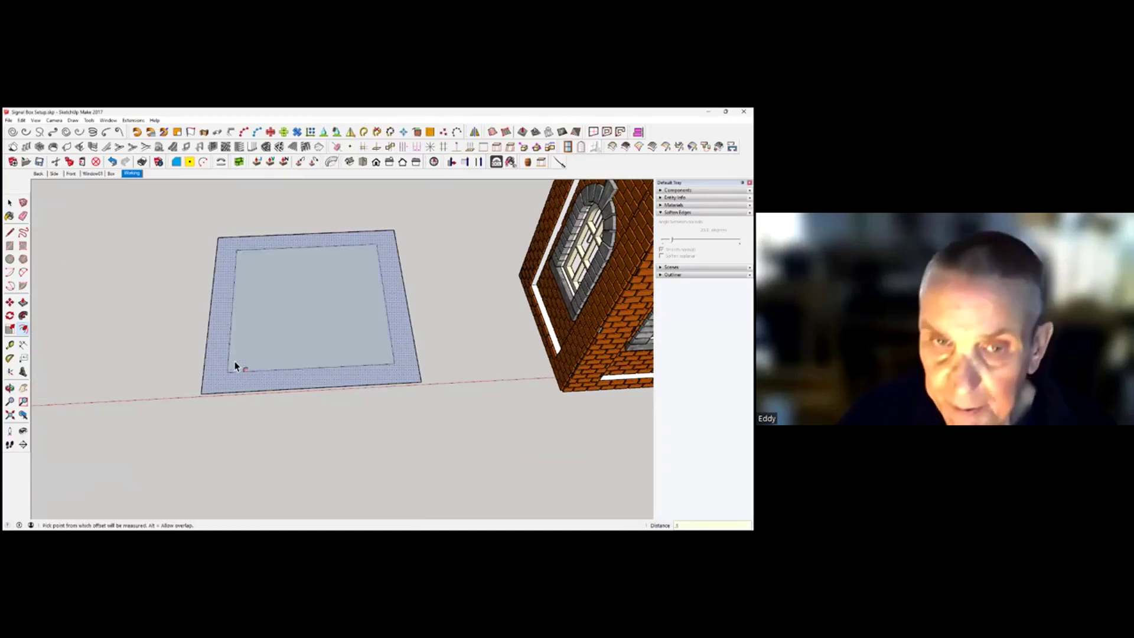
Offset the inner rectangle's outline inward again, and check the nested faces and edges by selecting them
{"action": "left_click", "coordinate": [237, 320]}
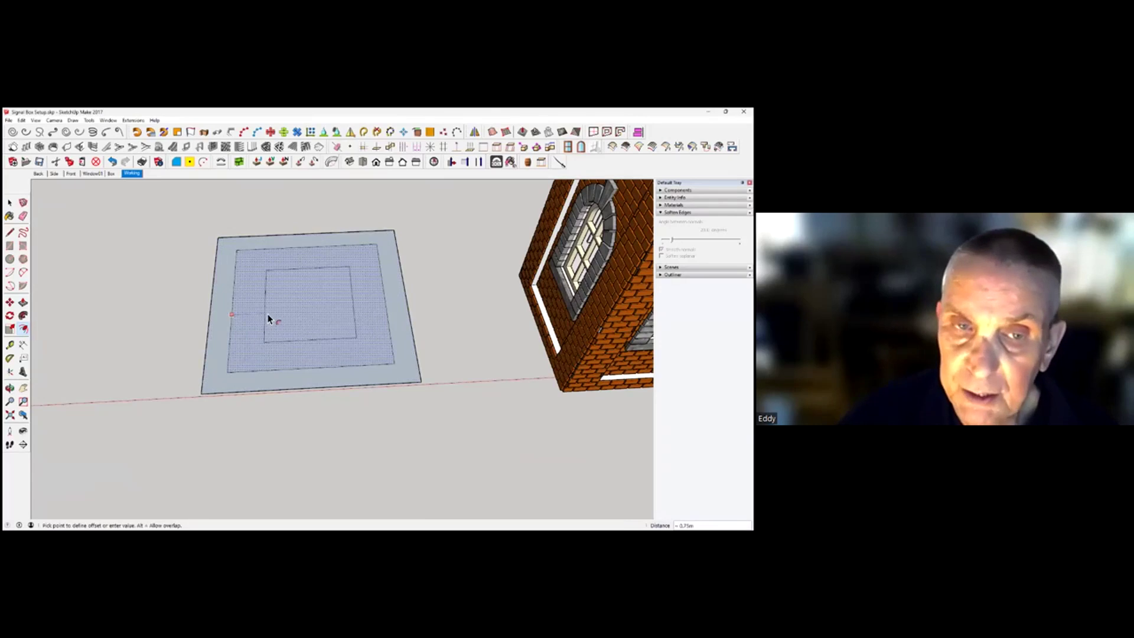
{"action": "left_click", "coordinate": [298, 321]}
{"action": "middle_click_drag", "start_coordinate": [301, 324], "coordinate": [291, 353]}
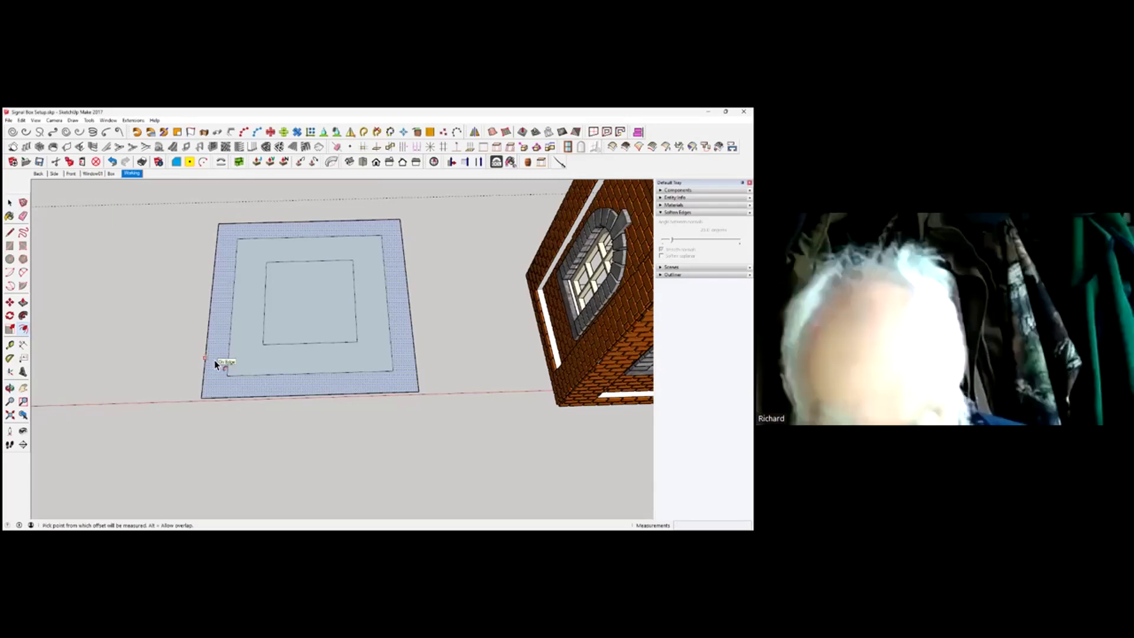
{"action": "key", "text": "Escape"}
{"action": "left_click", "coordinate": [8, 203]}
{"action": "left_click", "coordinate": [313, 332]}
{"action": "mouse_move", "coordinate": [311, 332]}
{"action": "middle_mouse_down"}
{"action": "mouse_move", "coordinate": [329, 303]}
{"action": "mouse_move", "coordinate": [322, 319]}
{"action": "middle_mouse_up"}
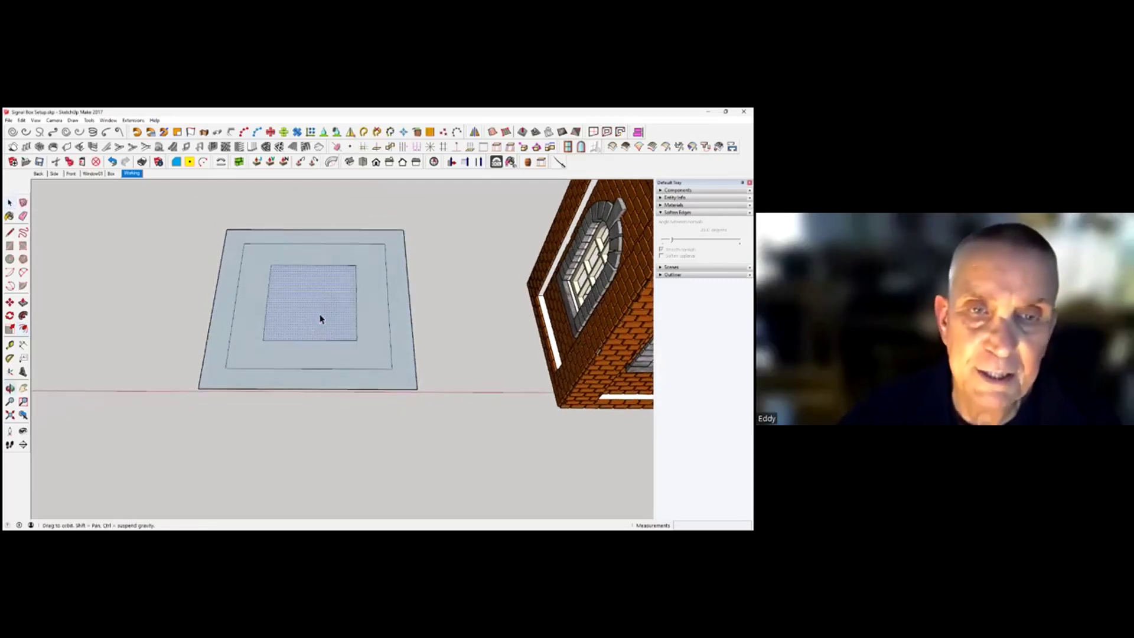
{"action": "left_click", "coordinate": [239, 296]}
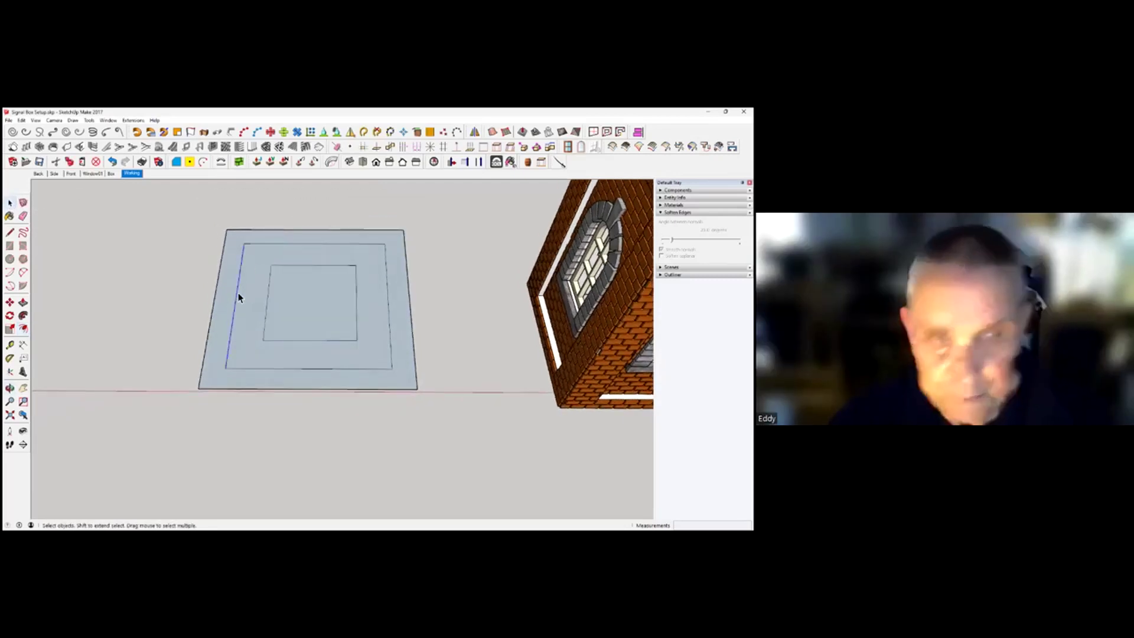
Undo both offsets and the ground rectangle beside the signal box
{"action": "key", "text": "ctrl+z"}
{"action": "key", "text": "ctrl+z"}
{"action": "key", "text": "ctrl+z"}
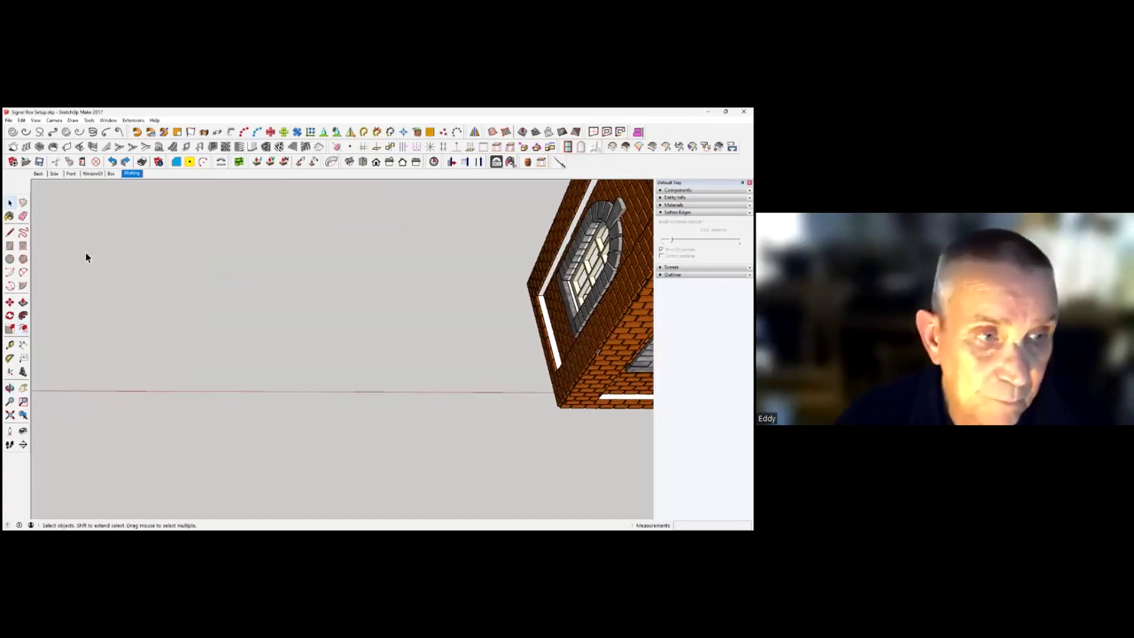
Draw a smaller rectangle on the ground beside the signal box
{"action": "left_click", "coordinate": [10, 246]}
{"action": "left_click", "coordinate": [258, 309]}
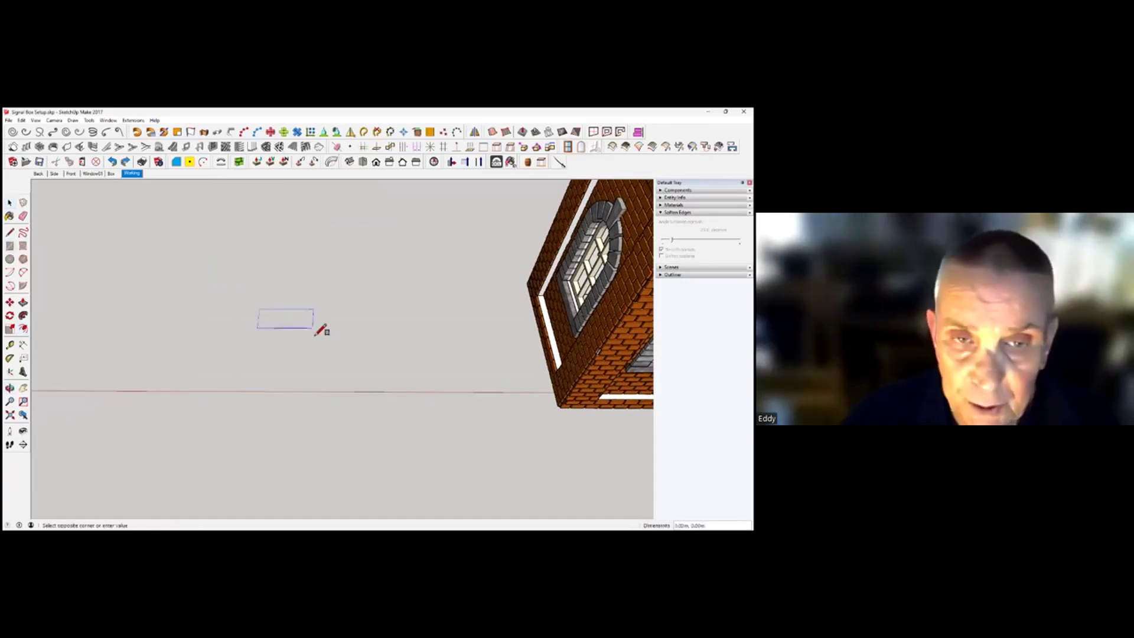
{"action": "left_click", "coordinate": [382, 365]}
{"action": "key", "text": "space"}
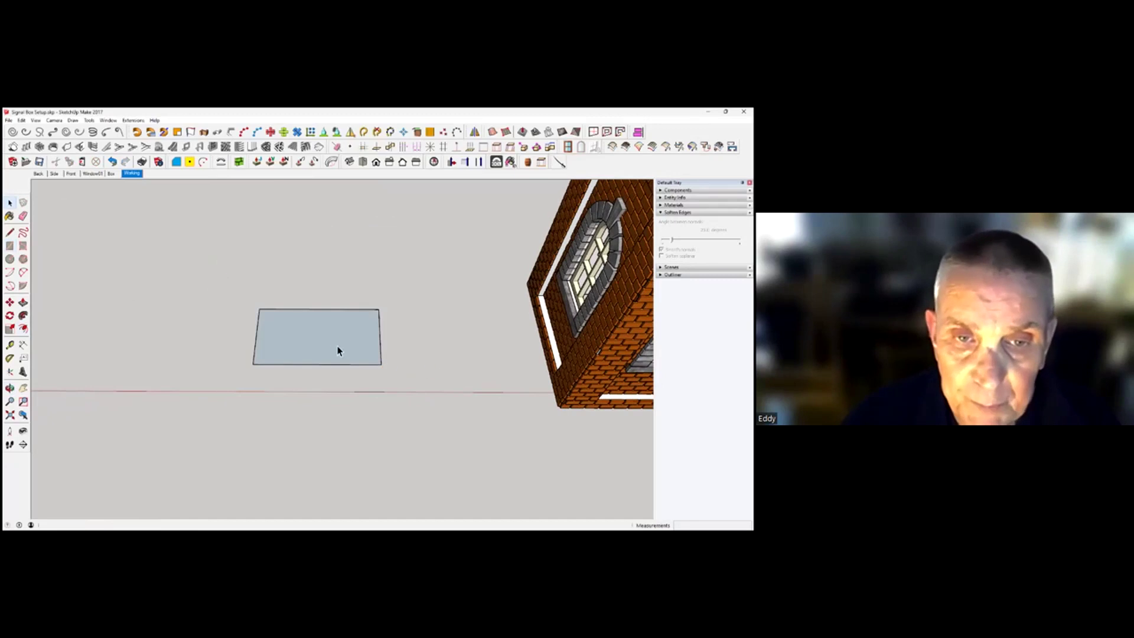
Create a hip roof with an overhang on the new rectangular face and view it from below
{"action": "left_click", "coordinate": [338, 351]}
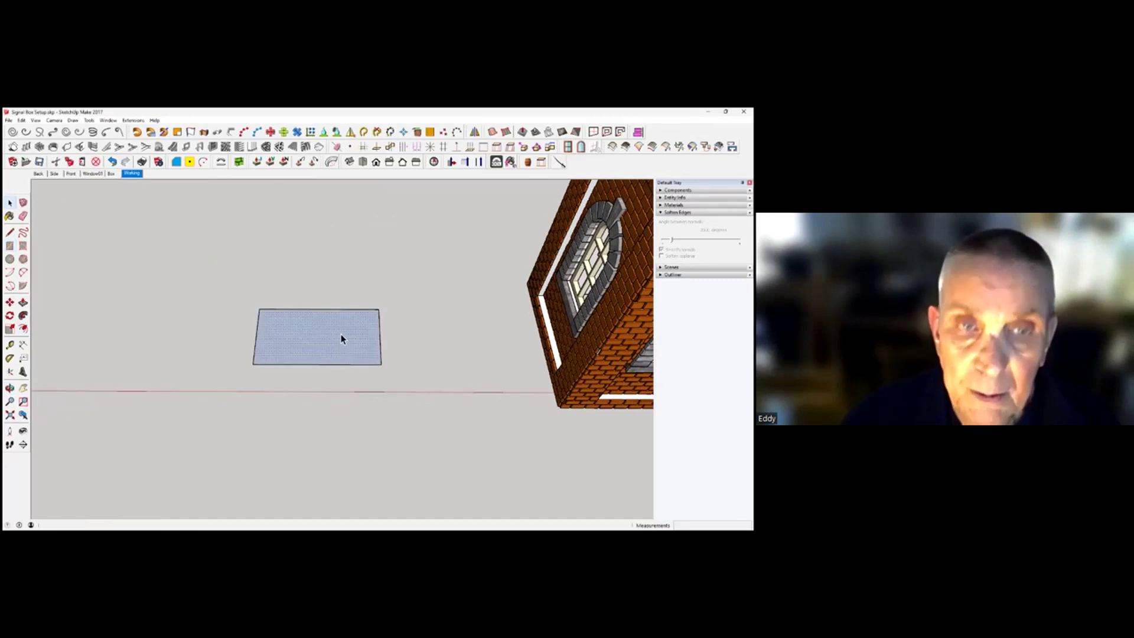
{"action": "left_click", "coordinate": [319, 147]}
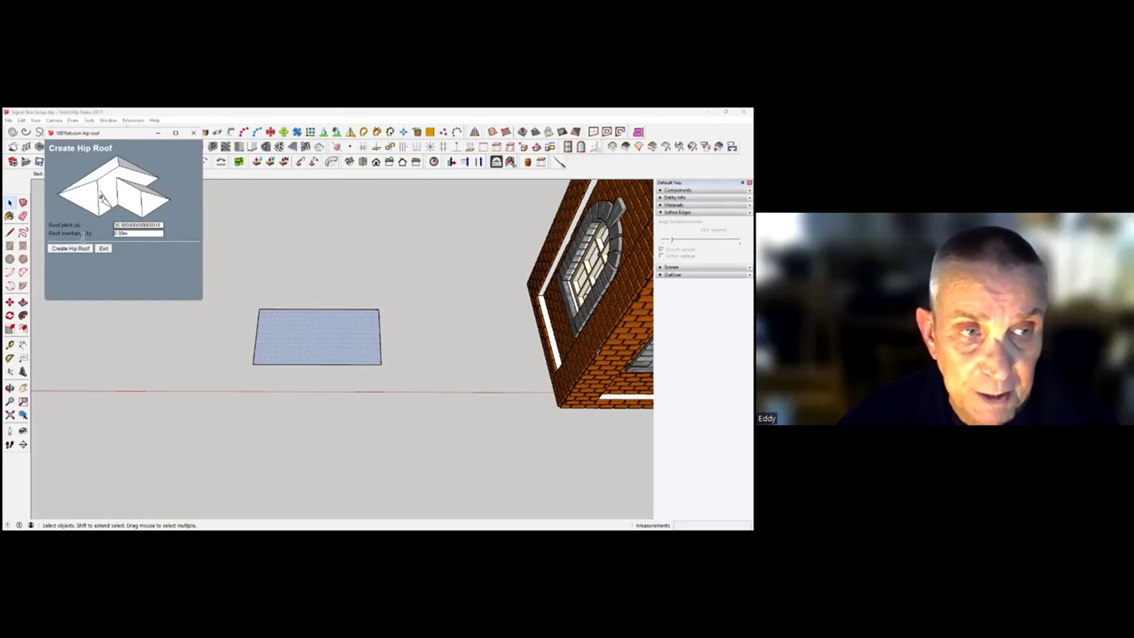
{"action": "left_click_drag", "start_coordinate": [133, 237], "coordinate": [108, 237]}
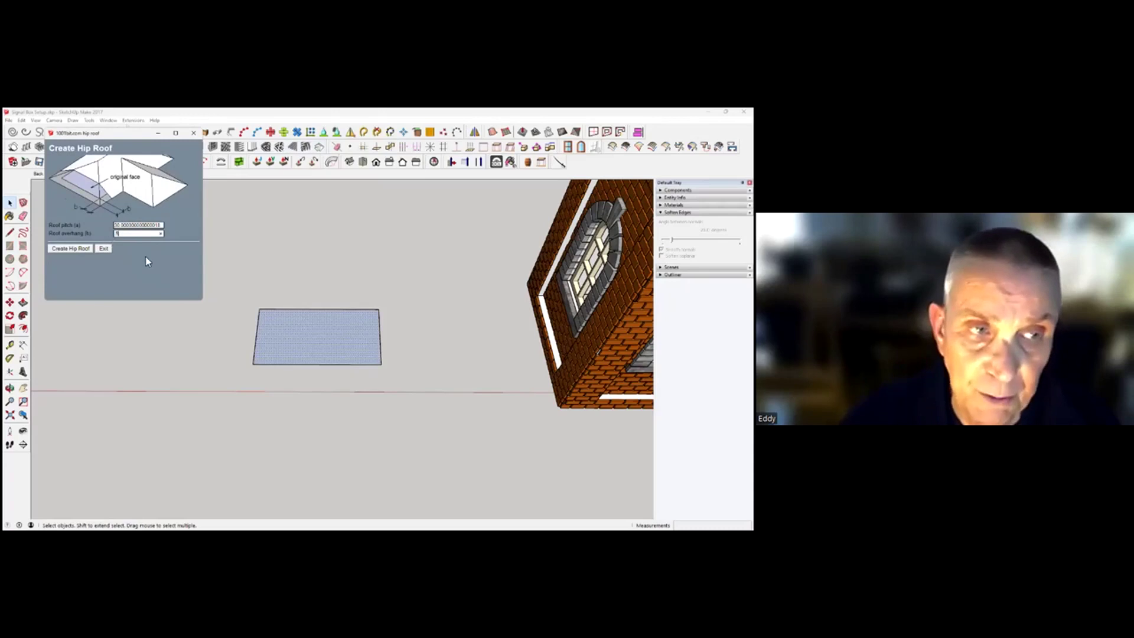
{"action": "left_click", "coordinate": [79, 248]}
{"action": "middle_click_drag", "start_coordinate": [333, 433], "coordinate": [309, 314]}
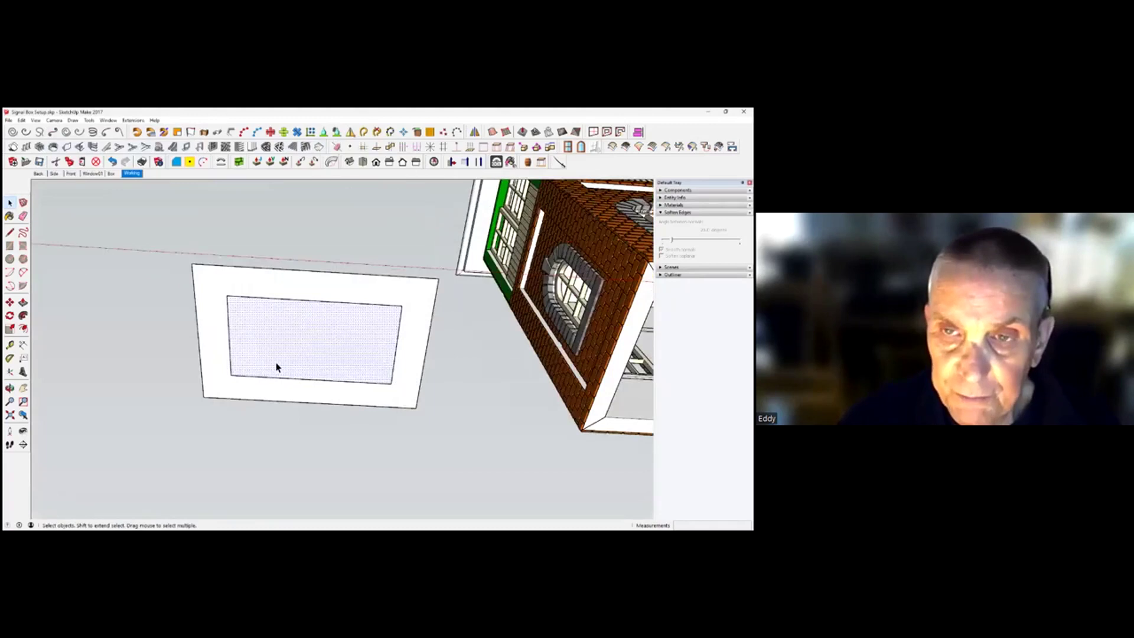
{"action": "mouse_move", "coordinate": [292, 358]}
{"action": "middle_mouse_down"}
{"action": "mouse_move", "coordinate": [352, 450]}
{"action": "mouse_move", "coordinate": [352, 494]}
{"action": "mouse_move", "coordinate": [366, 466]}
{"action": "mouse_move", "coordinate": [357, 372]}
{"action": "mouse_move", "coordinate": [370, 476]}
{"action": "middle_mouse_up"}
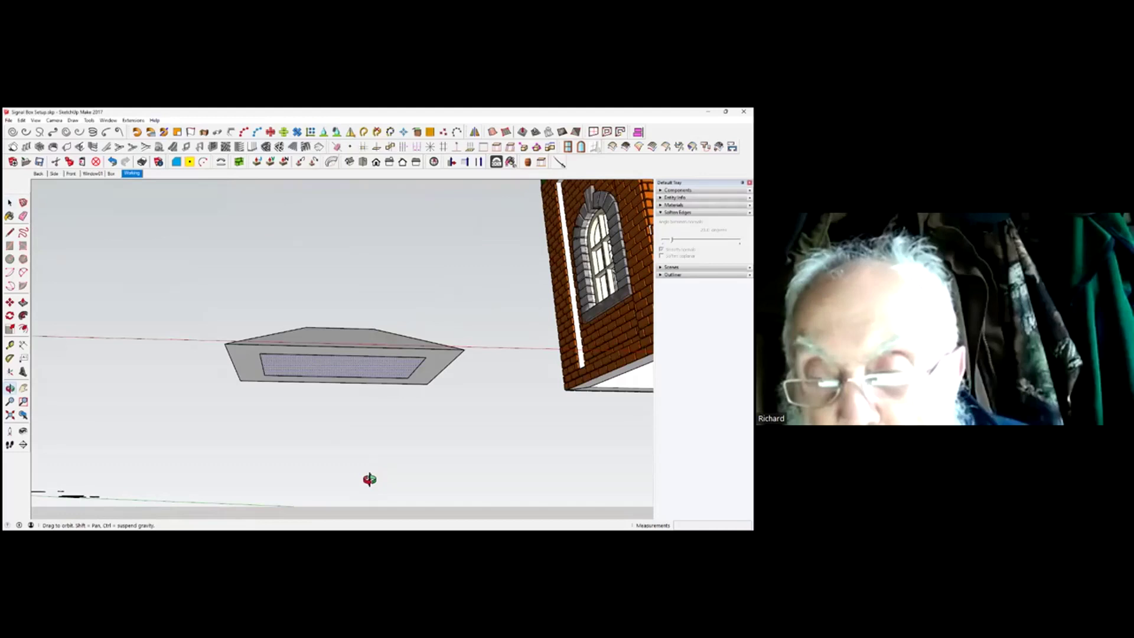
{"action": "mouse_move", "coordinate": [326, 379]}
{"action": "middle_mouse_down"}
{"action": "mouse_move", "coordinate": [345, 466]}
{"action": "mouse_move", "coordinate": [351, 409]}
{"action": "mouse_move", "coordinate": [349, 433]}
{"action": "mouse_move", "coordinate": [345, 413]}
{"action": "mouse_move", "coordinate": [306, 469]}
{"action": "mouse_move", "coordinate": [304, 362]}
{"action": "mouse_move", "coordinate": [294, 431]}
{"action": "mouse_move", "coordinate": [307, 403]}
{"action": "middle_mouse_up"}
Open the hip roof group, select its front slope, examine the Oob preset list for it and close the dialog
{"action": "scroll", "coordinate": [306, 470], "scroll_direction": "down", "scroll_amount": 2}
{"action": "left_click", "coordinate": [307, 369]}
{"action": "double_click", "coordinate": [305, 368]}
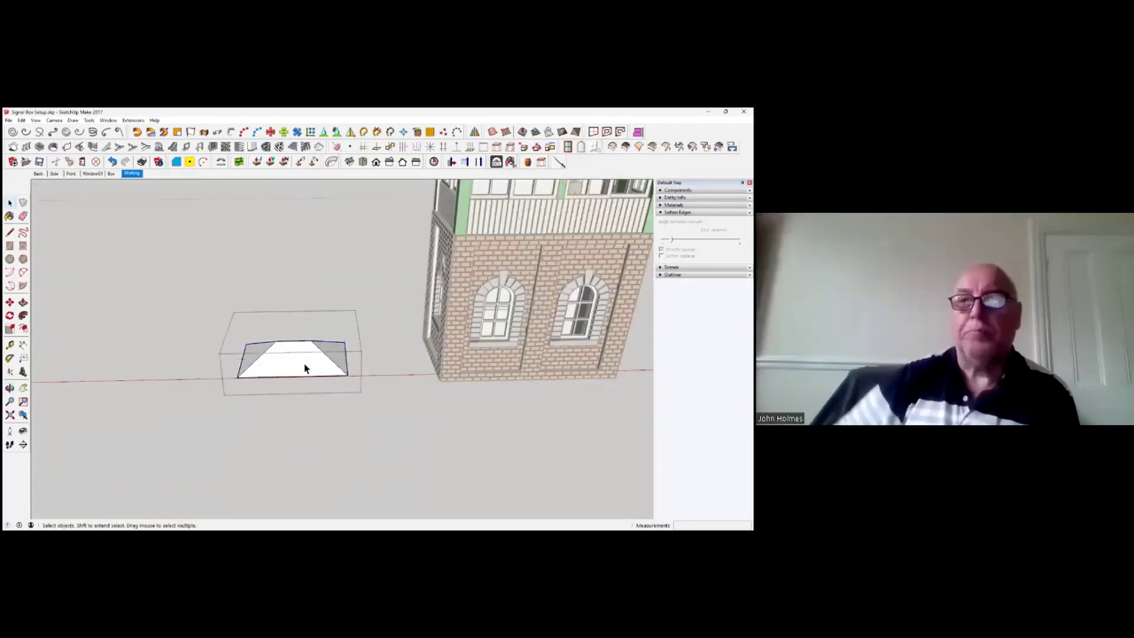
{"action": "triple_click", "coordinate": [305, 369]}
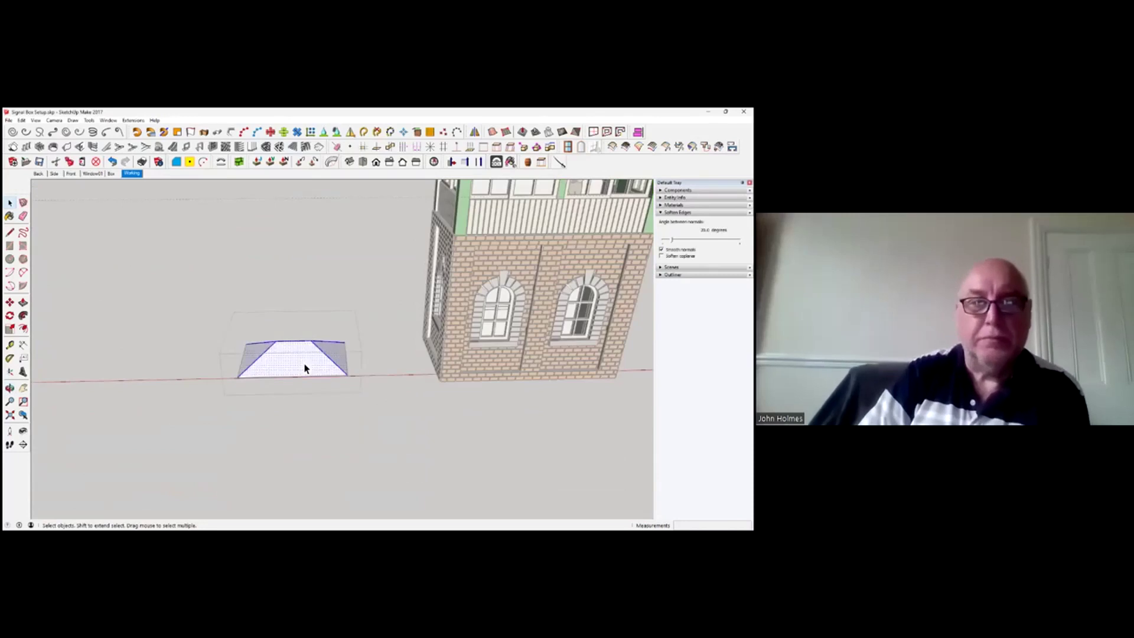
{"action": "left_click", "coordinate": [293, 371]}
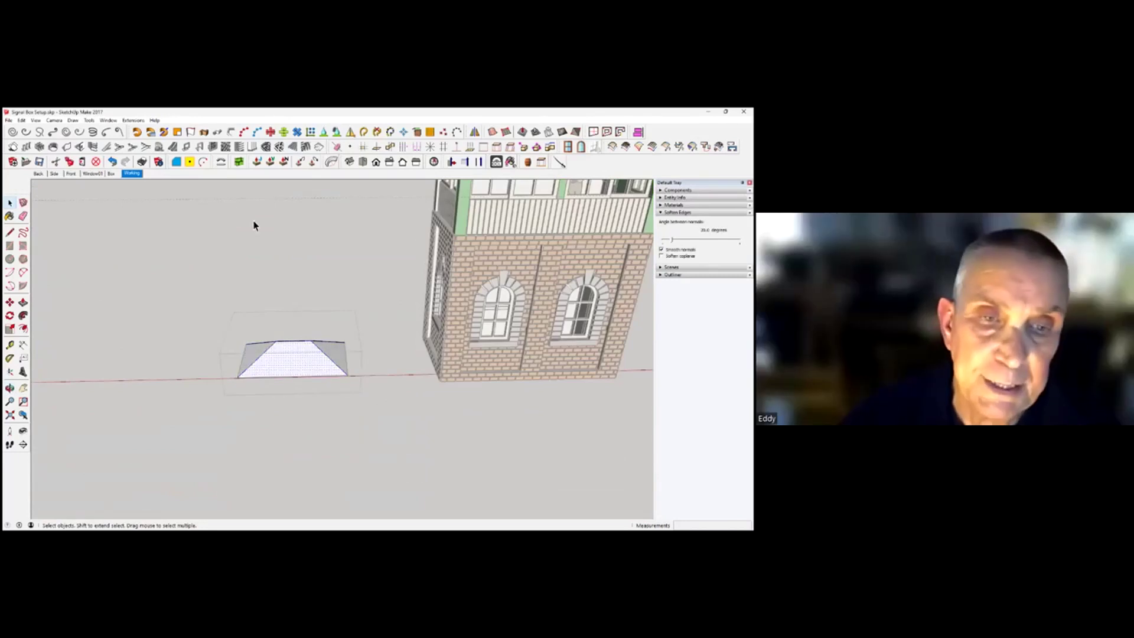
{"action": "left_click", "coordinate": [240, 163]}
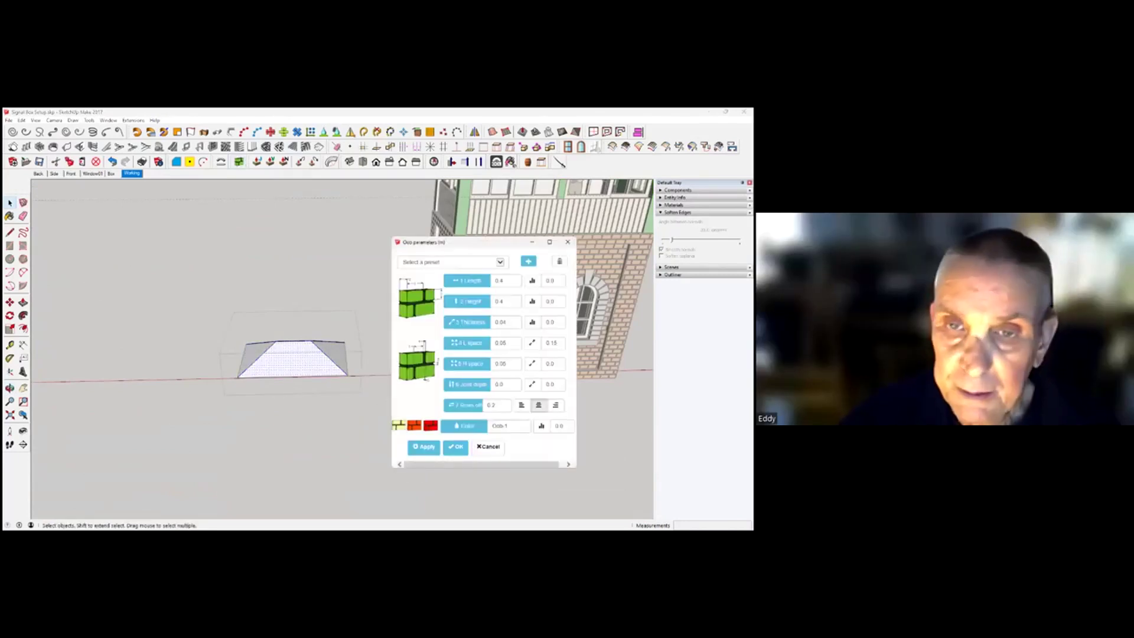
{"action": "left_click", "coordinate": [473, 261]}
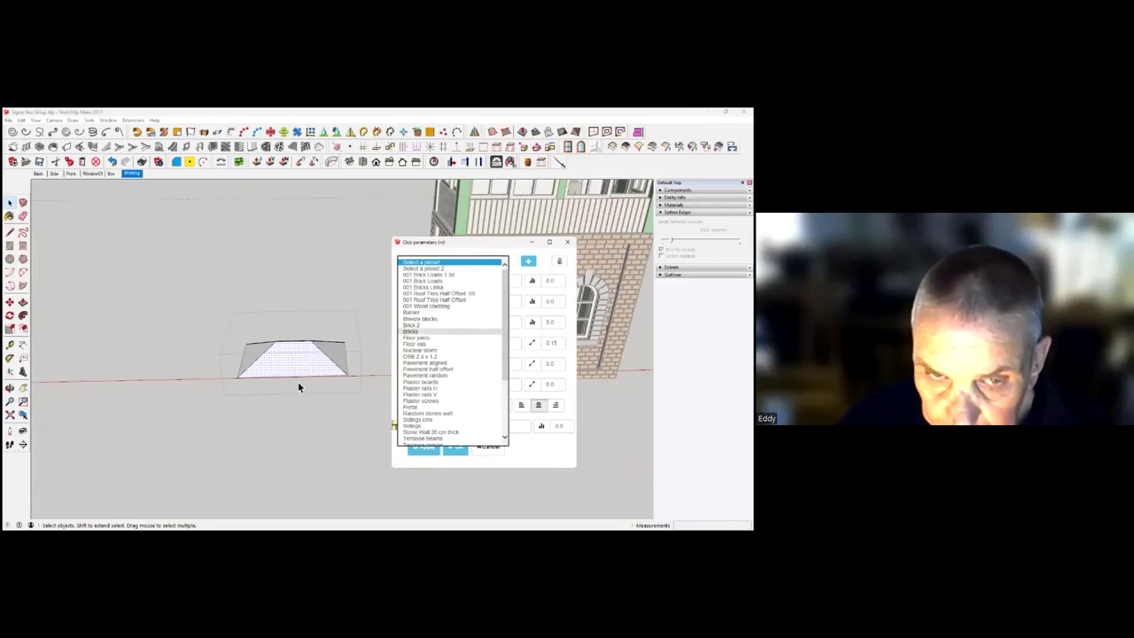
{"action": "left_click", "coordinate": [324, 412]}
{"action": "left_click", "coordinate": [567, 242]}
Delete the hip roof's geometry from its group, keeping the base rectangle
{"action": "left_click", "coordinate": [301, 358]}
{"action": "key", "text": "Delete"}
{"action": "middle_click_drag", "start_coordinate": [307, 377], "coordinate": [313, 424]}
{"action": "scroll", "coordinate": [300, 360], "scroll_direction": "up", "scroll_amount": 3}
{"action": "left_click_drag", "start_coordinate": [101, 238], "coordinate": [461, 477]}
{"action": "key", "text": "Delete"}
Leave the roof group and reverse the rectangle's face so its front side points up
{"action": "left_click", "coordinate": [10, 233]}
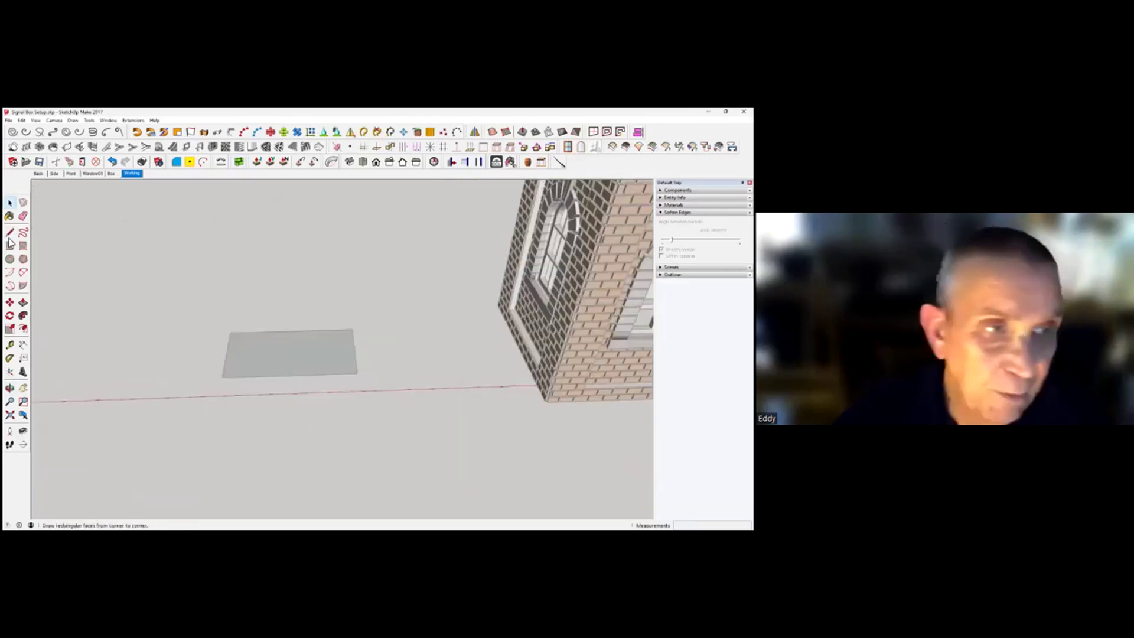
{"action": "left_click", "coordinate": [276, 366]}
{"action": "middle_click_drag", "start_coordinate": [292, 357], "coordinate": [296, 433]}
{"action": "right_click", "coordinate": [298, 370]}
{"action": "left_click", "coordinate": [324, 327]}
{"action": "middle_click_drag", "start_coordinate": [329, 362], "coordinate": [312, 368]}
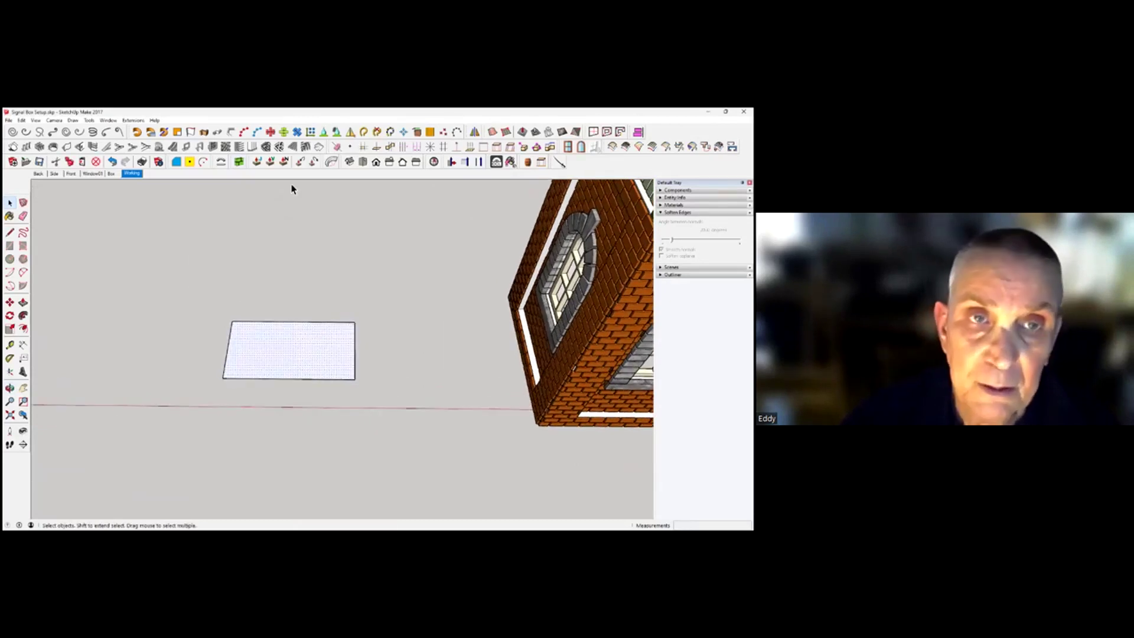
Try the Tiling 18 cm preset of the Oob plugin on the rectangular face, and cancel the operation
{"action": "left_click", "coordinate": [257, 163]}
{"action": "left_click", "coordinate": [500, 262]}
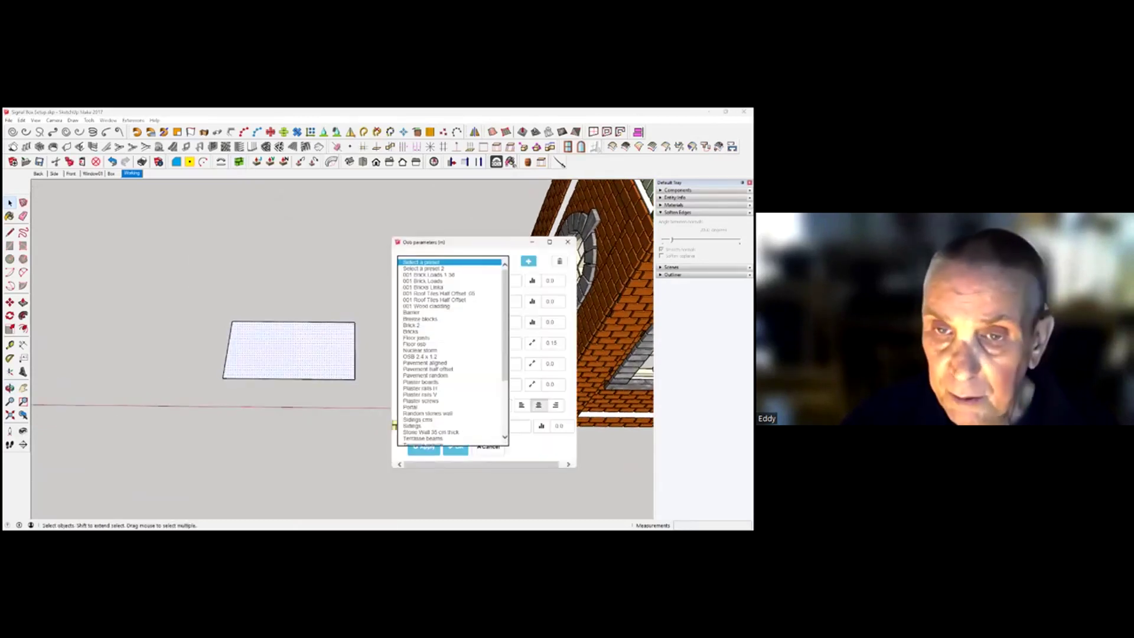
{"action": "left_click_drag", "start_coordinate": [505, 326], "coordinate": [505, 379]}
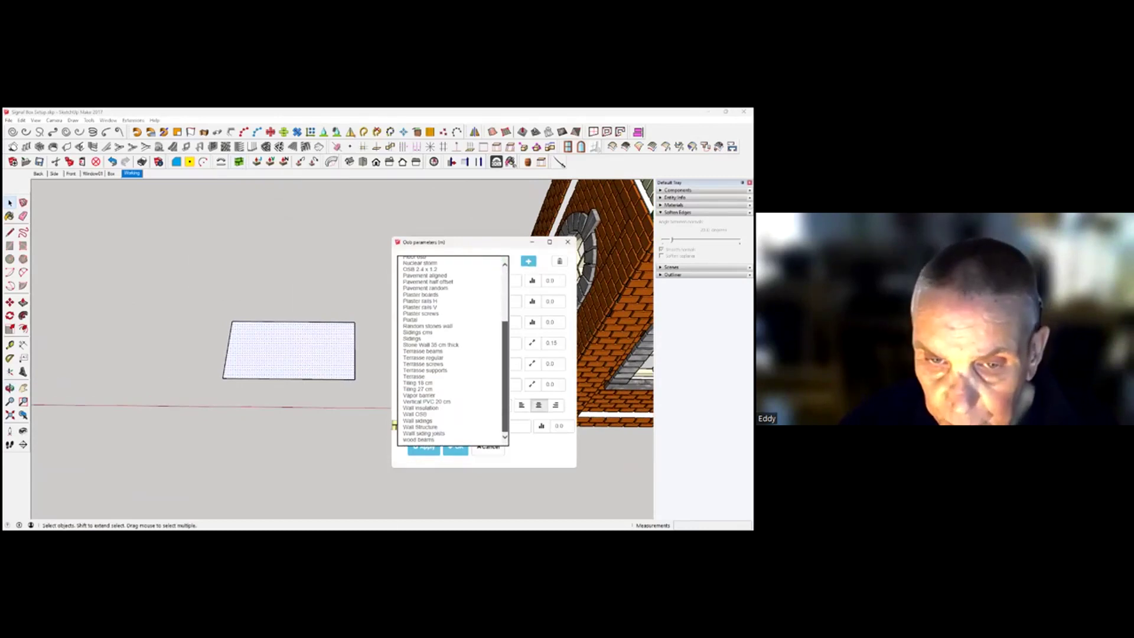
{"action": "left_click", "coordinate": [434, 383]}
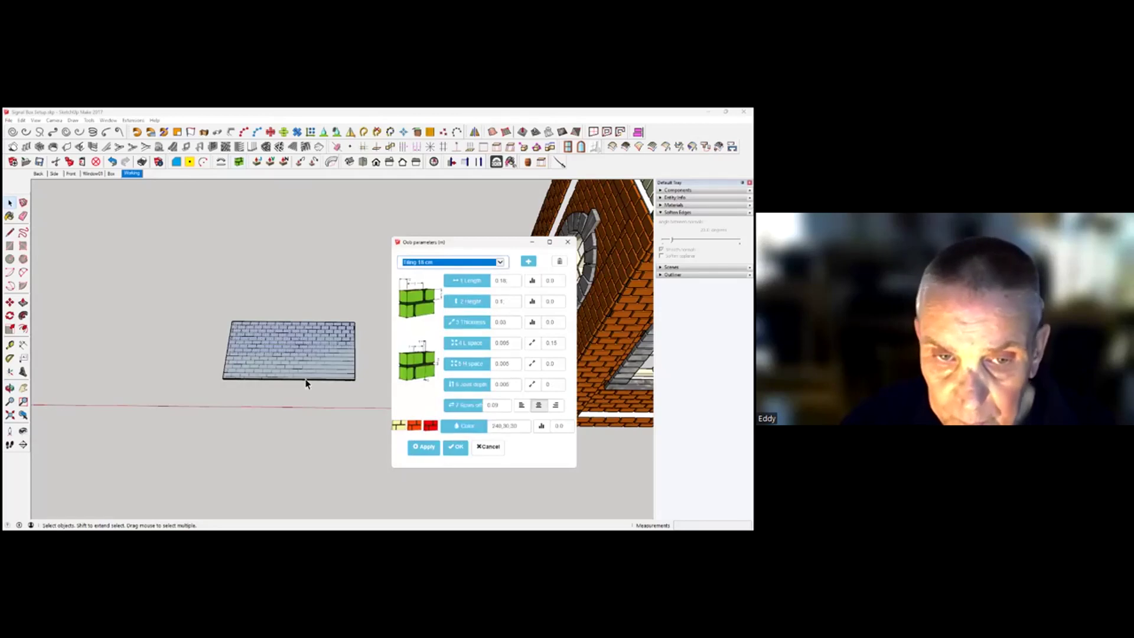
{"action": "scroll", "coordinate": [300, 381], "scroll_direction": "down", "scroll_amount": 2}
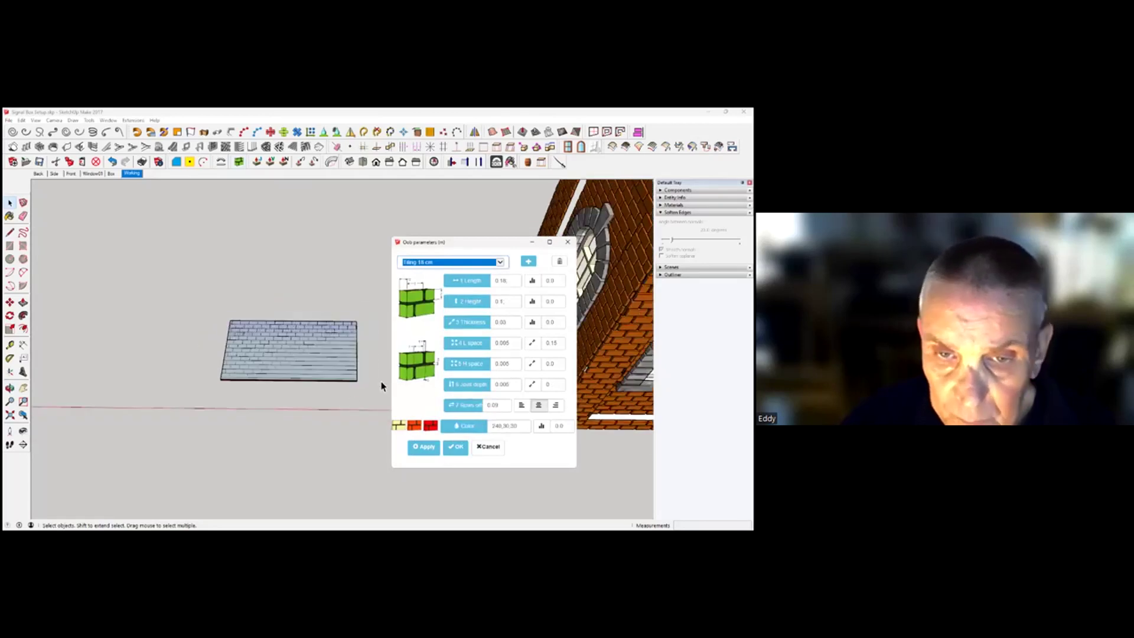
{"action": "left_click", "coordinate": [487, 446]}
{"action": "left_click", "coordinate": [482, 376]}
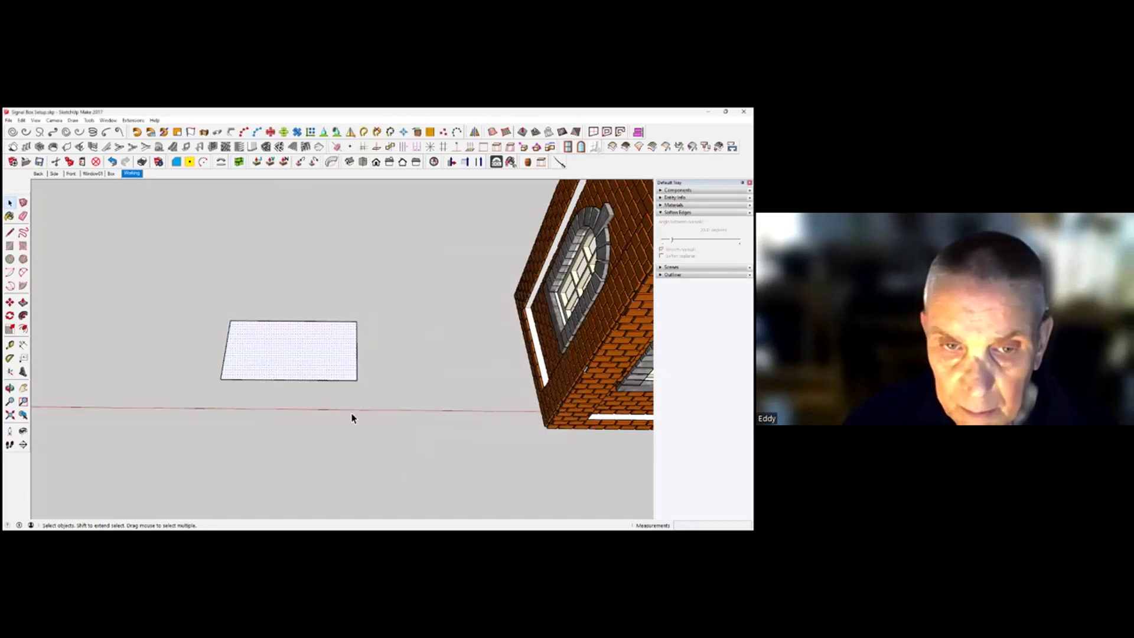
Push/Pull the rectangular face up about 0.9 m into a box
{"action": "middle_click_drag", "start_coordinate": [326, 402], "coordinate": [309, 356]}
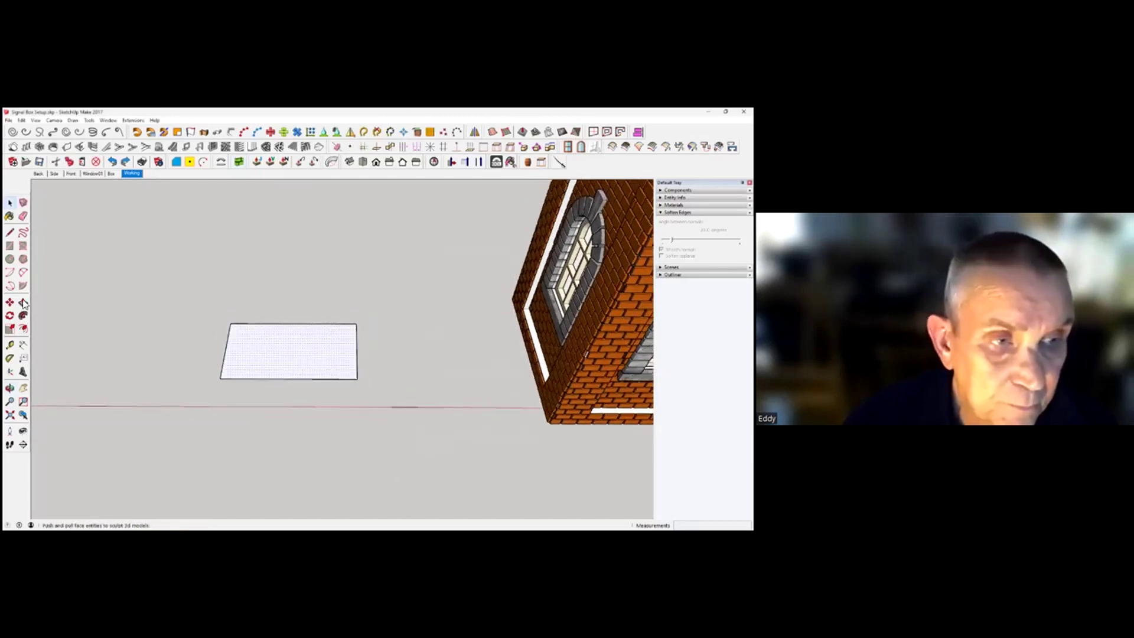
{"action": "left_click", "coordinate": [23, 303]}
{"action": "left_click", "coordinate": [298, 371]}
{"action": "left_click", "coordinate": [301, 339]}
{"action": "left_click", "coordinate": [10, 202]}
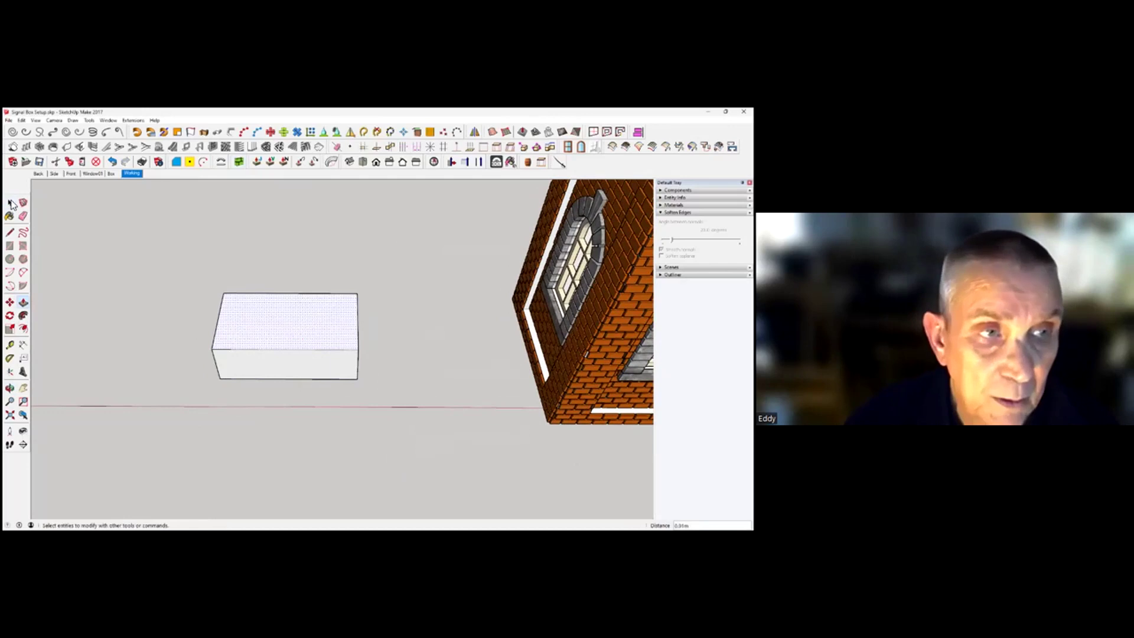
Apply the Oob preset 001 Roof Tiles Half Offset .05 to the box's top face
{"action": "left_click", "coordinate": [238, 162]}
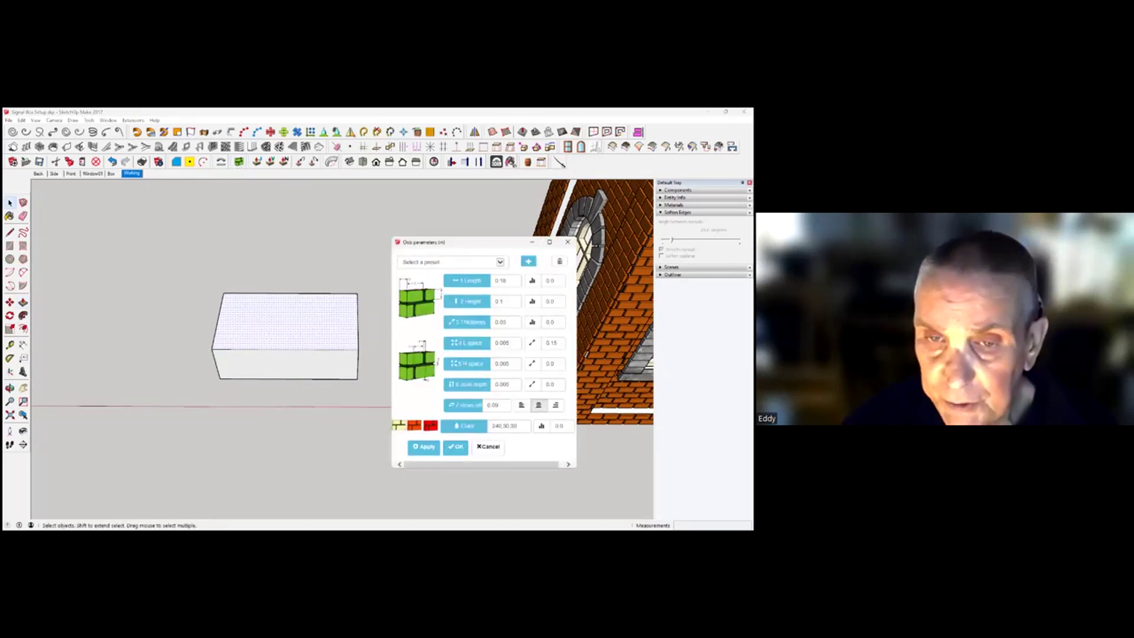
{"action": "left_click", "coordinate": [501, 262]}
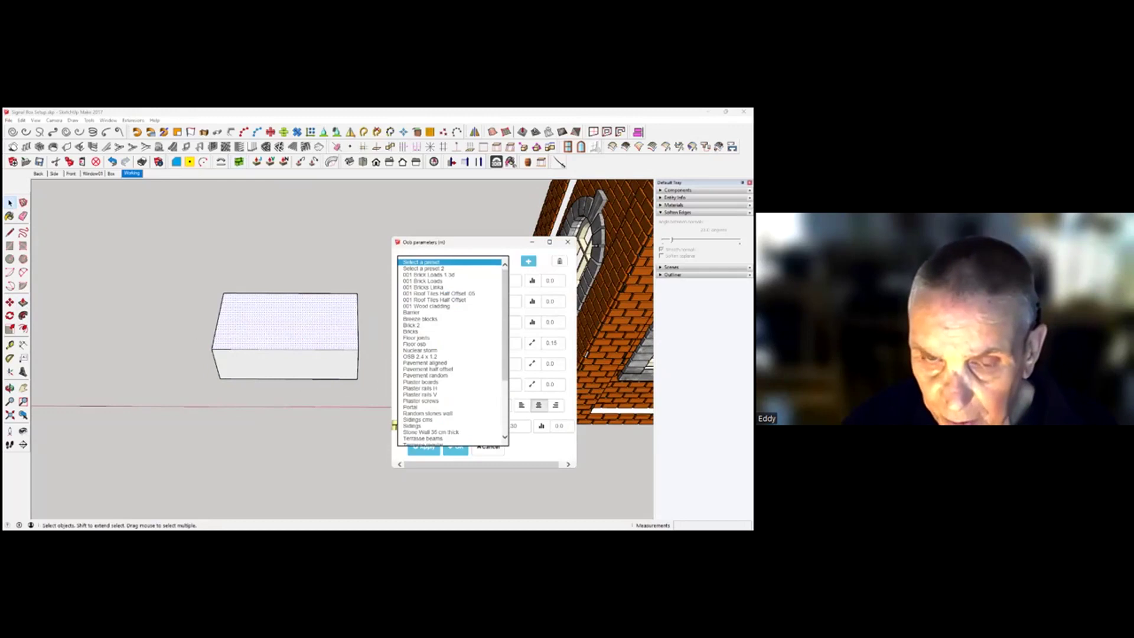
{"action": "scroll", "coordinate": [453, 352], "scroll_direction": "down", "scroll_amount": 3}
{"action": "scroll", "coordinate": [453, 352], "scroll_direction": "up", "scroll_amount": 3}
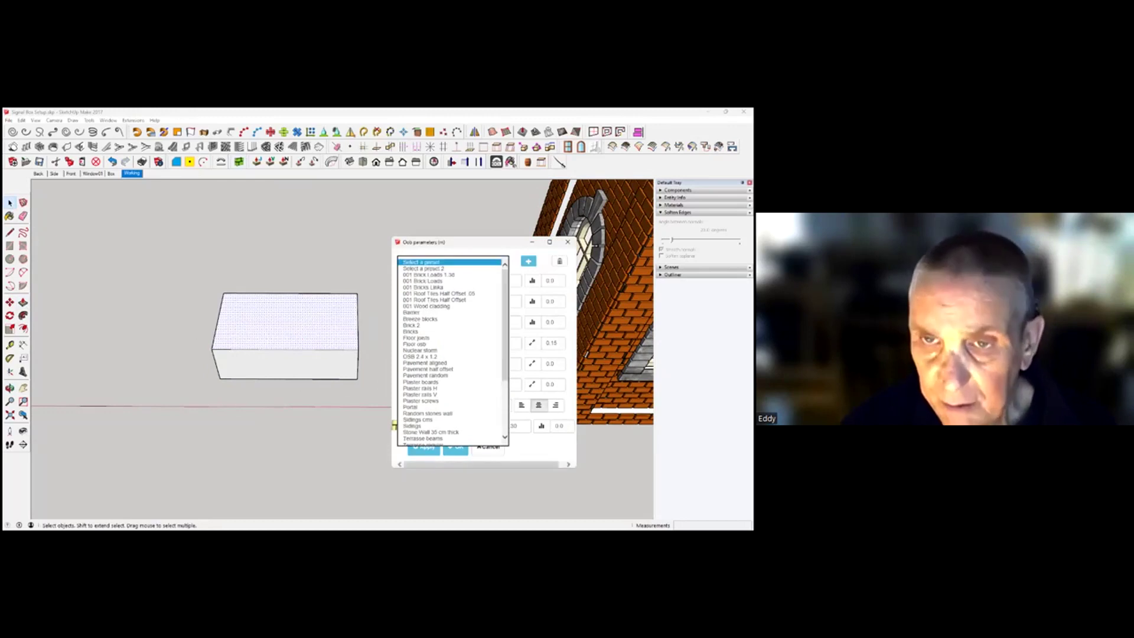
{"action": "key", "text": "Escape"}
{"action": "left_click", "coordinate": [499, 262]}
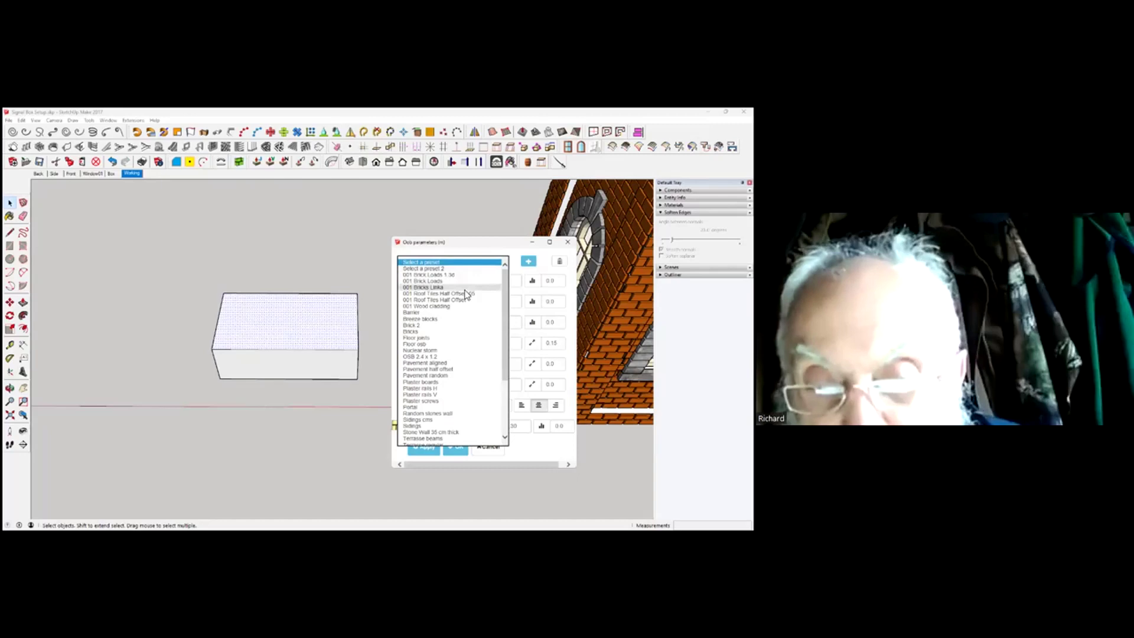
{"action": "left_click", "coordinate": [466, 294]}
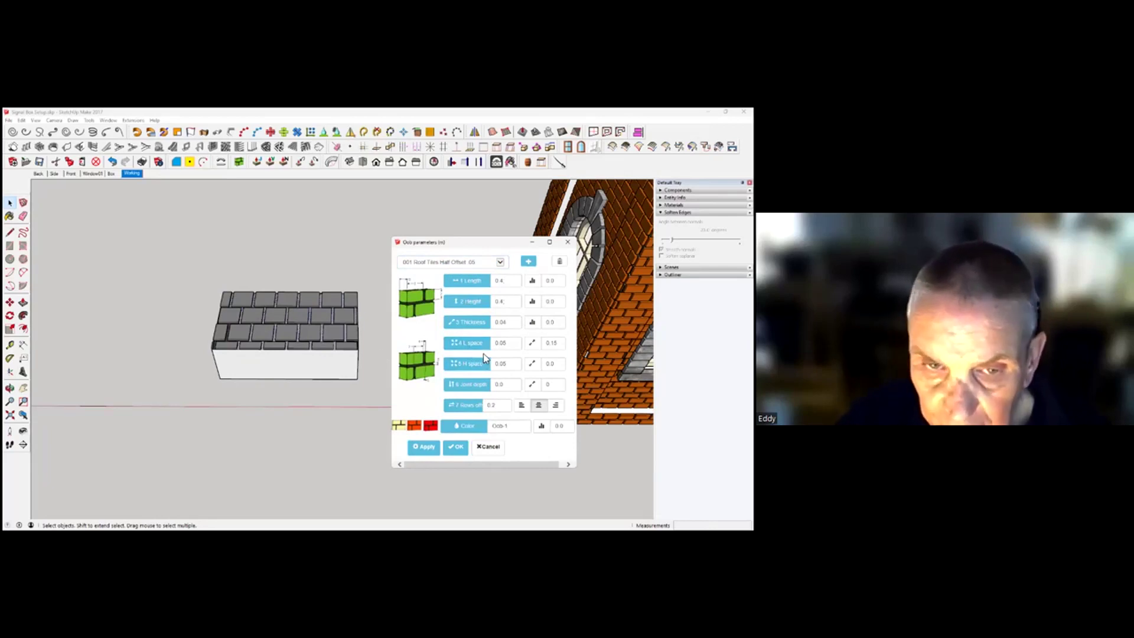
Measure the gaps between neighbouring roof tiles and between tile rows with the Tape Measure
{"action": "scroll", "coordinate": [347, 330], "scroll_direction": "up", "scroll_amount": 10}
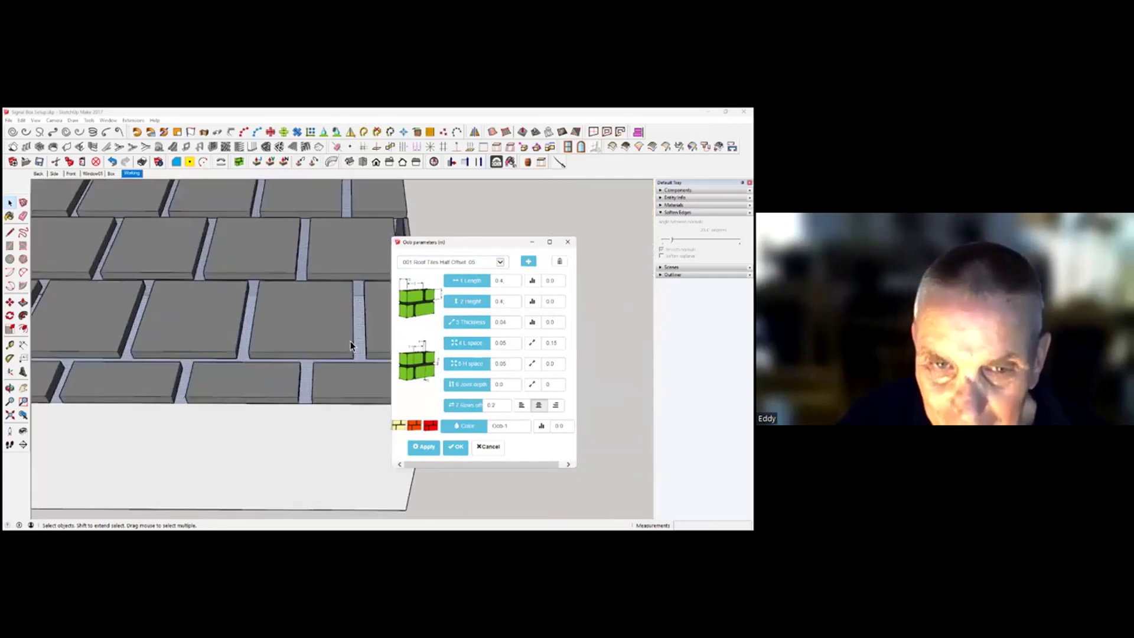
{"action": "scroll", "coordinate": [352, 340], "scroll_direction": "up", "scroll_amount": 2}
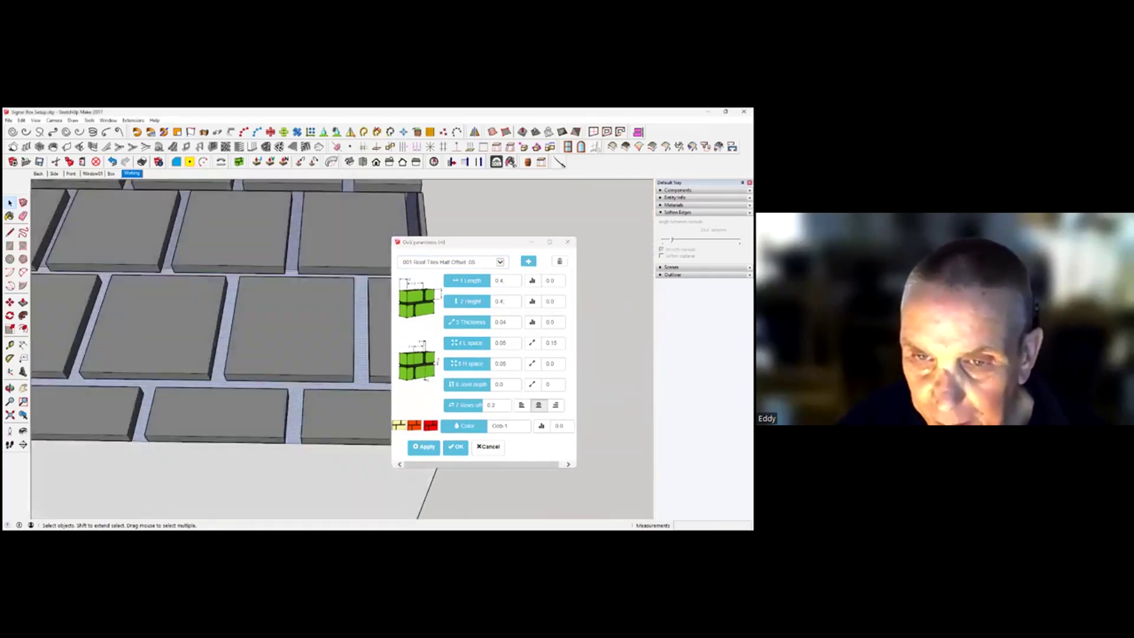
{"action": "left_click", "coordinate": [11, 344]}
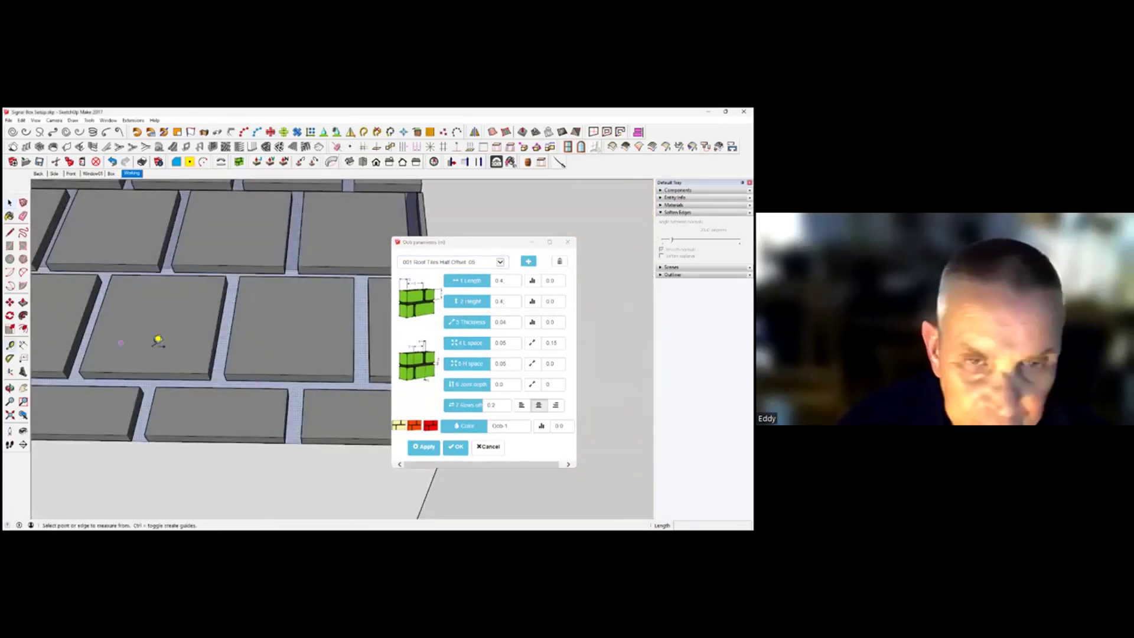
{"action": "left_click", "coordinate": [363, 347]}
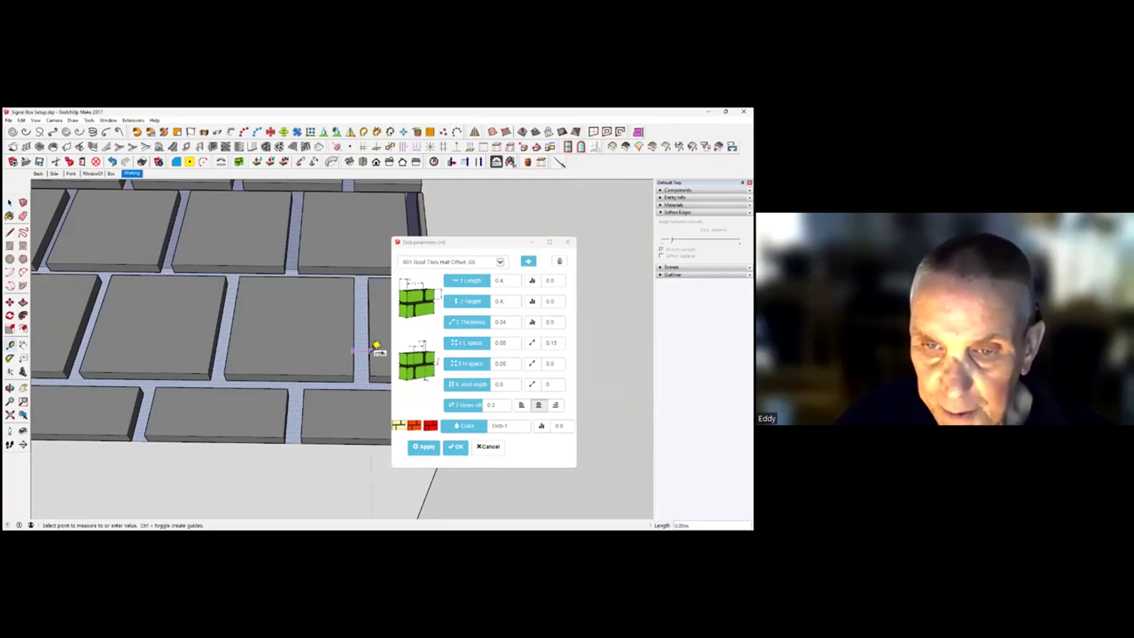
{"action": "left_click", "coordinate": [376, 345]}
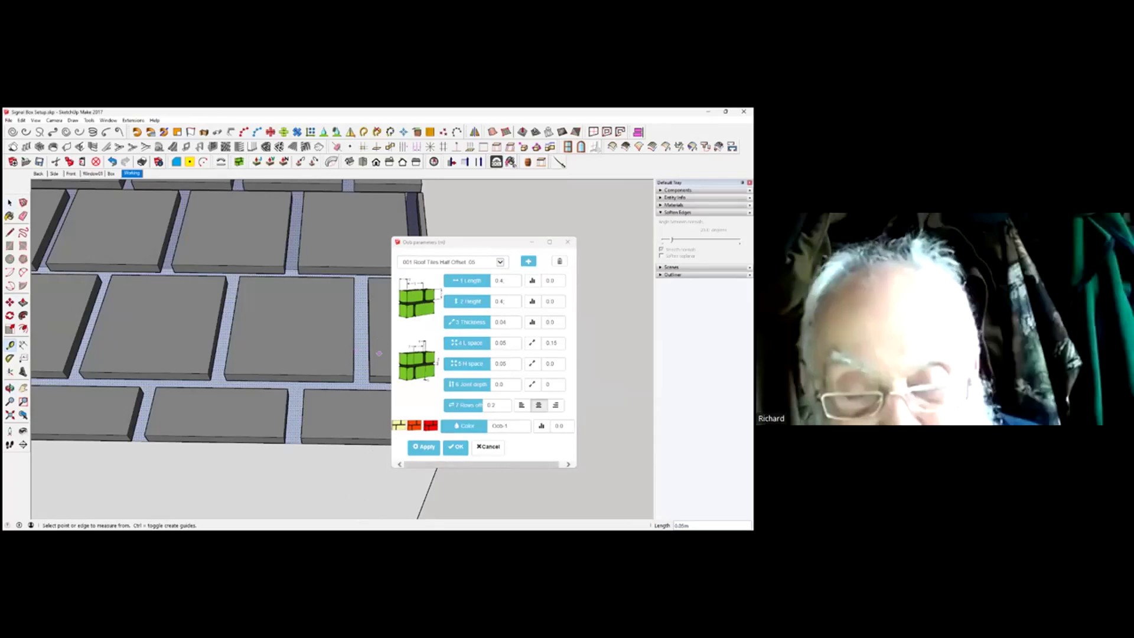
{"action": "left_click", "coordinate": [331, 390]}
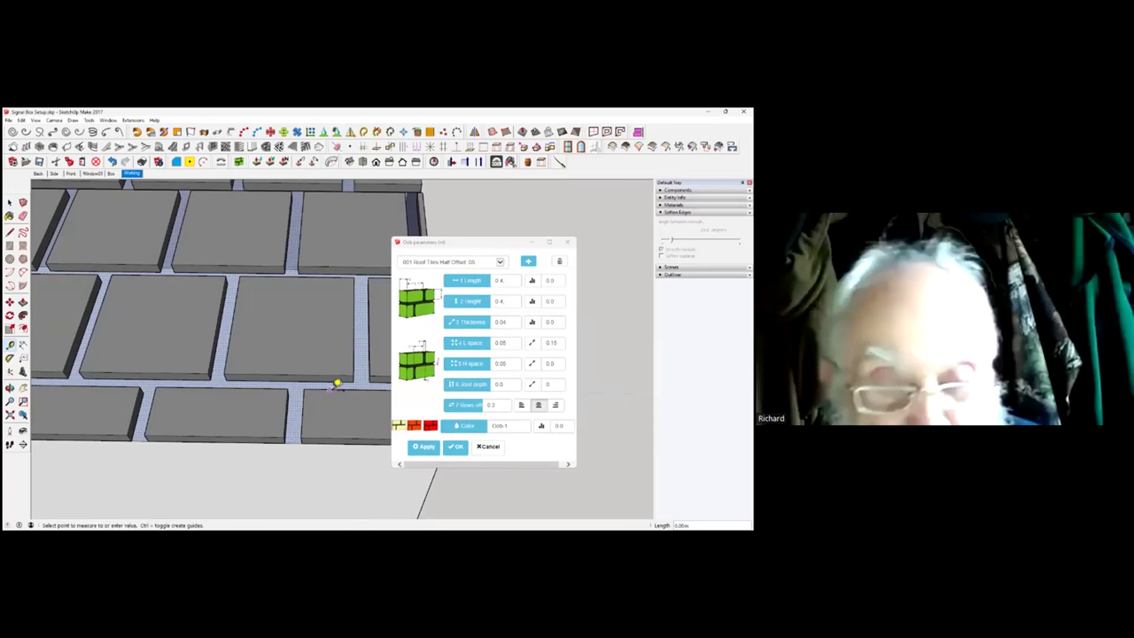
{"action": "left_click", "coordinate": [358, 382]}
Try a tile L space of 0.1, reduce it to 0.01, and close the Oob parameters
{"action": "left_click", "coordinate": [507, 344]}
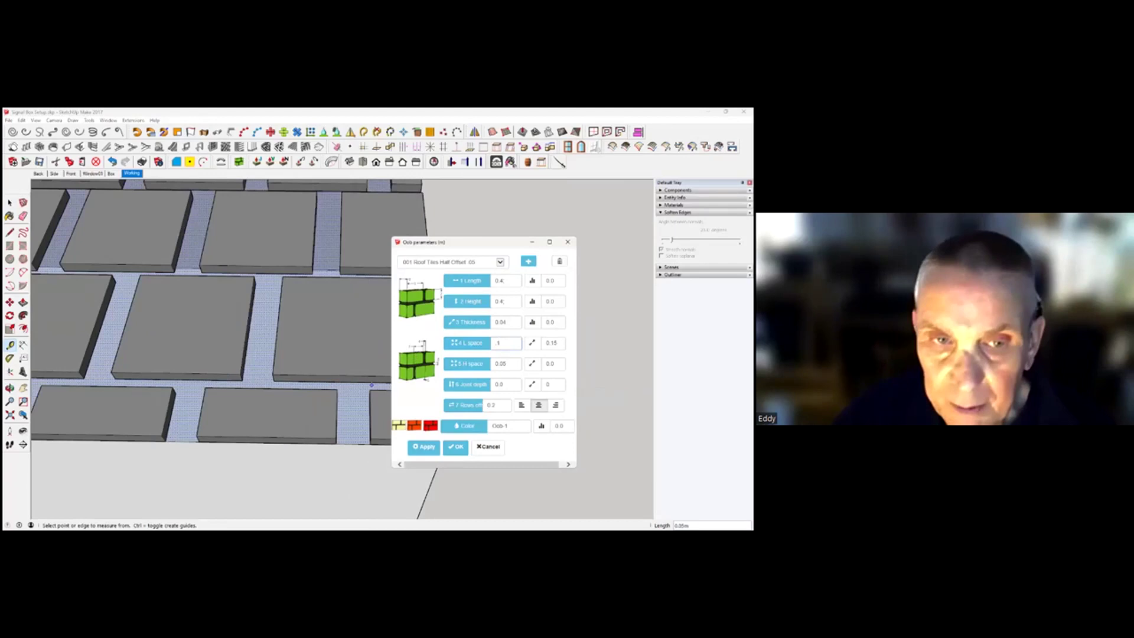
{"action": "middle_click_drag", "start_coordinate": [264, 335], "coordinate": [278, 400]}
{"action": "left_click", "coordinate": [484, 344]}
{"action": "type", "text": ".0"}
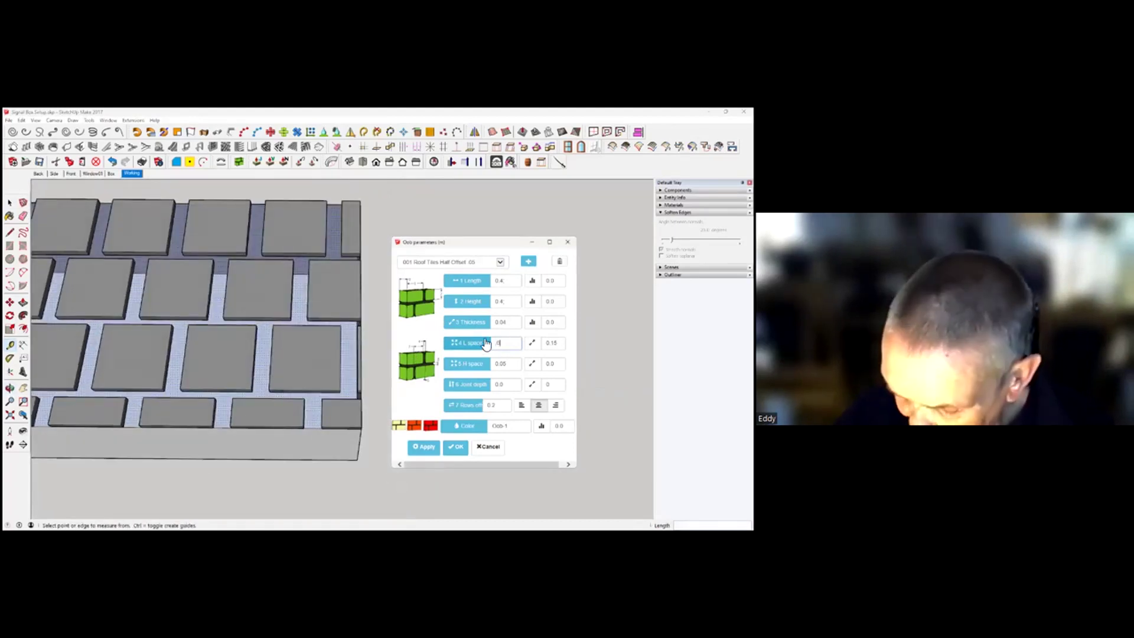
{"action": "type", "text": "1"}
{"action": "key", "text": "Return"}
{"action": "mouse_move", "coordinate": [295, 368]}
{"action": "middle_mouse_down"}
{"action": "mouse_move", "coordinate": [302, 394]}
{"action": "mouse_move", "coordinate": [304, 375]}
{"action": "middle_mouse_up"}
{"action": "scroll", "coordinate": [304, 372], "scroll_direction": "up", "scroll_amount": 4}
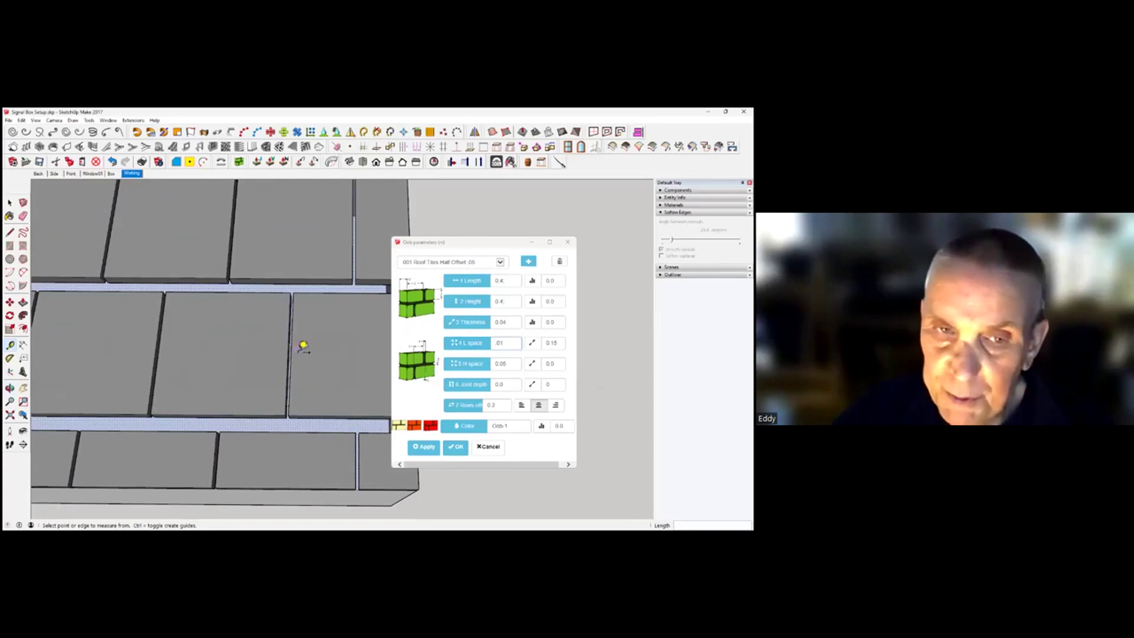
{"action": "middle_click_drag", "start_coordinate": [324, 318], "coordinate": [319, 349]}
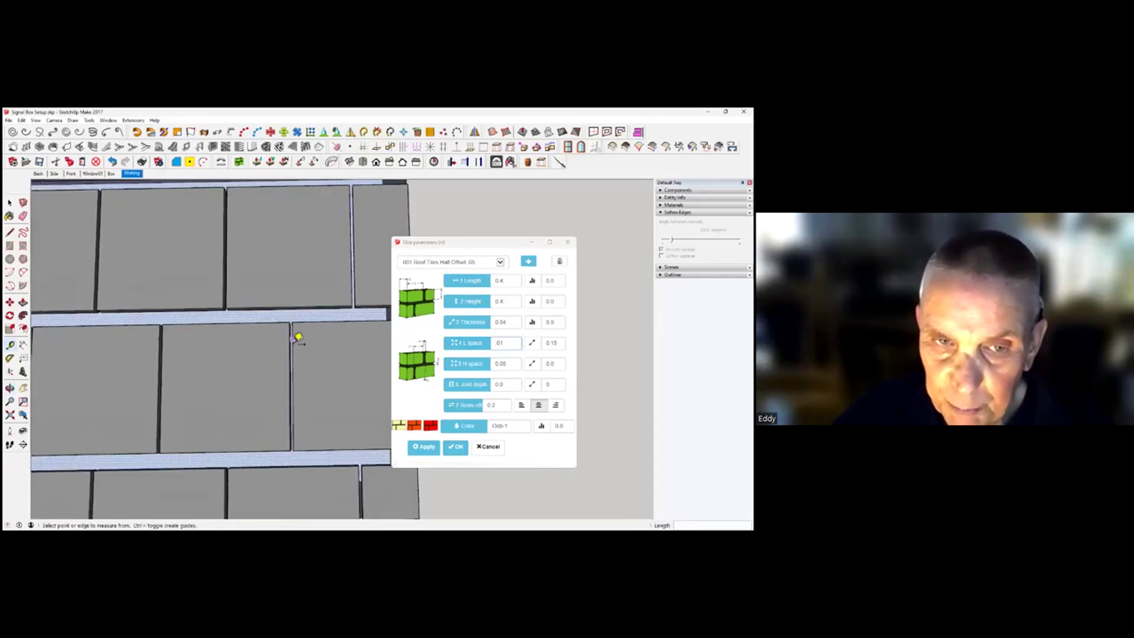
{"action": "mouse_move", "coordinate": [301, 340]}
{"action": "middle_mouse_down"}
{"action": "mouse_move", "coordinate": [337, 375]}
{"action": "mouse_move", "coordinate": [339, 343]}
{"action": "middle_mouse_up"}
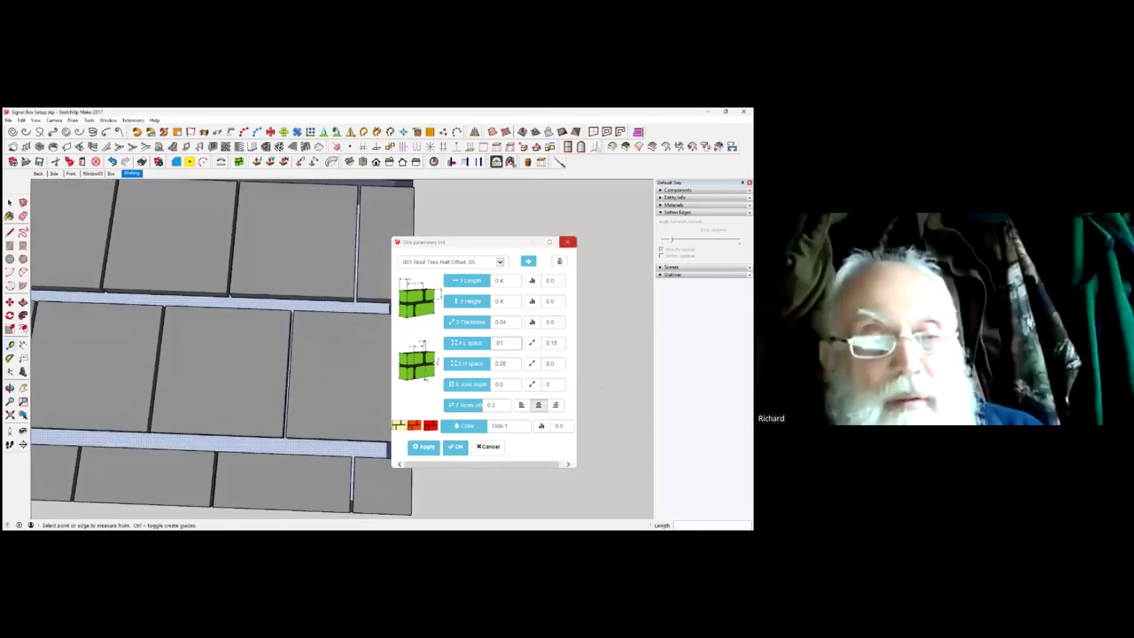
{"action": "left_click", "coordinate": [567, 243]}
Select the whole tiled box and delete it
{"action": "scroll", "coordinate": [296, 332], "scroll_direction": "down", "scroll_amount": 4}
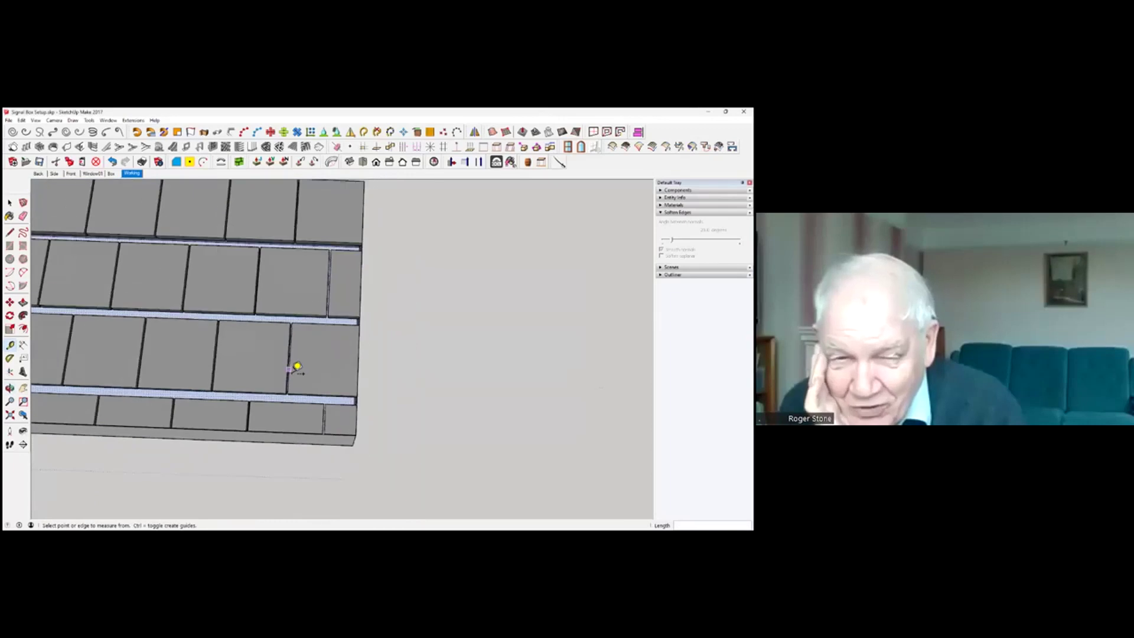
{"action": "scroll", "coordinate": [299, 354], "scroll_direction": "up", "scroll_amount": 2}
{"action": "mouse_move", "coordinate": [298, 354]}
{"action": "middle_mouse_down"}
{"action": "mouse_move", "coordinate": [304, 364]}
{"action": "mouse_move", "coordinate": [367, 357]}
{"action": "middle_mouse_up"}
{"action": "scroll", "coordinate": [305, 364], "scroll_direction": "down", "scroll_amount": 2}
{"action": "scroll", "coordinate": [305, 366], "scroll_direction": "down", "scroll_amount": 4}
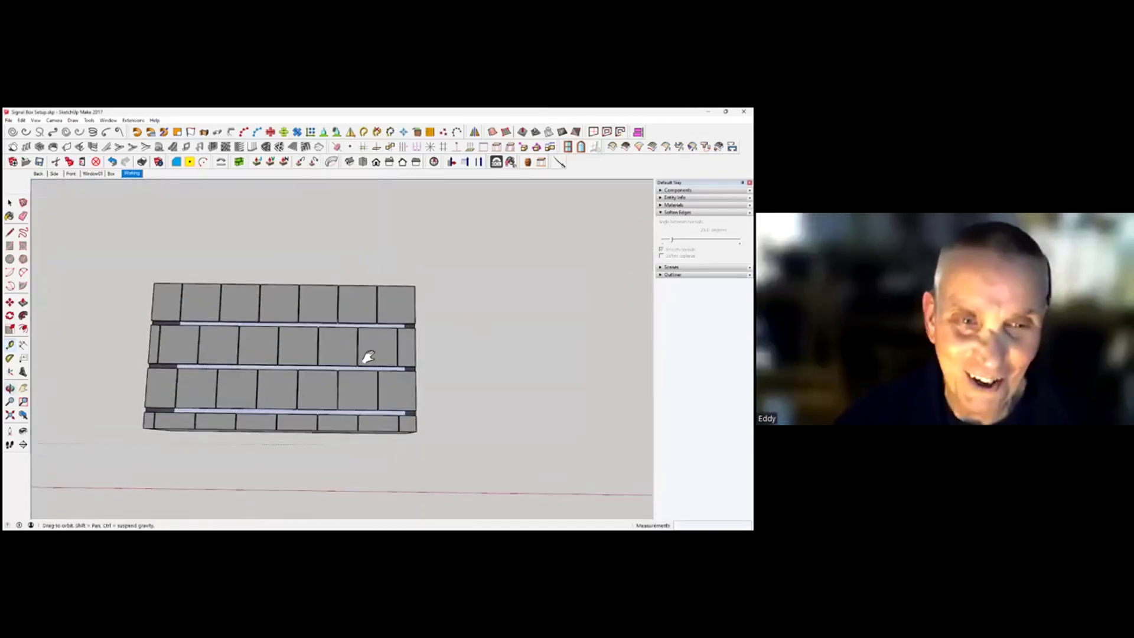
{"action": "key", "text": "space"}
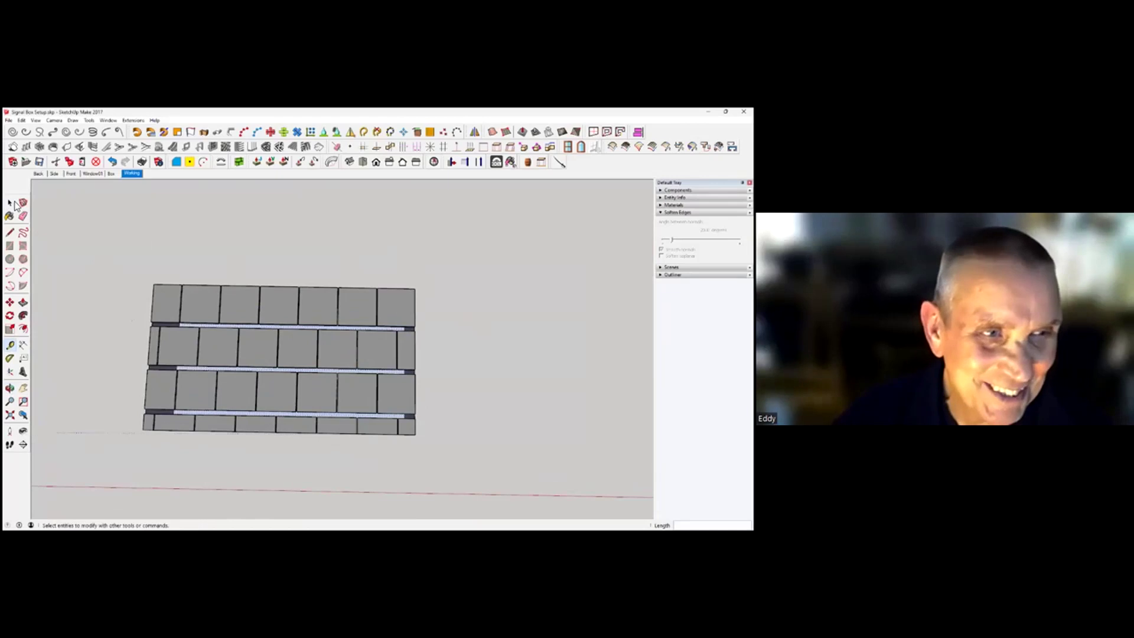
{"action": "left_click_drag", "start_coordinate": [108, 252], "coordinate": [451, 479]}
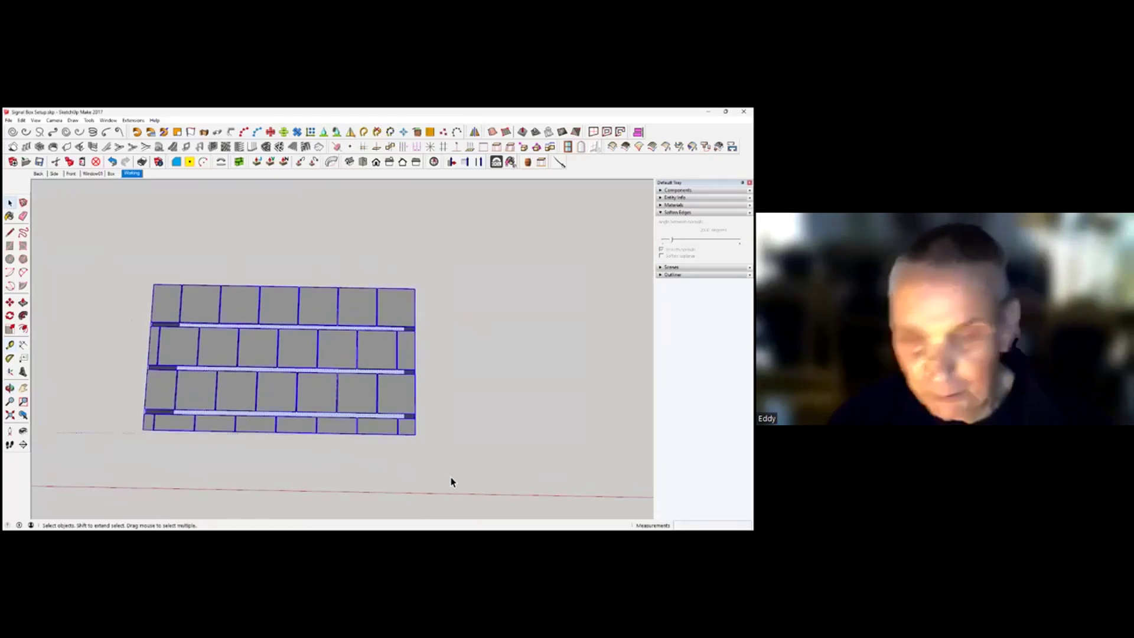
{"action": "key", "text": "Delete"}
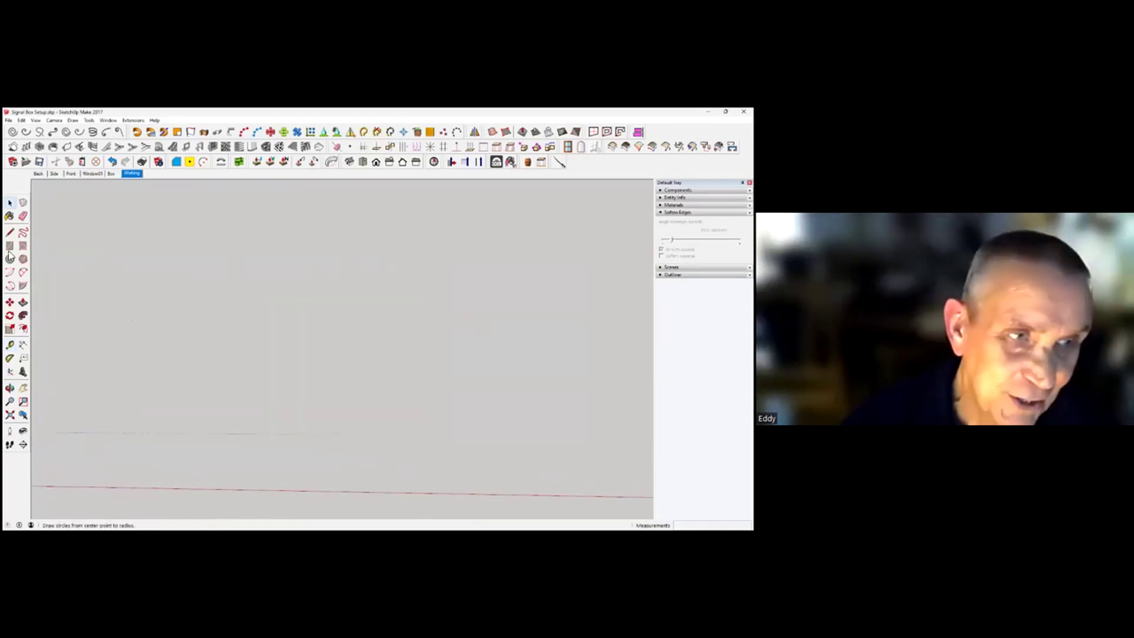
Draw a flat rectangle beside the red axis and reverse its face so the front side points up
{"action": "left_click", "coordinate": [12, 248]}
{"action": "left_click", "coordinate": [264, 364]}
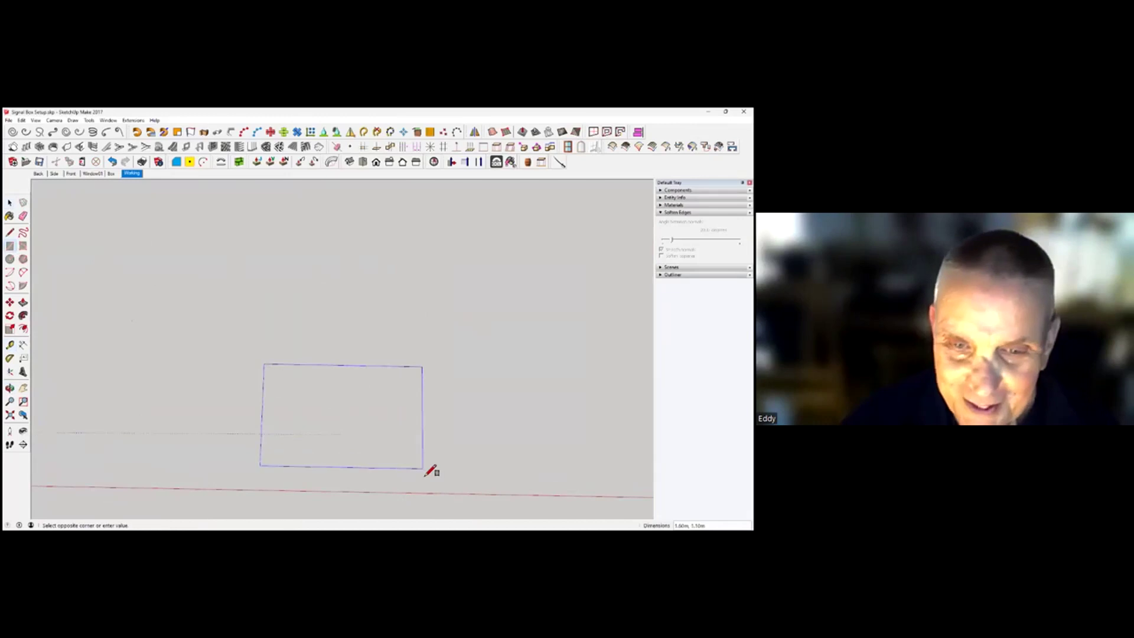
{"action": "left_click", "coordinate": [517, 491]}
{"action": "key", "text": "space"}
{"action": "left_click", "coordinate": [384, 447]}
{"action": "right_click", "coordinate": [384, 447]}
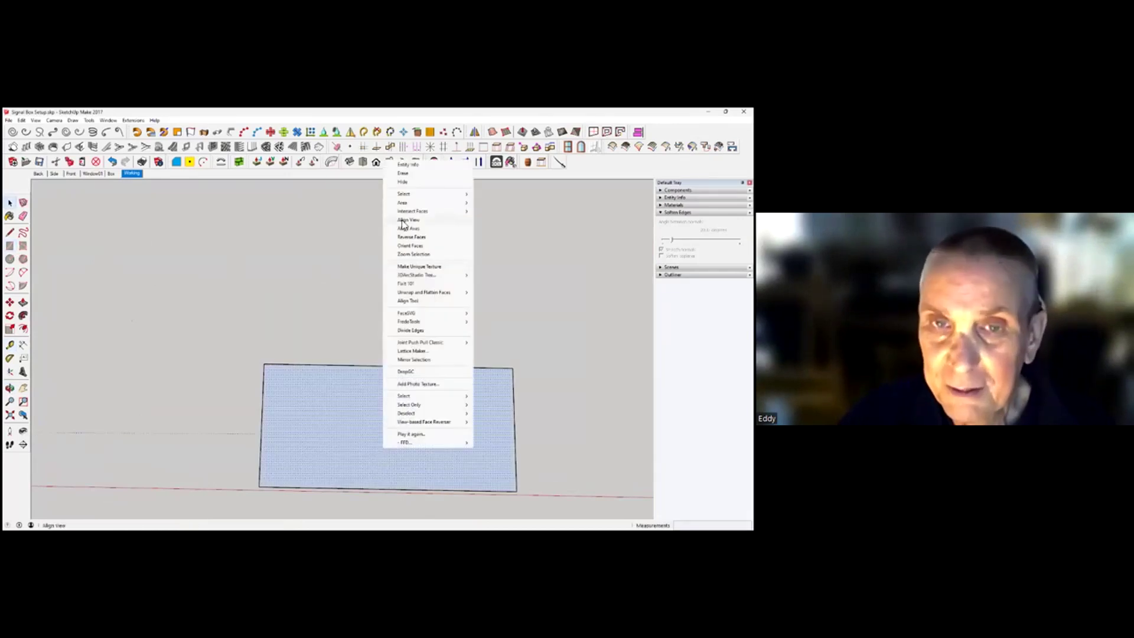
{"action": "left_click", "coordinate": [421, 239]}
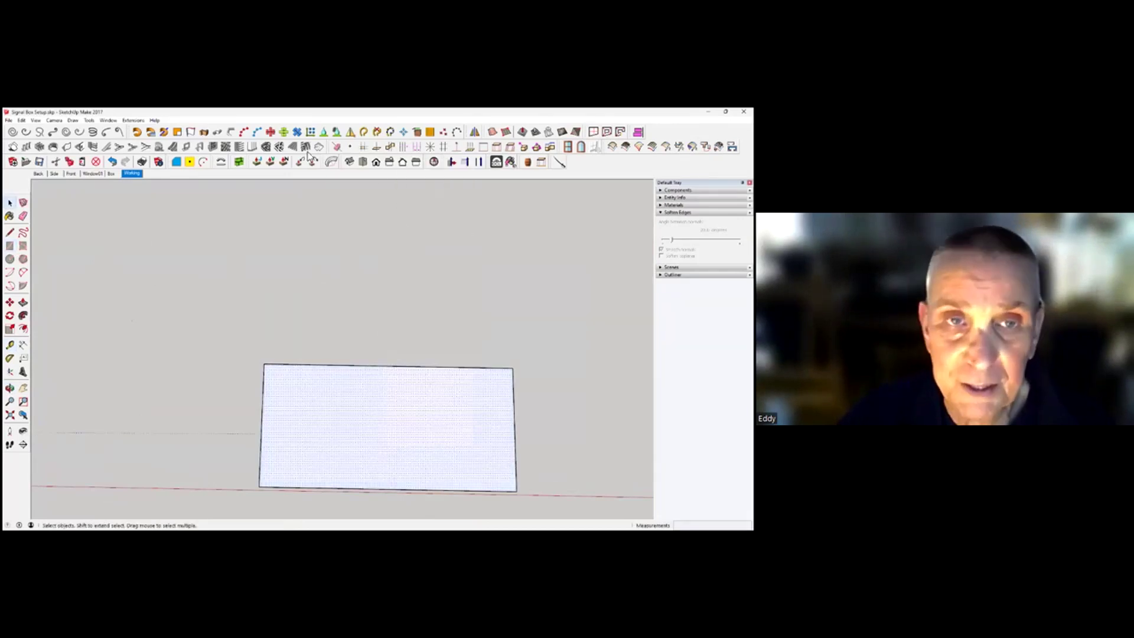
Apply the Oob Nuclear storm preset to the rectangular face, close the parameters and view the resulting columns from the side
{"action": "left_click", "coordinate": [239, 162]}
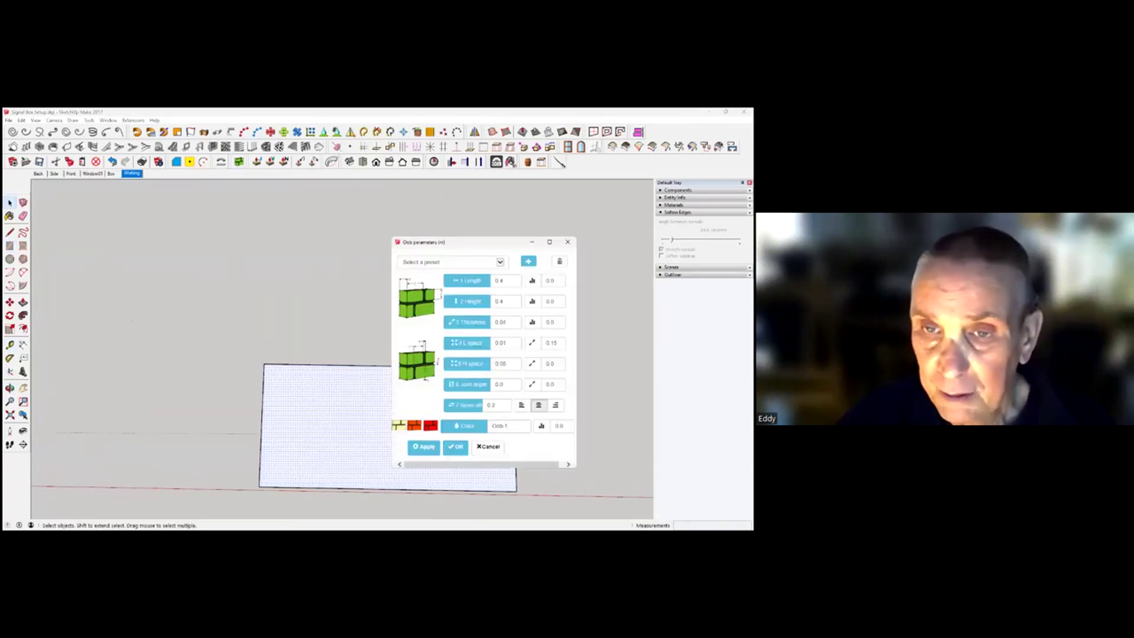
{"action": "left_click", "coordinate": [500, 262]}
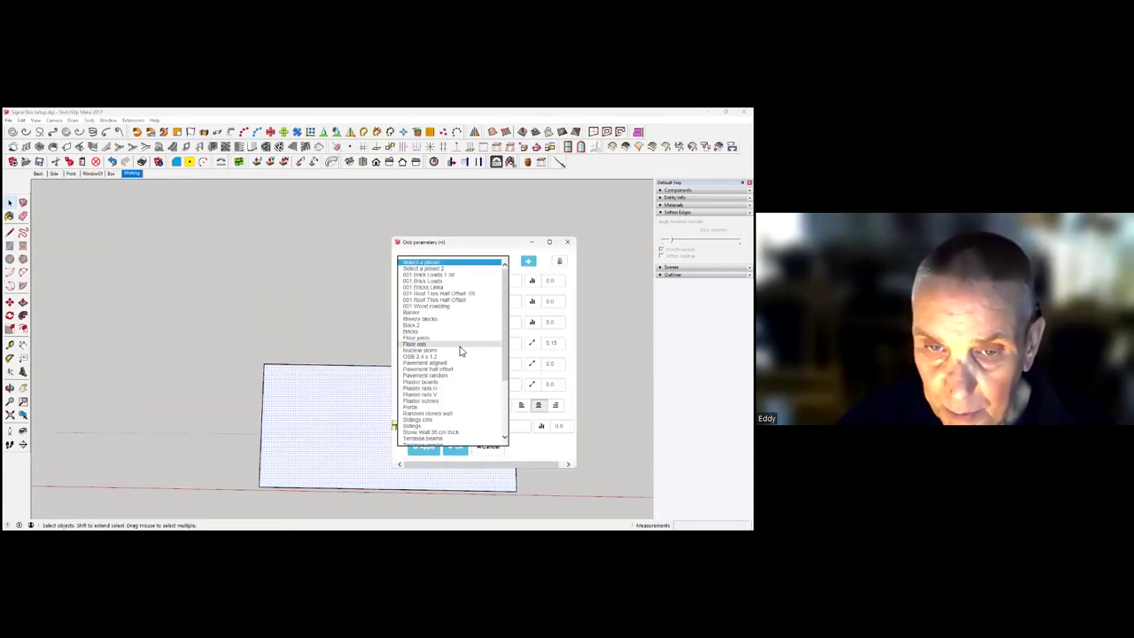
{"action": "left_click", "coordinate": [459, 353]}
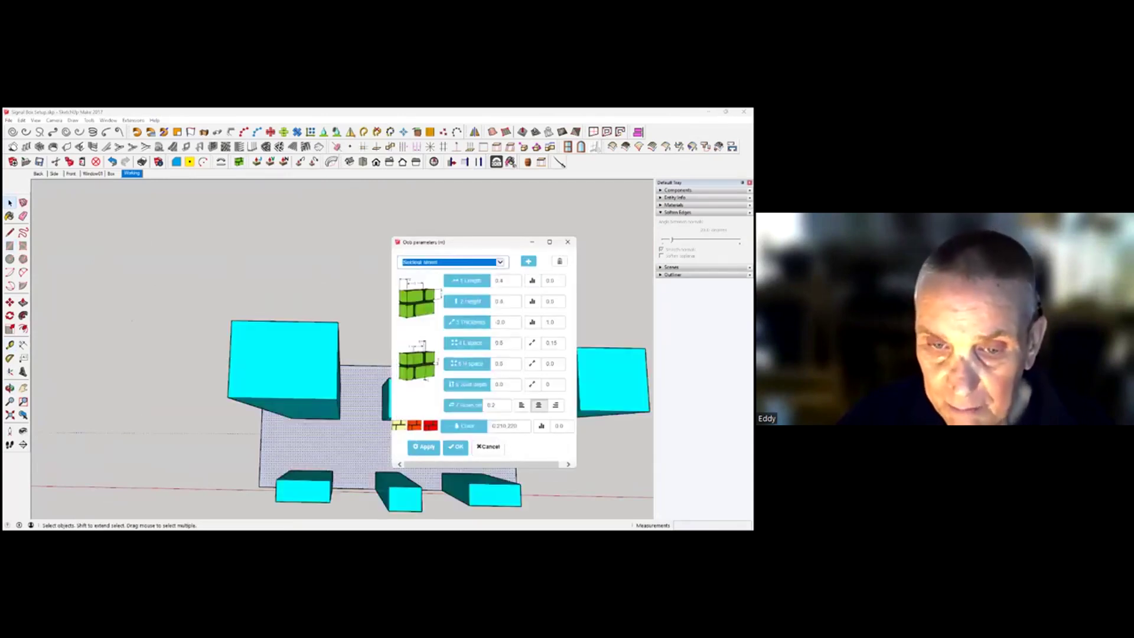
{"action": "left_click", "coordinate": [568, 242]}
{"action": "middle_click_drag", "start_coordinate": [520, 355], "coordinate": [514, 237]}
{"action": "scroll", "coordinate": [505, 298], "scroll_direction": "down", "scroll_amount": 4}
{"action": "middle_click_drag", "start_coordinate": [508, 301], "coordinate": [472, 414]}
{"action": "middle_click_drag", "start_coordinate": [319, 413], "coordinate": [456, 395]}
{"action": "middle_click_drag", "start_coordinate": [207, 434], "coordinate": [392, 438]}
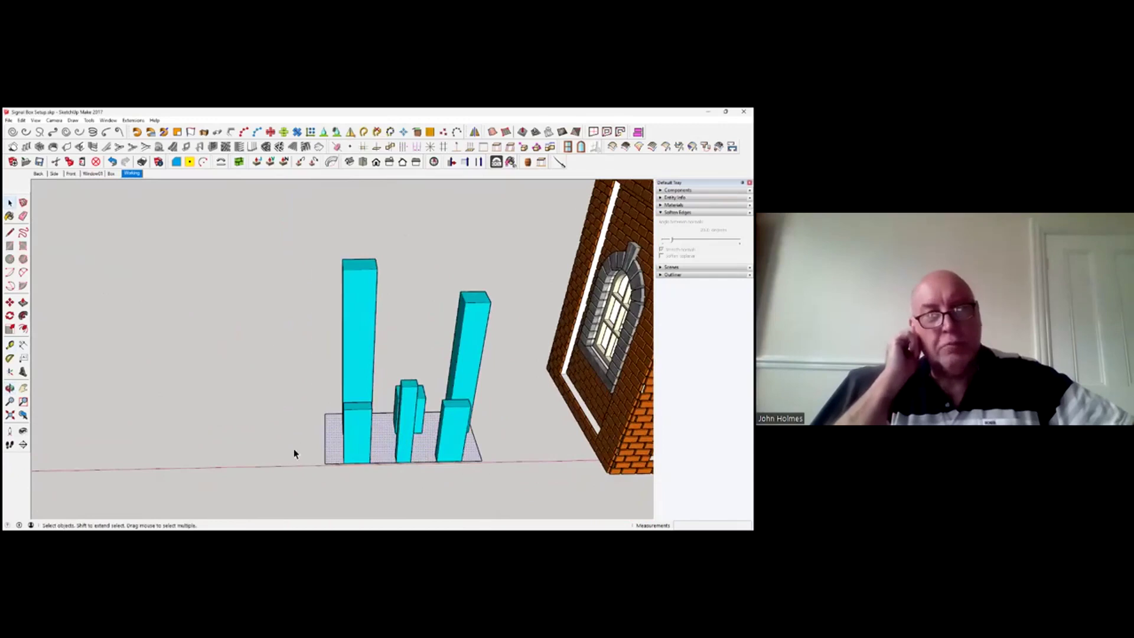
{"action": "left_click", "coordinate": [251, 237]}
{"action": "left_click", "coordinate": [239, 150]}
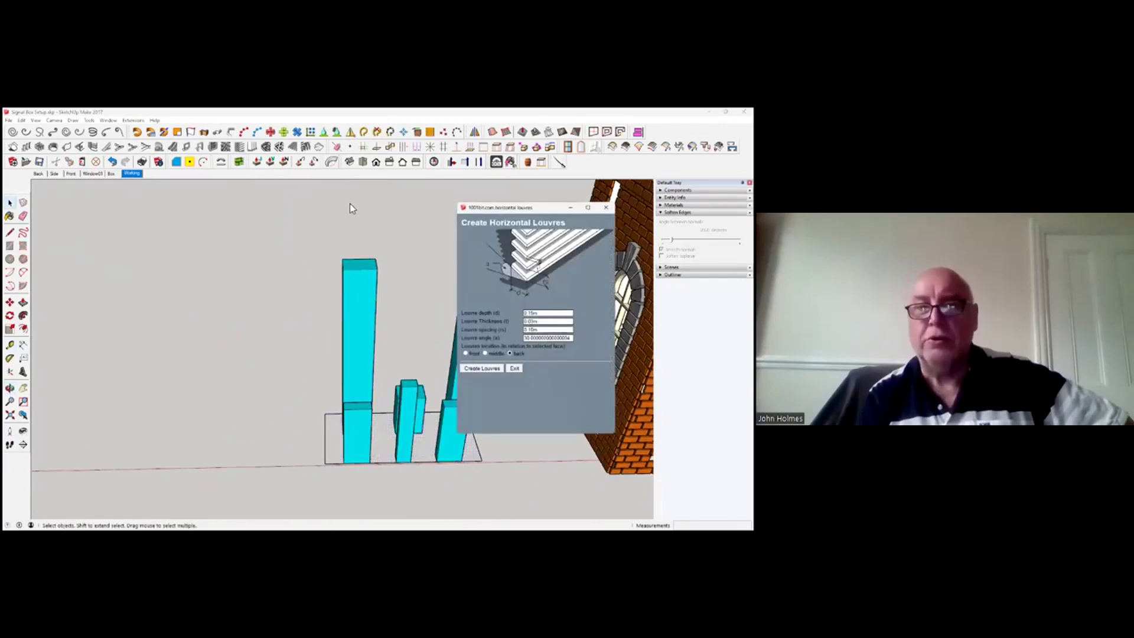
{"action": "left_click", "coordinate": [514, 368]}
Delete the columns with their base rectangle and draw a new flat rectangle beside the red axis
{"action": "left_click_drag", "start_coordinate": [260, 223], "coordinate": [515, 487]}
{"action": "key", "text": "Delete"}
{"action": "key", "text": "r"}
{"action": "left_click", "coordinate": [303, 384]}
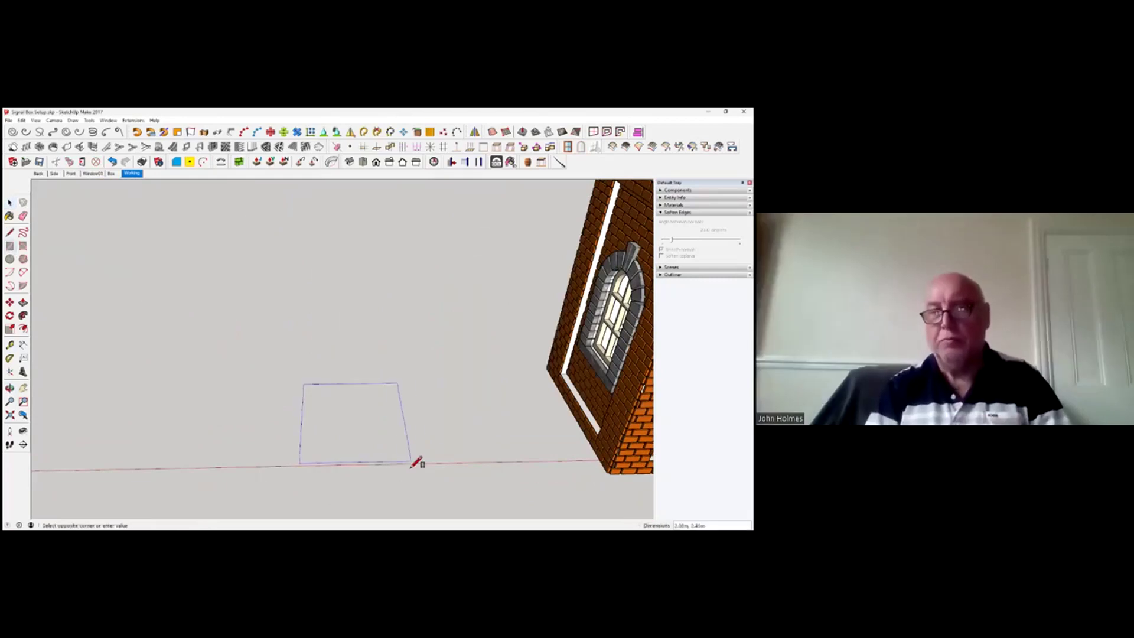
{"action": "left_click", "coordinate": [431, 461]}
Apply the Oob preset 001 Roof Tiles Half Offset .05 to the new face and move the parameters window clear of it
{"action": "left_click", "coordinate": [240, 166]}
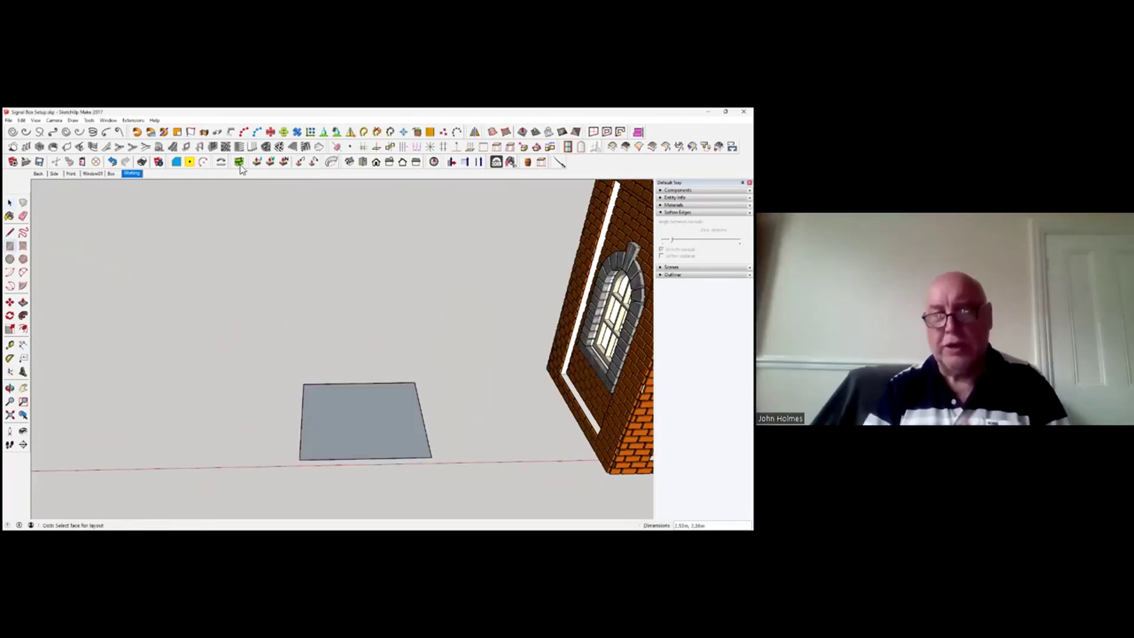
{"action": "left_click", "coordinate": [240, 166]}
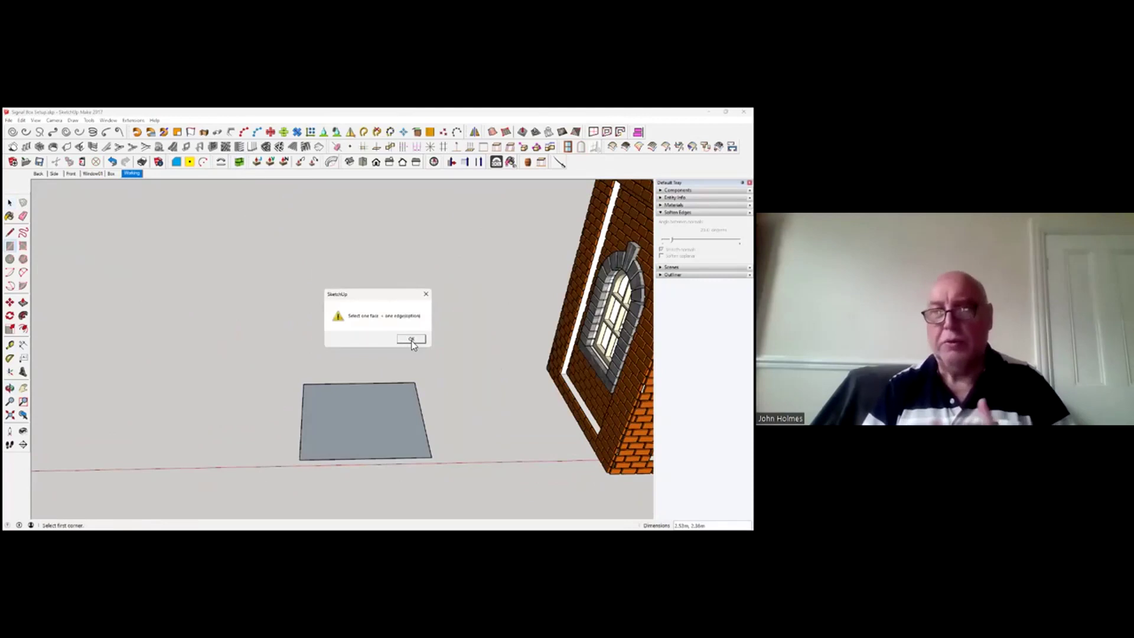
{"action": "left_click", "coordinate": [412, 339]}
{"action": "left_click", "coordinate": [385, 410]}
{"action": "left_click", "coordinate": [239, 163]}
{"action": "left_click", "coordinate": [460, 261]}
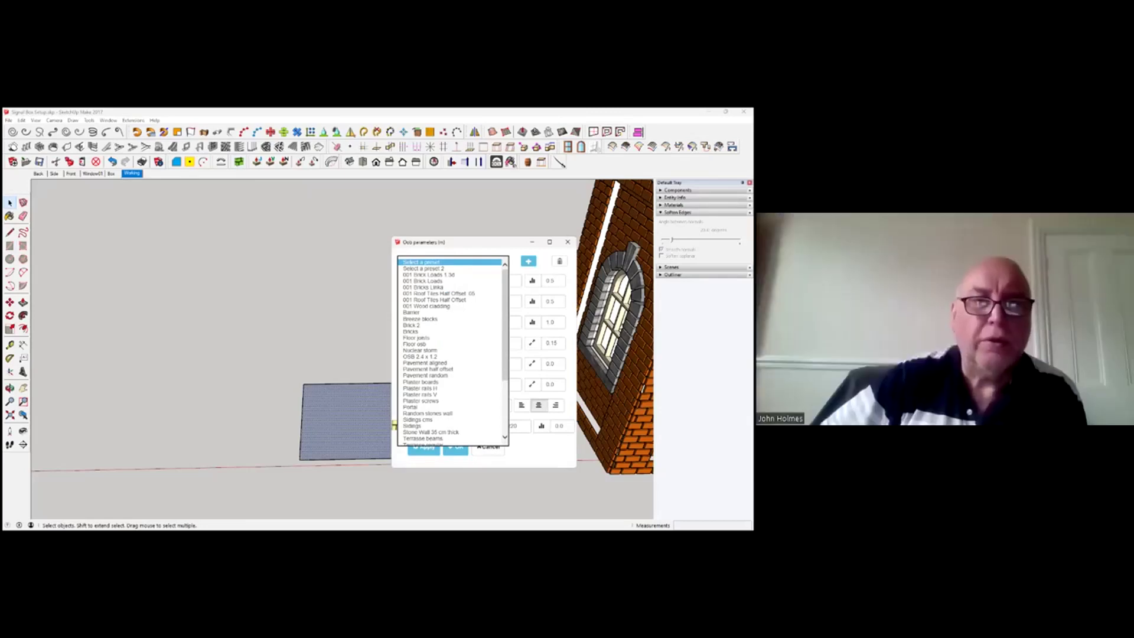
{"action": "left_click", "coordinate": [466, 293]}
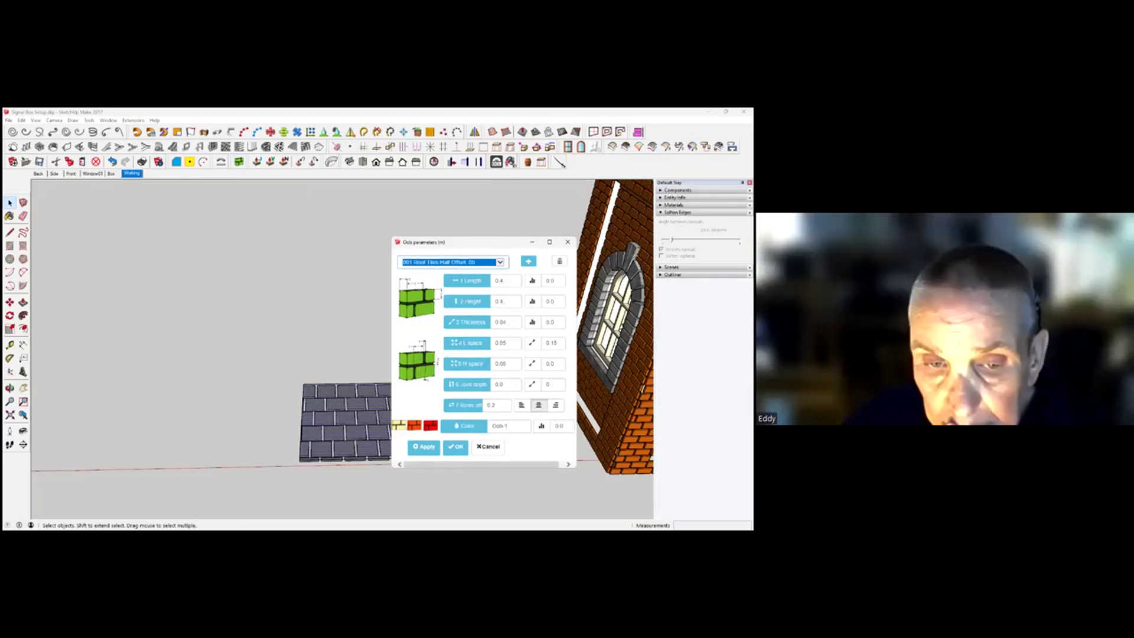
{"action": "left_click_drag", "start_coordinate": [512, 243], "coordinate": [222, 199]}
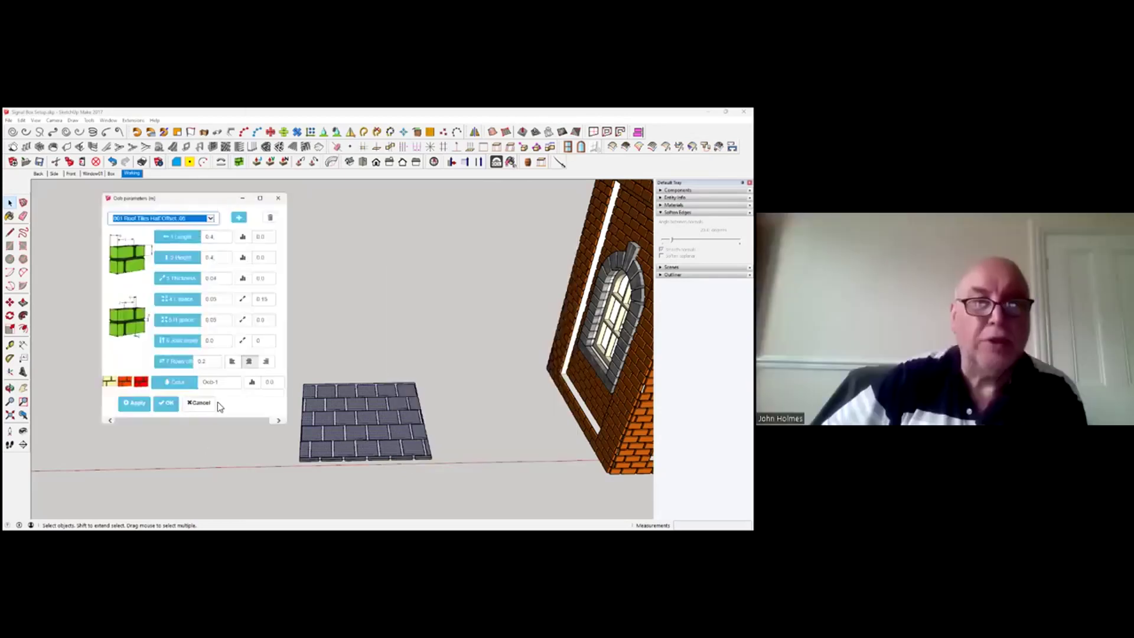
Try a row offset of .4 on the roof tiles and examine the changed joint pattern
{"action": "left_click", "coordinate": [200, 367]}
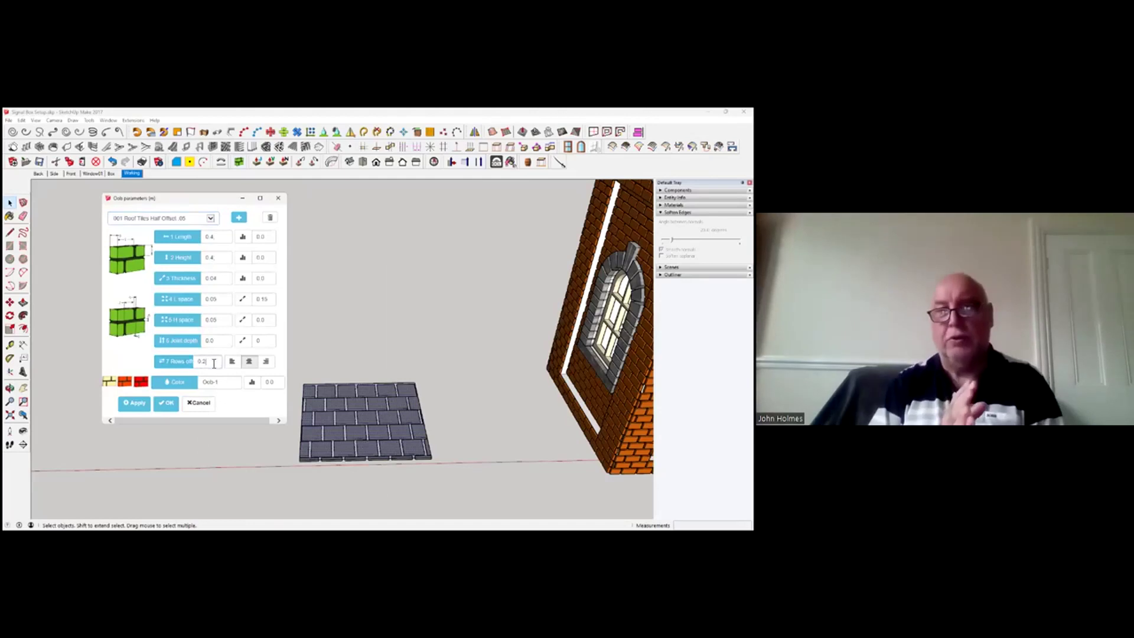
{"action": "scroll", "coordinate": [346, 447], "scroll_direction": "up", "scroll_amount": 5}
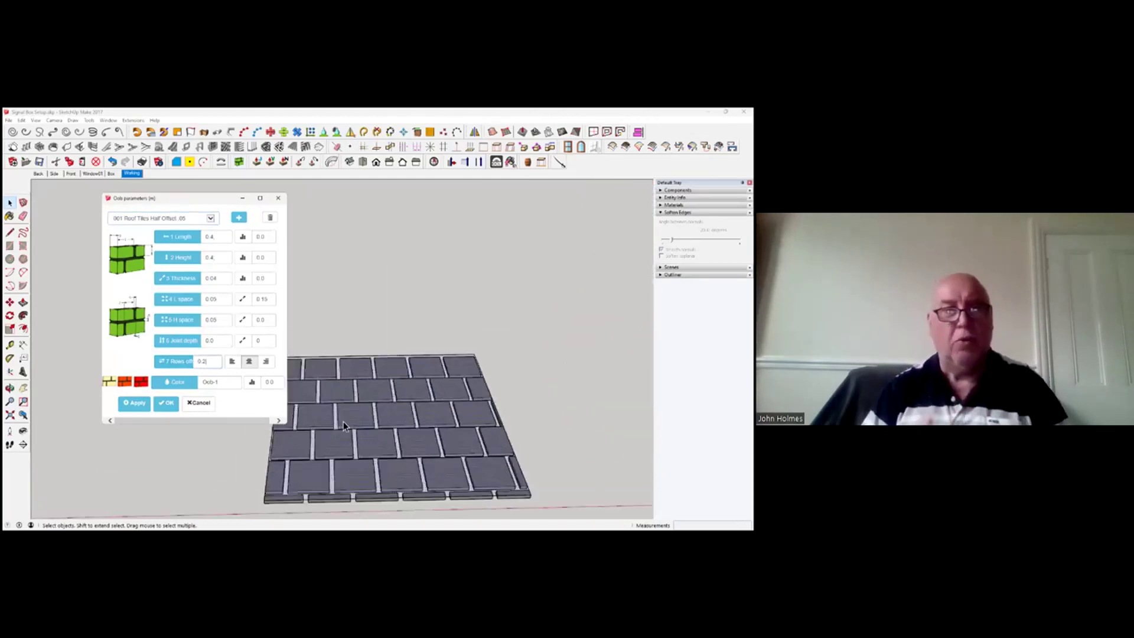
{"action": "middle_click_drag", "start_coordinate": [350, 449], "coordinate": [349, 480]}
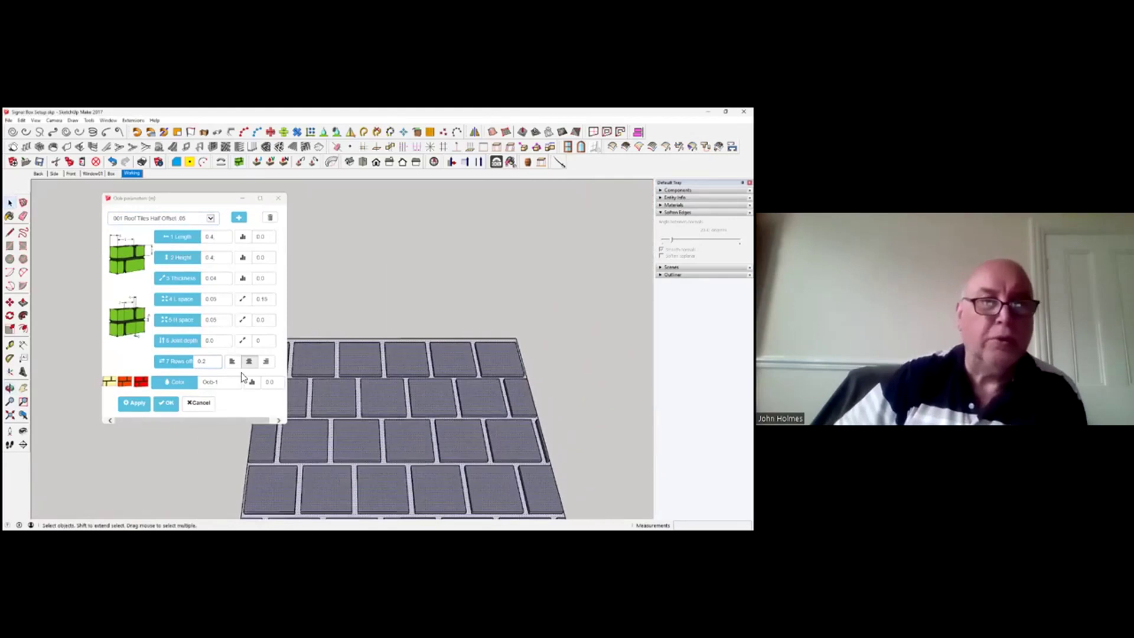
{"action": "left_click_drag", "start_coordinate": [207, 363], "coordinate": [195, 364]}
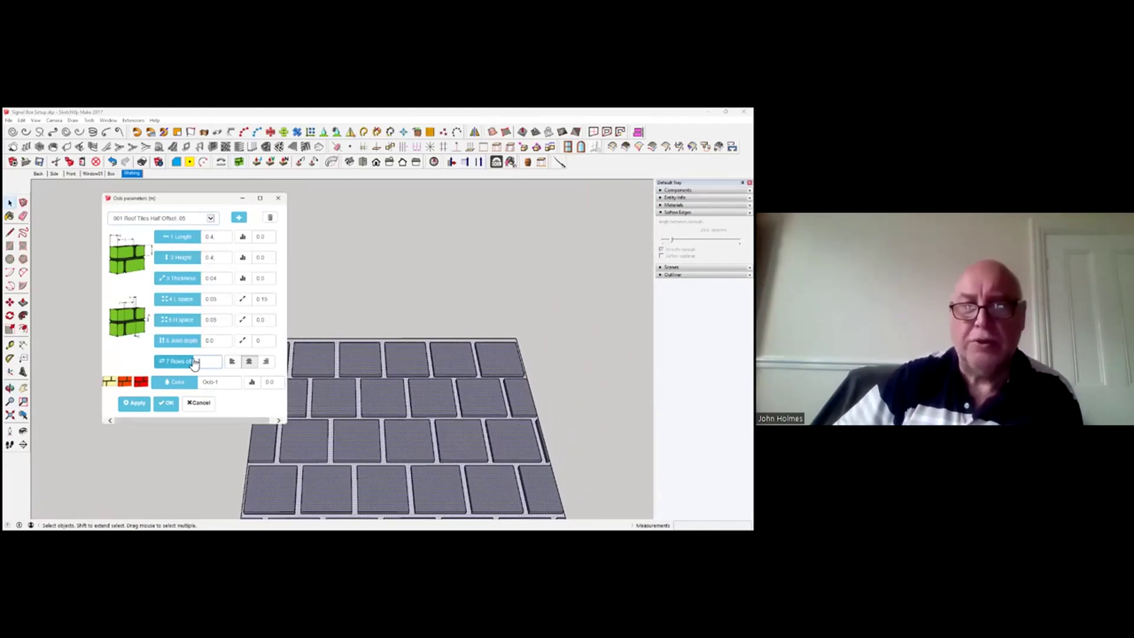
{"action": "key", "text": "Return"}
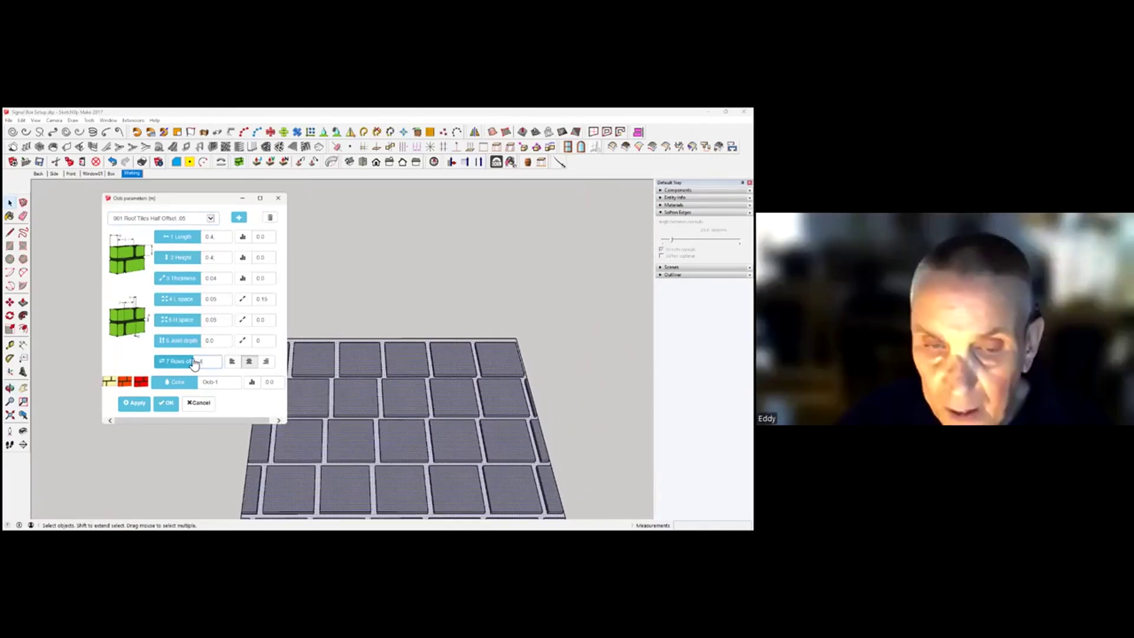
{"action": "double_click", "coordinate": [207, 362]}
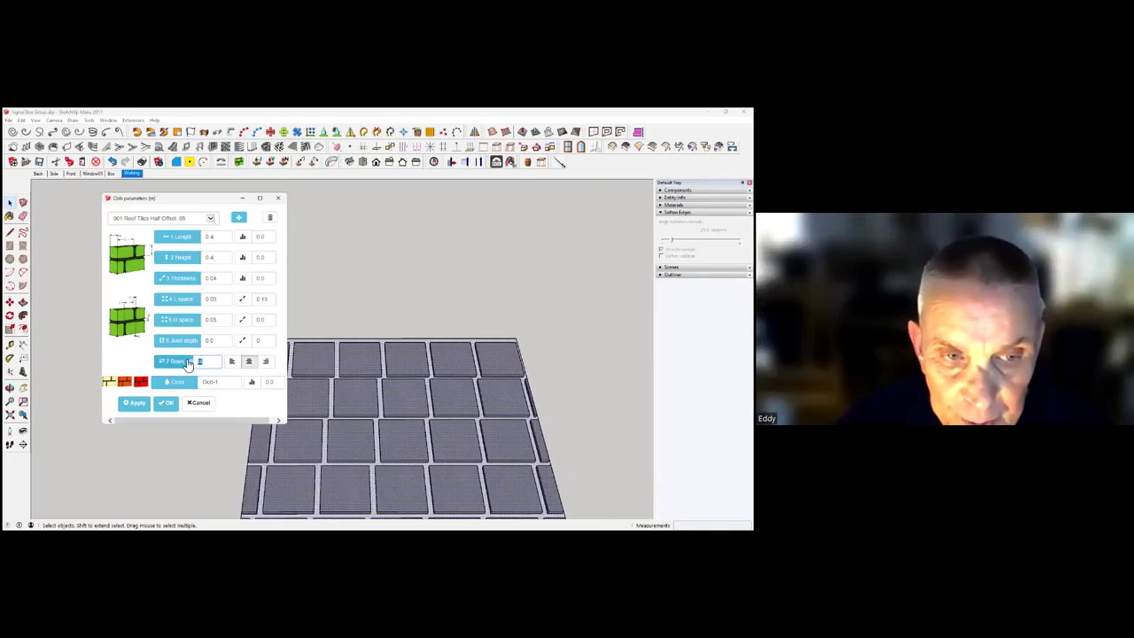
{"action": "middle_click_drag", "start_coordinate": [422, 421], "coordinate": [421, 473]}
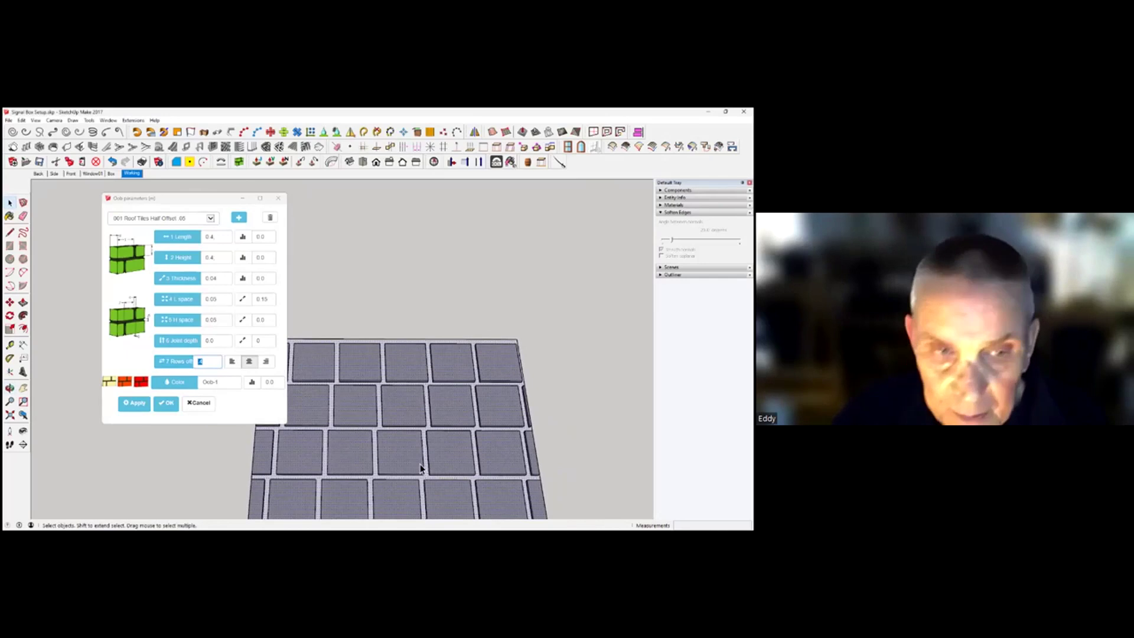
Set the roof tiles' row offset to .2 and check the staggered rows
{"action": "left_click", "coordinate": [211, 363]}
{"action": "type", "text": "4"}
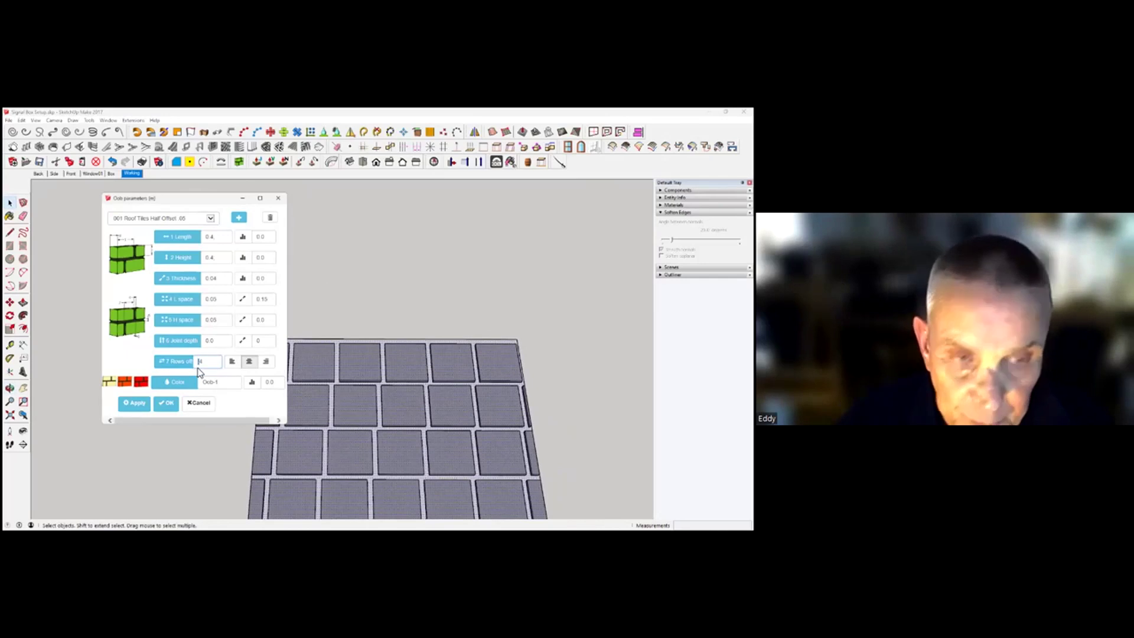
{"action": "key", "text": "BackSpace"}
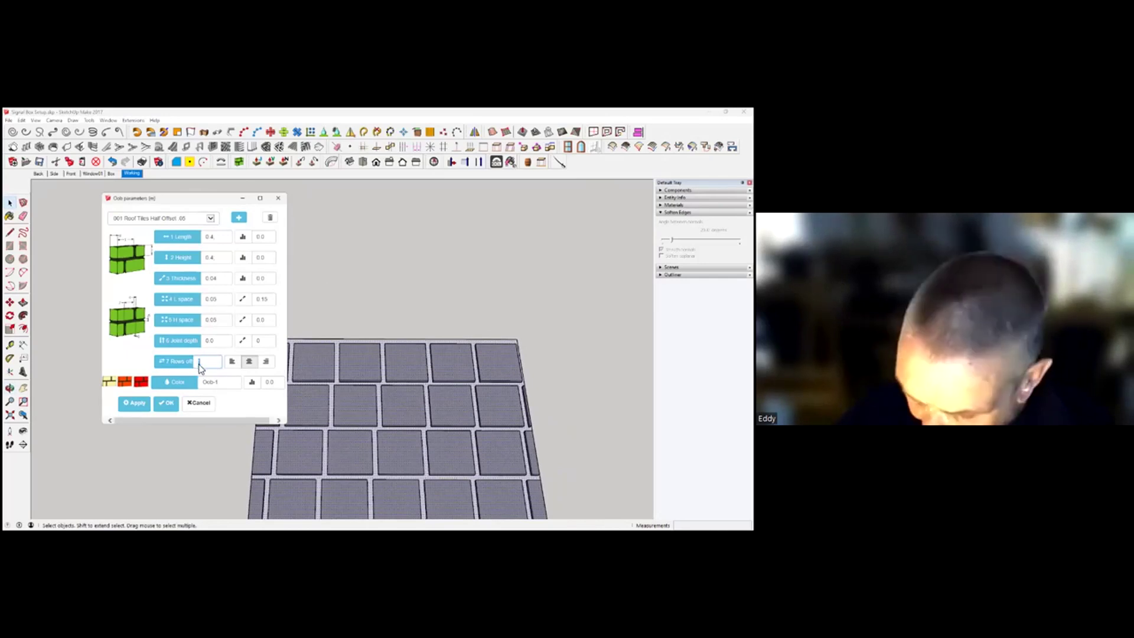
{"action": "middle_click_drag", "start_coordinate": [398, 394], "coordinate": [415, 446]}
{"action": "middle_click_drag", "start_coordinate": [379, 395], "coordinate": [381, 402]}
{"action": "scroll", "coordinate": [413, 434], "scroll_direction": "down", "scroll_amount": 1}
{"action": "middle_click_drag", "start_coordinate": [413, 438], "coordinate": [414, 364]}
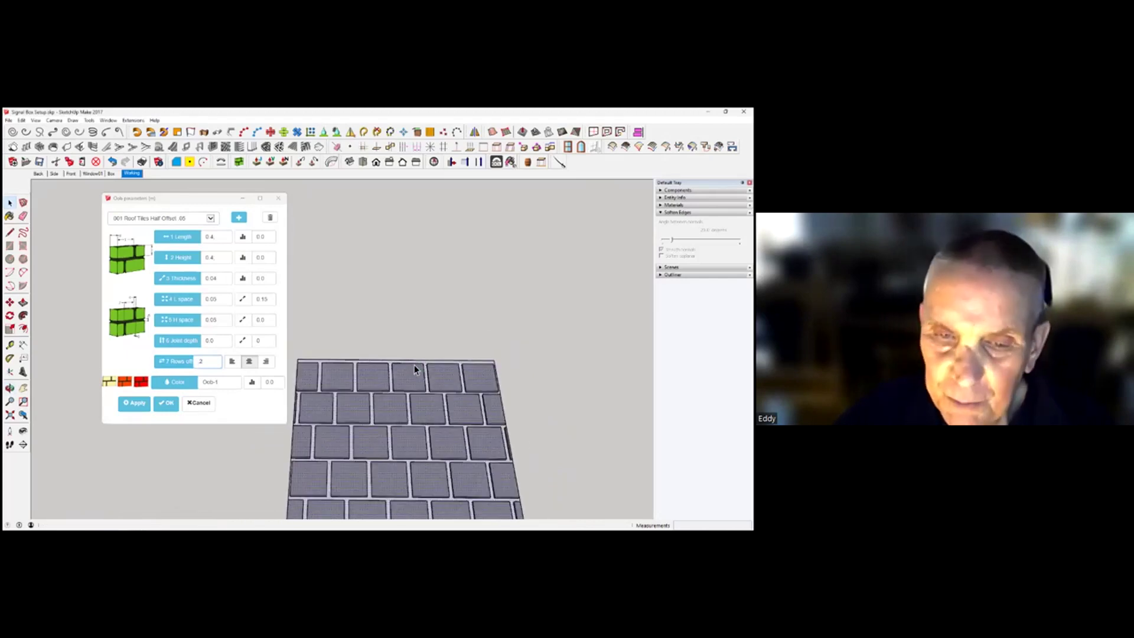
Try the left start point for the tile layout, return it to centre and inspect the whole tiled panel
{"action": "left_click", "coordinate": [234, 362]}
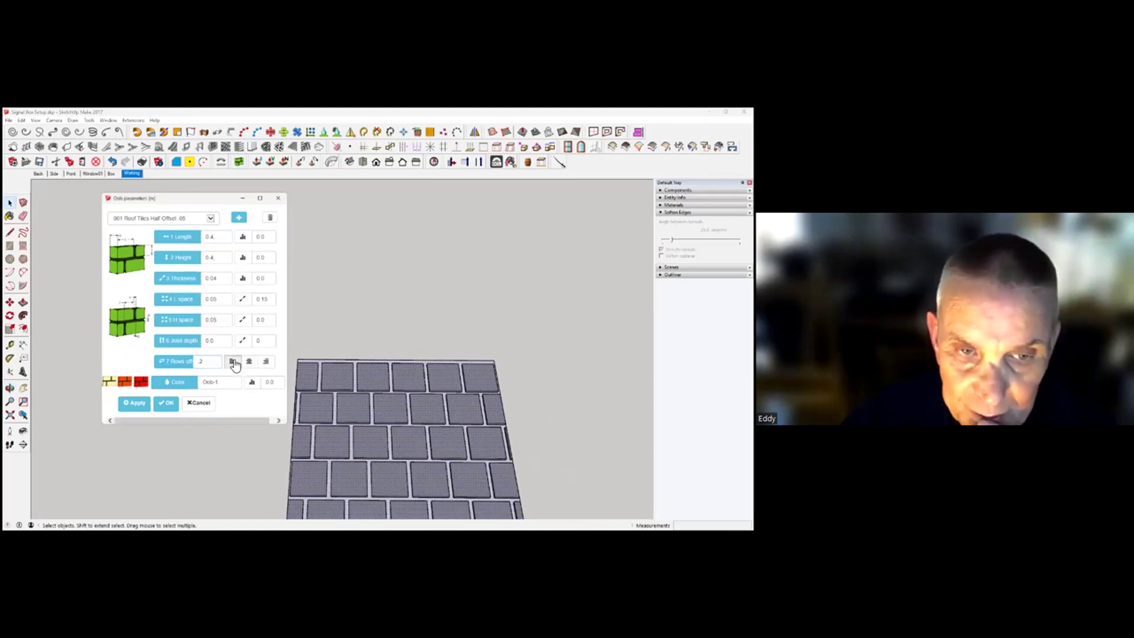
{"action": "left_click", "coordinate": [251, 363]}
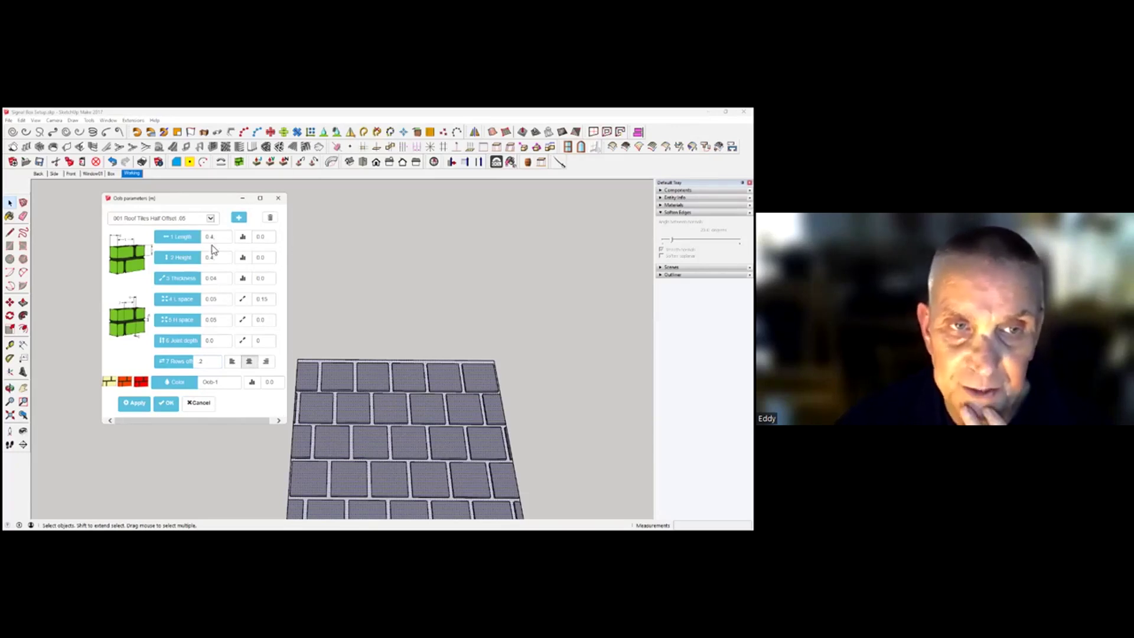
{"action": "scroll", "coordinate": [449, 431], "scroll_direction": "down", "scroll_amount": 3}
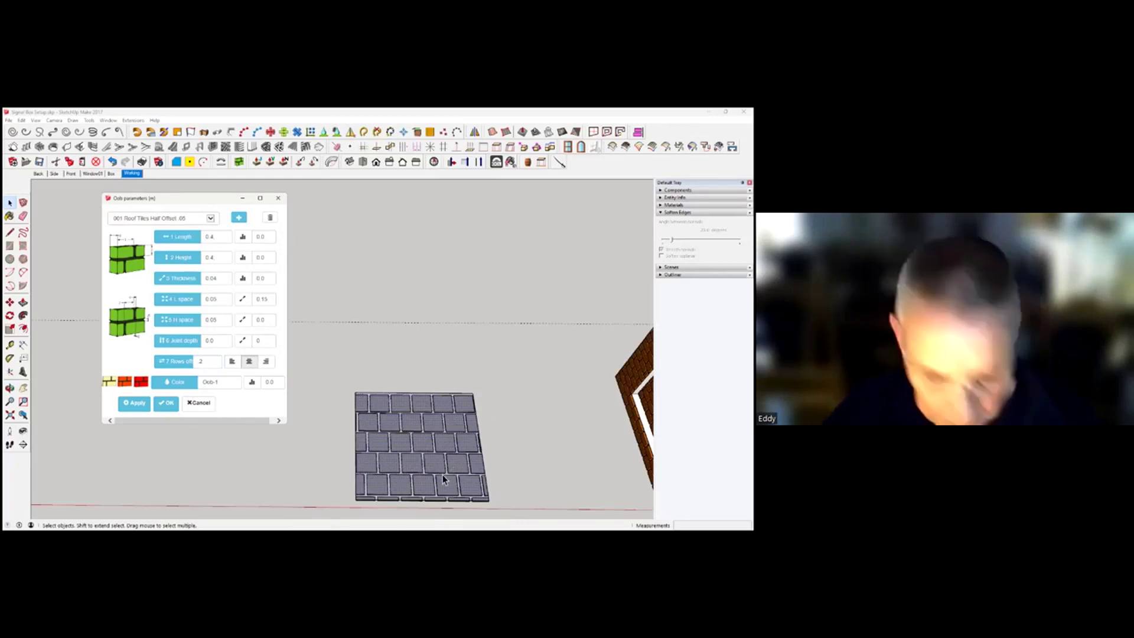
{"action": "scroll", "coordinate": [397, 418], "scroll_direction": "down", "scroll_amount": 1}
{"action": "scroll", "coordinate": [399, 409], "scroll_direction": "up", "scroll_amount": 4}
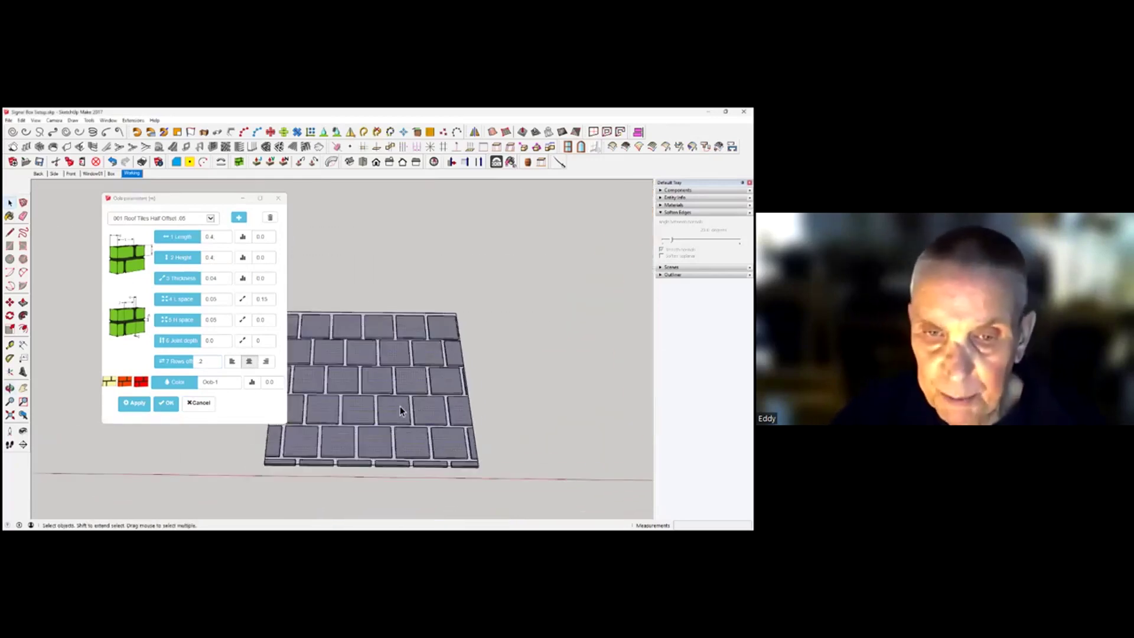